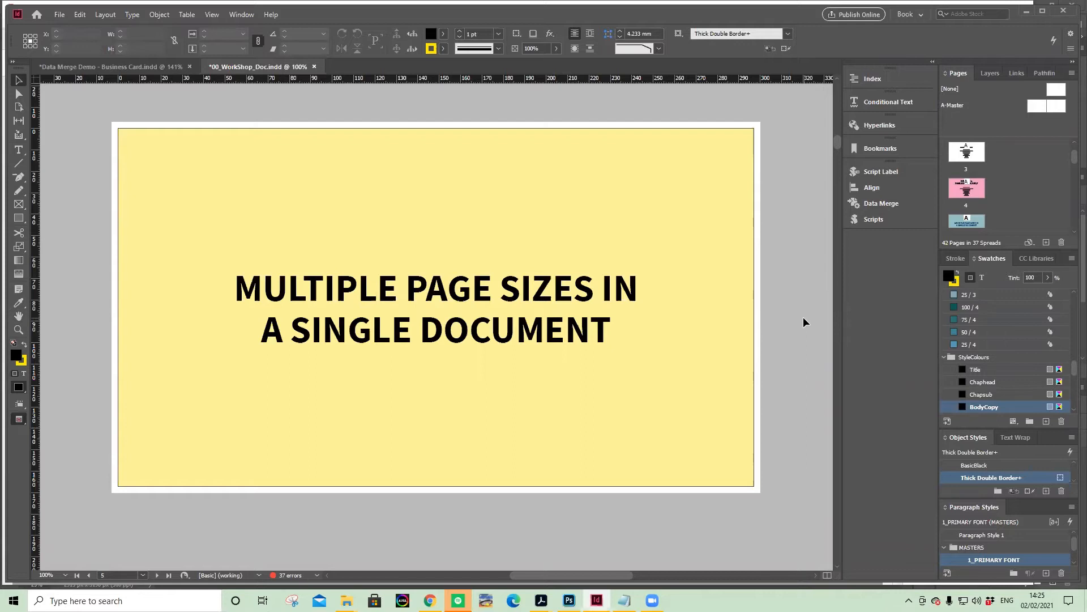
# Examine the differently sized pages in the workshop document, from the A4 page through the business card to the cover spread.
pyautogui.scroll(-10, 750, 434)
pyautogui.scroll(-10, 792, 401)
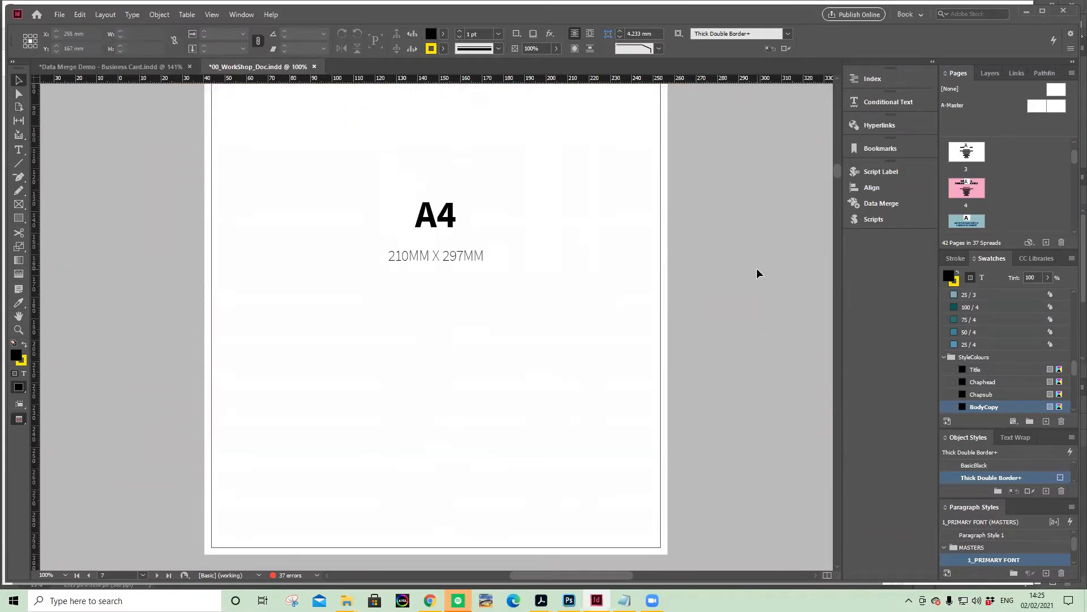
pyautogui.hotkey('ctrl', '-')
pyautogui.scroll(-5, 656, 283)
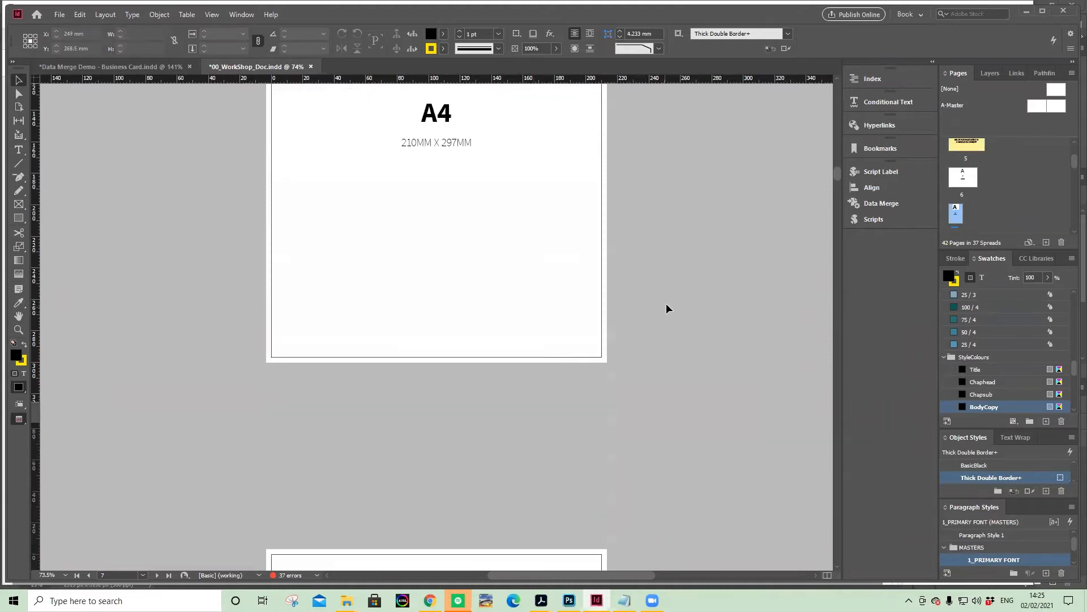
pyautogui.scroll(-15, 666, 309)
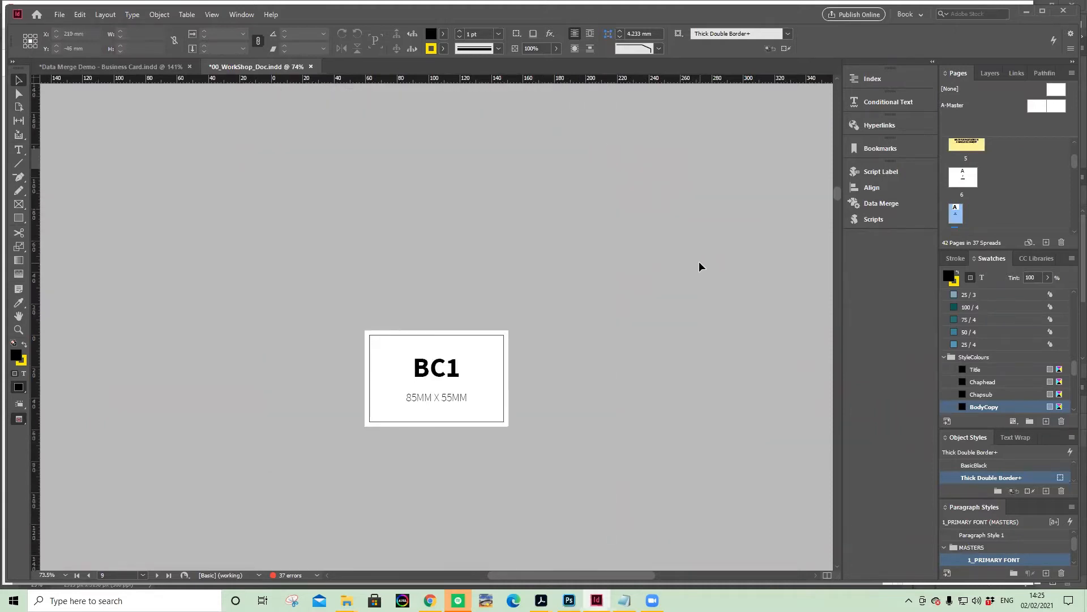
pyautogui.scroll(12, 698, 267)
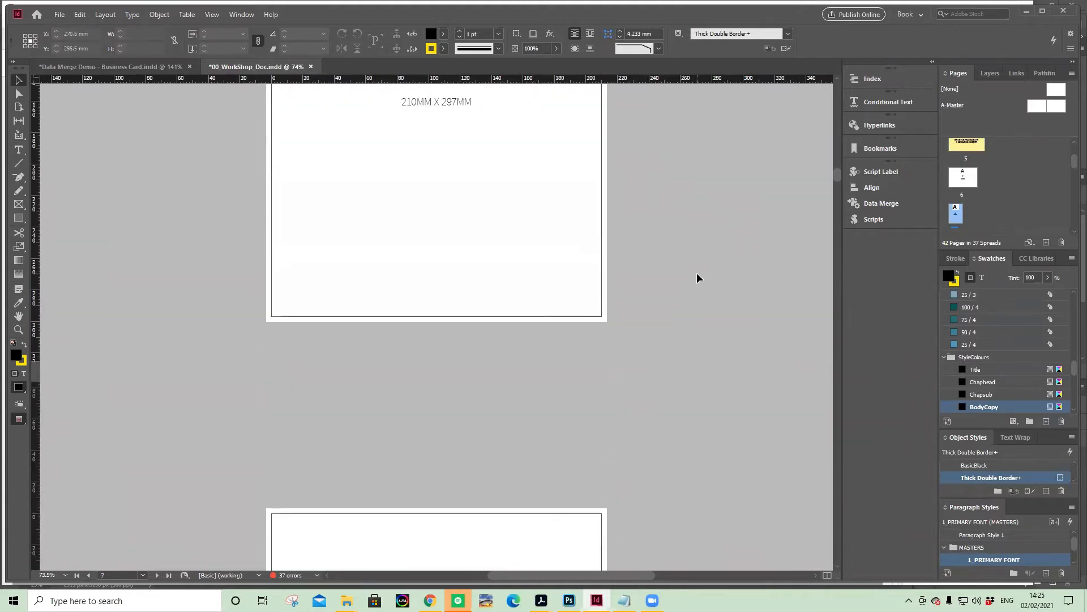
pyautogui.scroll(-15, 697, 278)
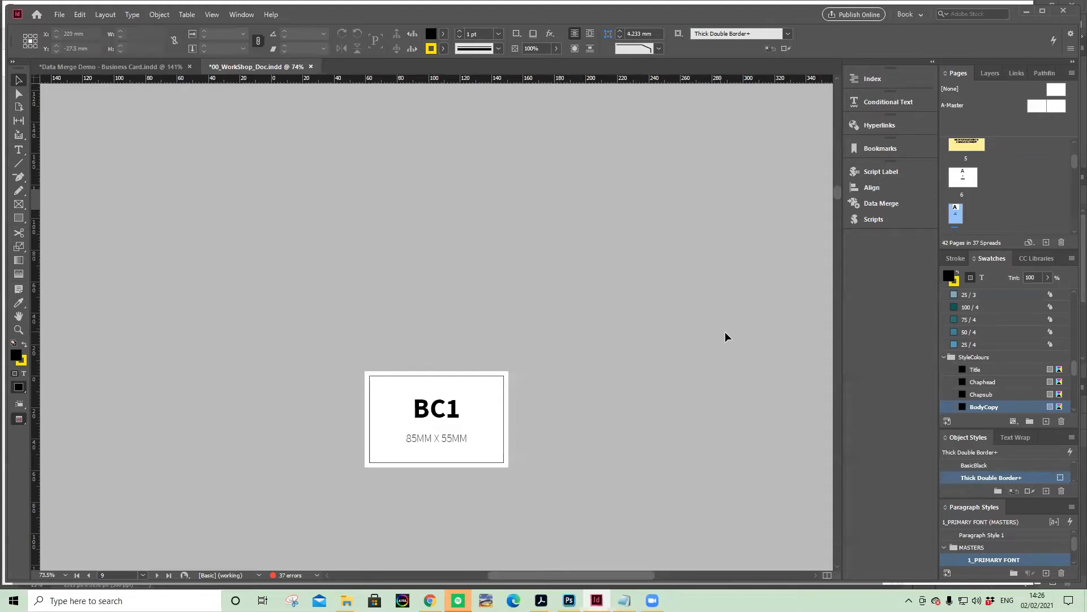
pyautogui.scroll(-10, 646, 297)
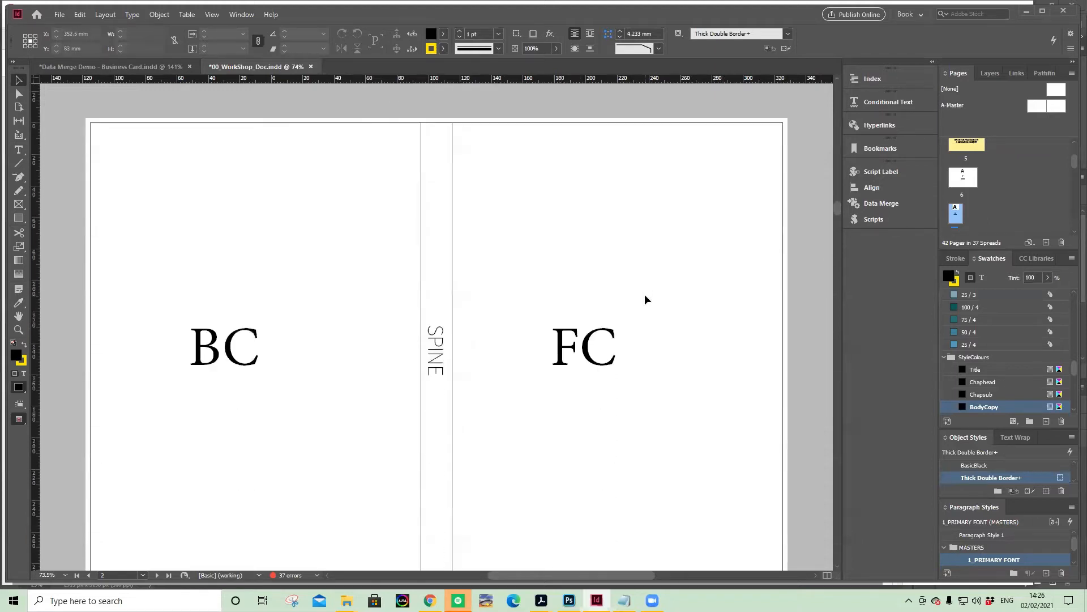
pyautogui.scroll(-1, 646, 297)
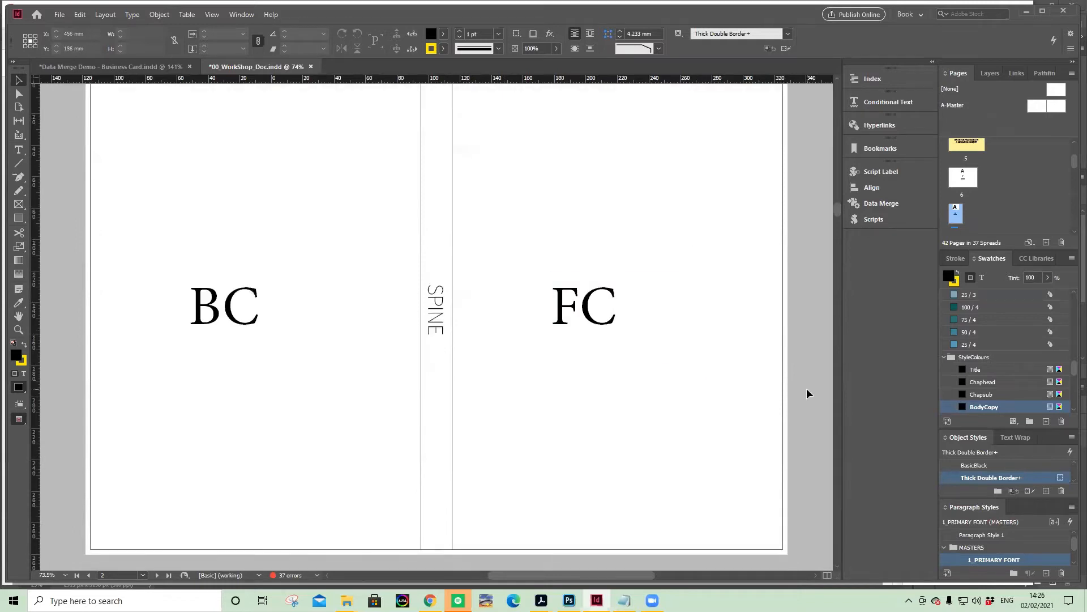
pyautogui.hotkey('ctrl', '-')
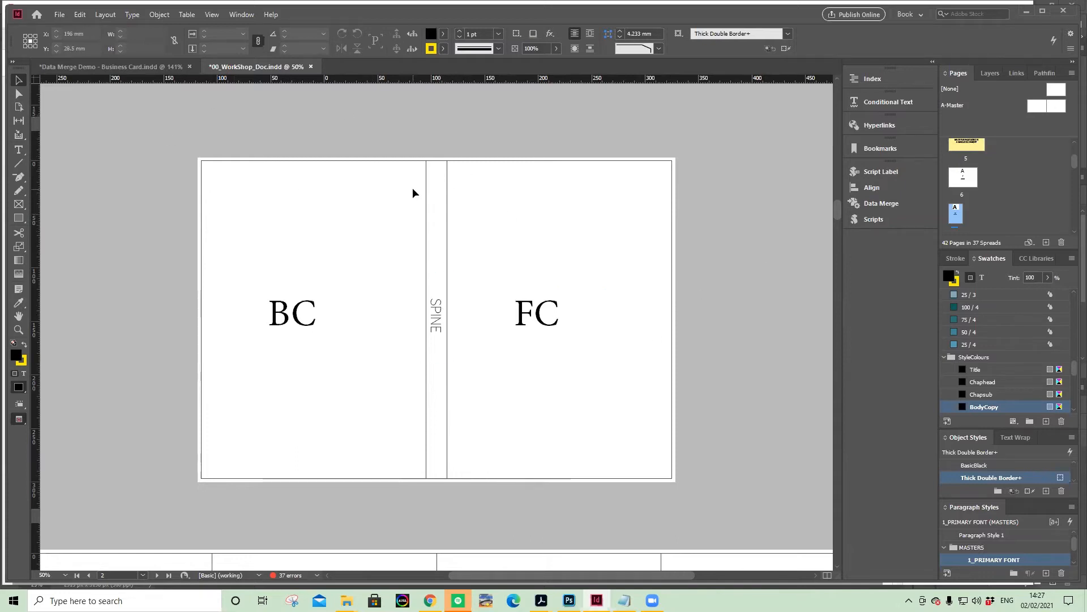
# Inspect the width and height of the spine page in the cover spread with the Page tool.
pyautogui.click(439, 169)
pyautogui.moveTo(429, 144); pyautogui.dragTo(439, 172)
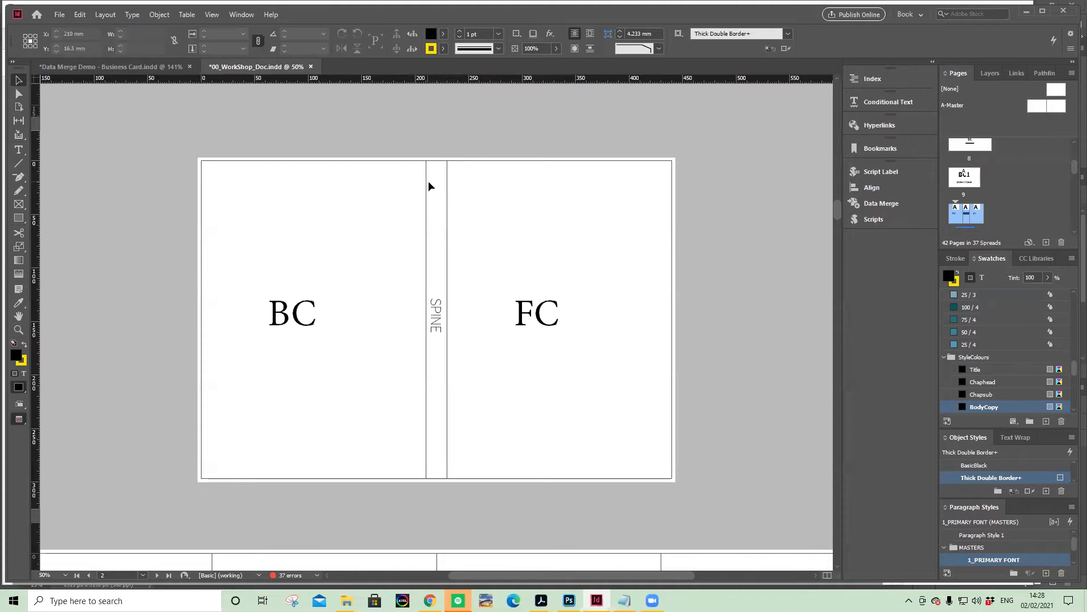
pyautogui.click(18, 106)
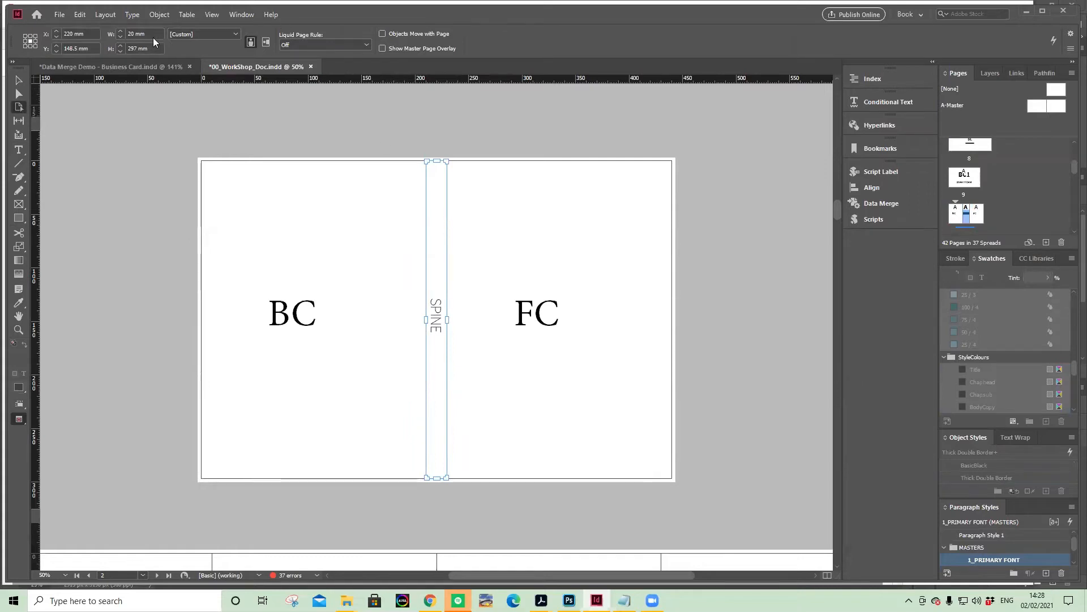
pyautogui.click(19, 82)
# Create a new 210 x 297 mm portrait document with 3 non-facing pages.
pyautogui.click(61, 15)
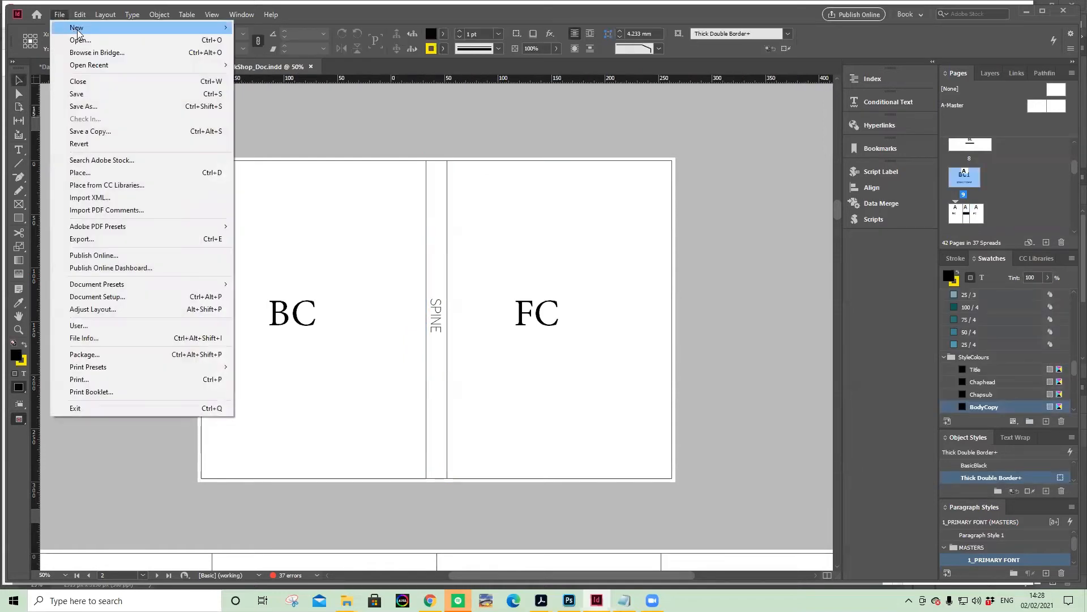
pyautogui.moveTo(77, 29)
pyautogui.click(275, 29)
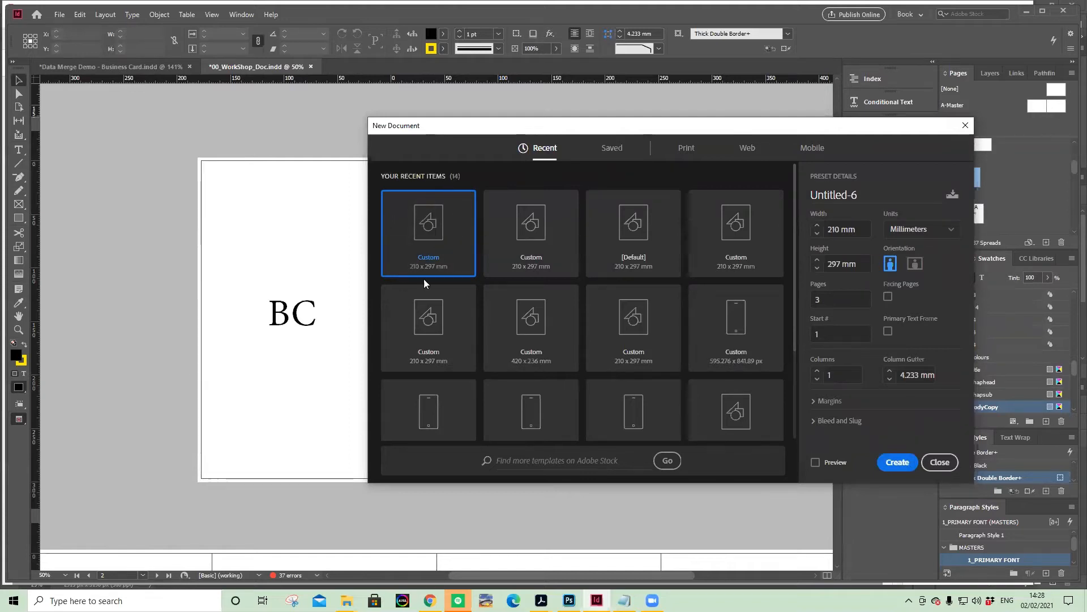
pyautogui.moveTo(465, 134); pyautogui.dragTo(418, 120)
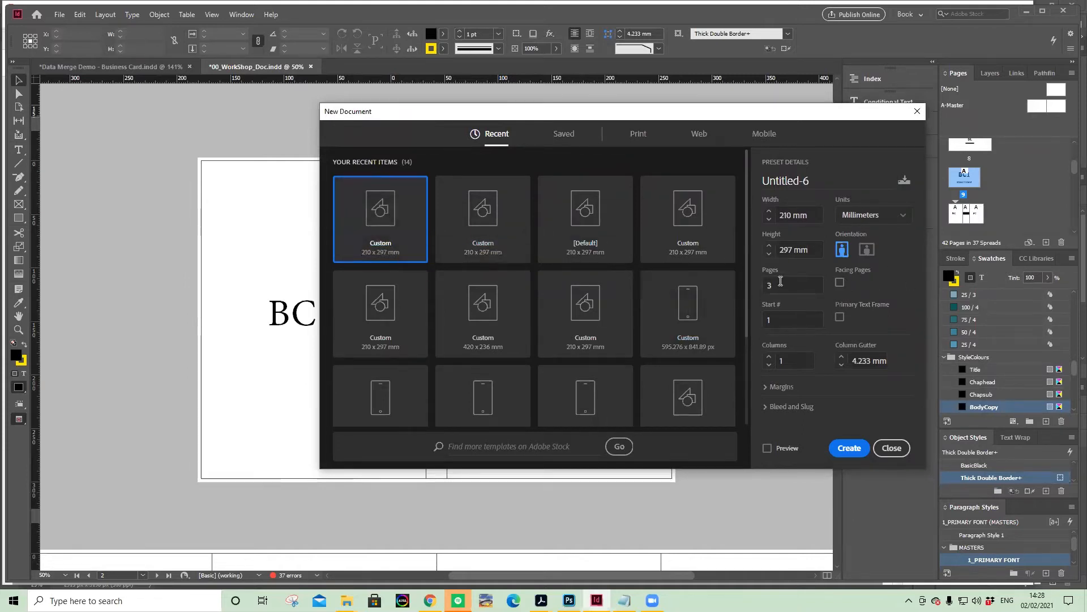
pyautogui.click(851, 448)
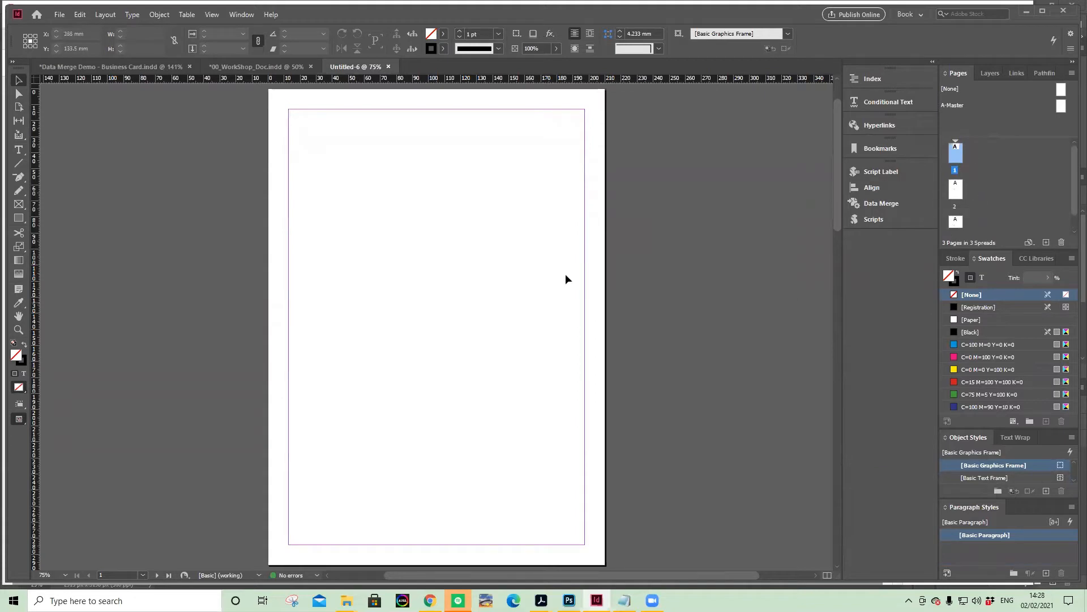
# Set the height of page 2 to 99 mm with the Page tool.
pyautogui.doubleClick(957, 190)
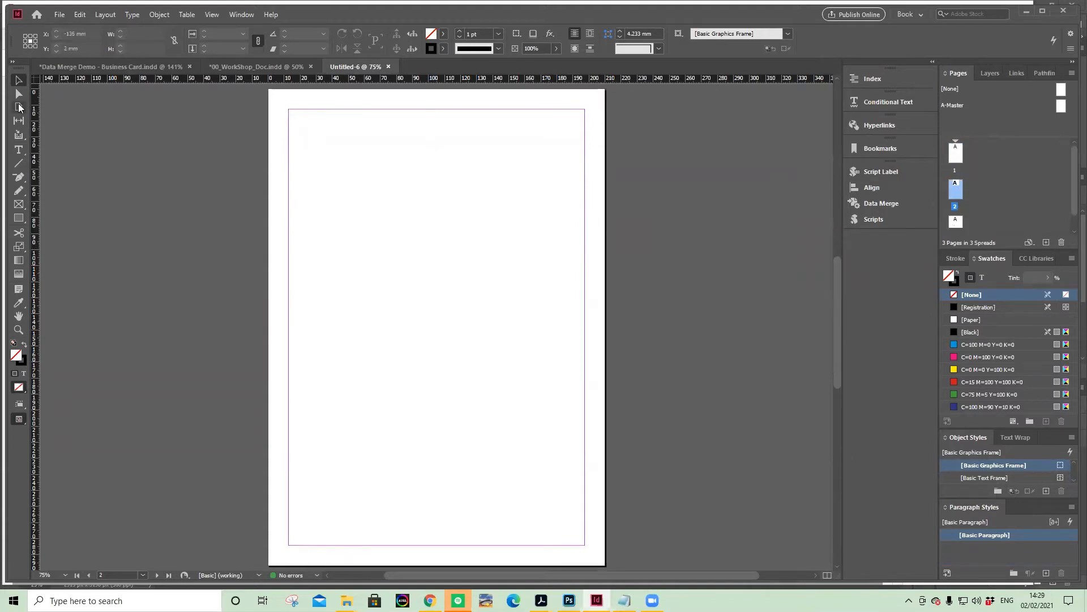
pyautogui.click(19, 107)
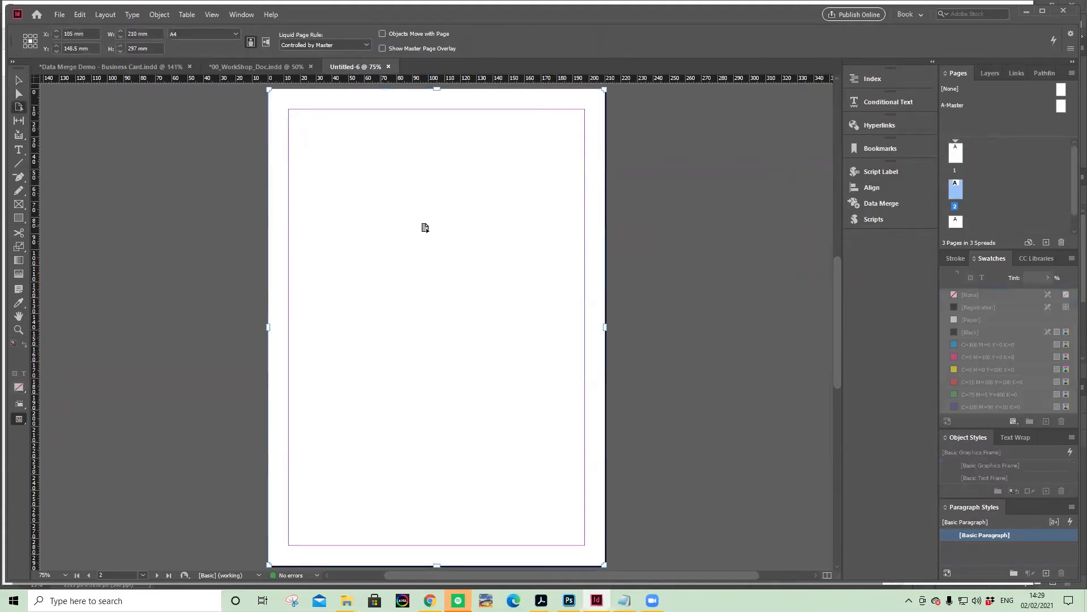
pyautogui.doubleClick(152, 47)
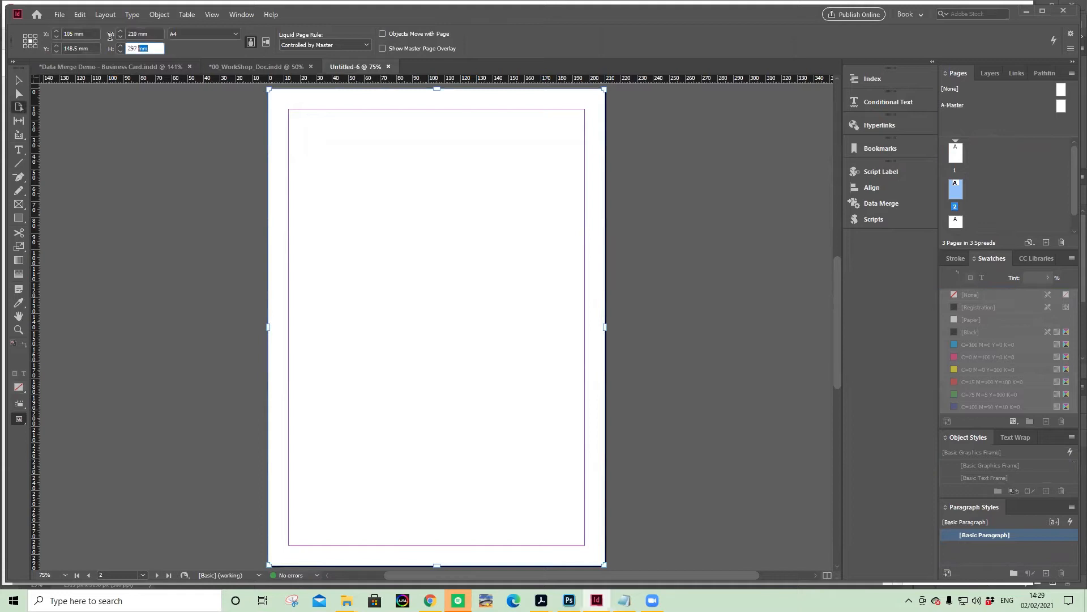
pyautogui.click(222, 32)
pyautogui.click(222, 32)
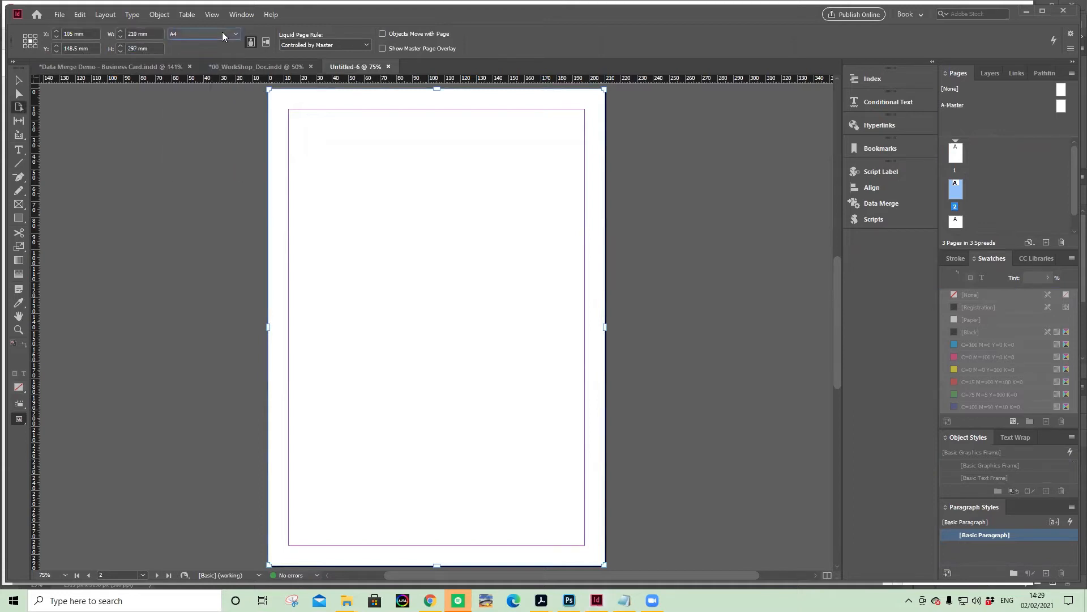
pyautogui.doubleClick(154, 45)
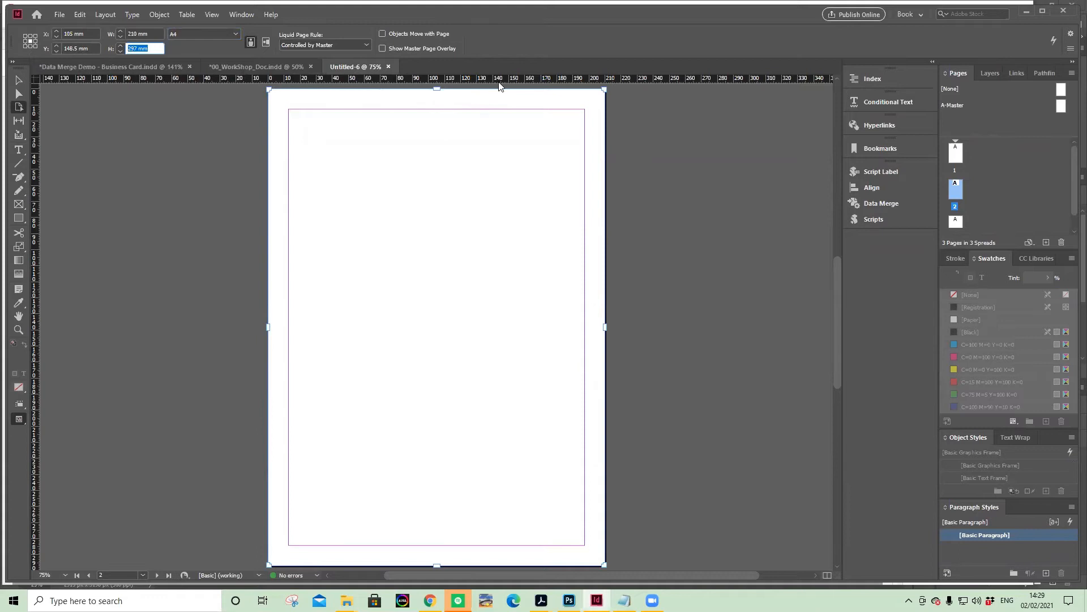
pyautogui.click(251, 43)
pyautogui.click(151, 51)
pyautogui.write('99')
pyautogui.press('Return')
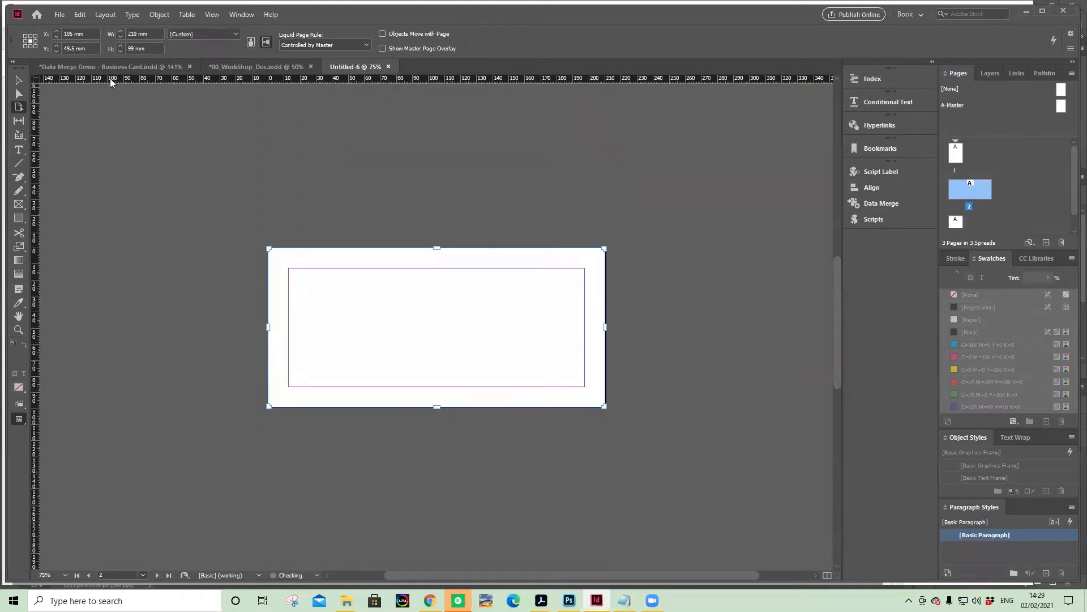
# Resize page 3 to business card format, 85 mm wide and 55 mm high.
pyautogui.doubleClick(956, 222)
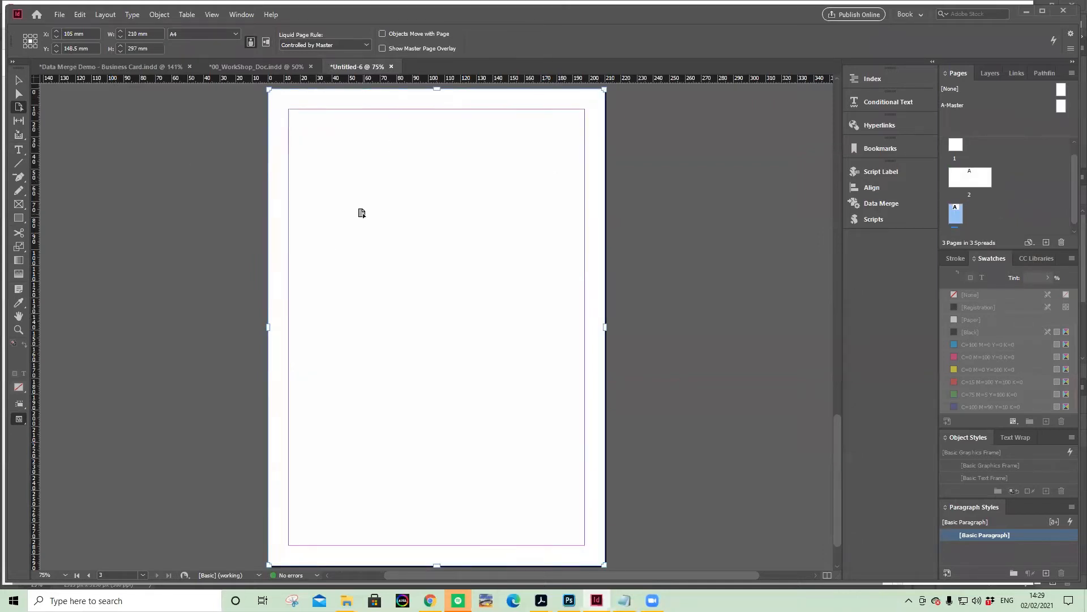
pyautogui.click(155, 34)
pyautogui.write('85')
pyautogui.press('Tab')
pyautogui.write('55')
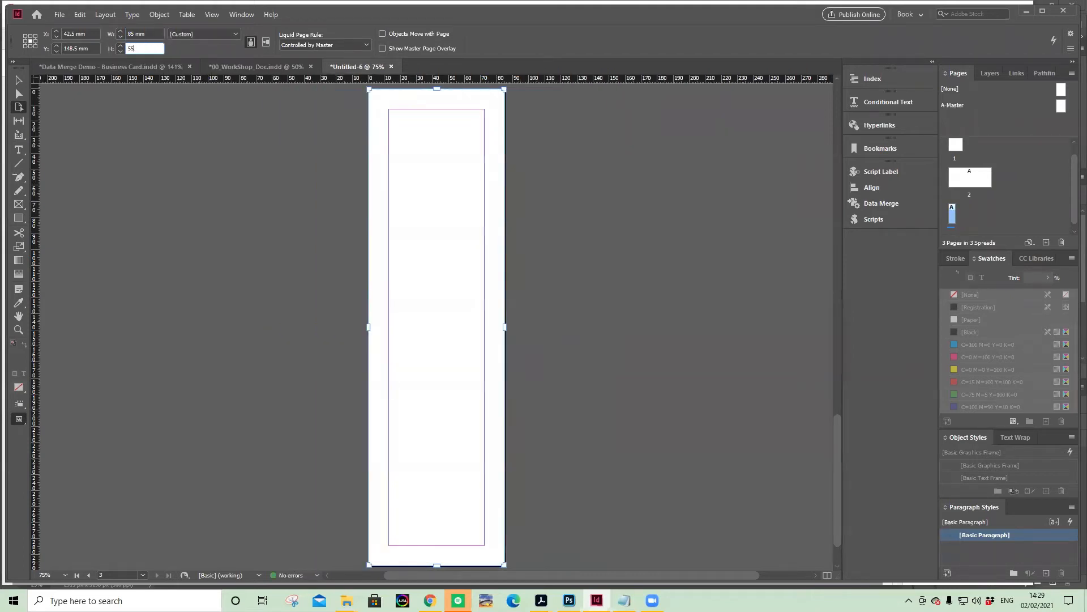
pyautogui.press('Return')
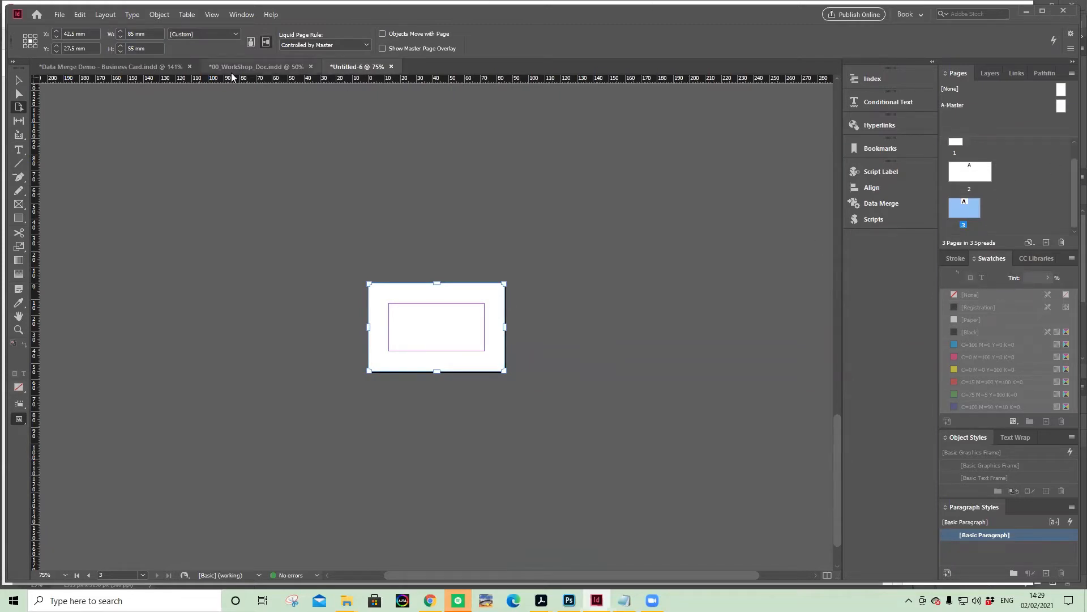
# Compare the Data Merge Demo - Business Card document with 00_WorkShop_Doc and return to the workshop document.
pyautogui.click(153, 68)
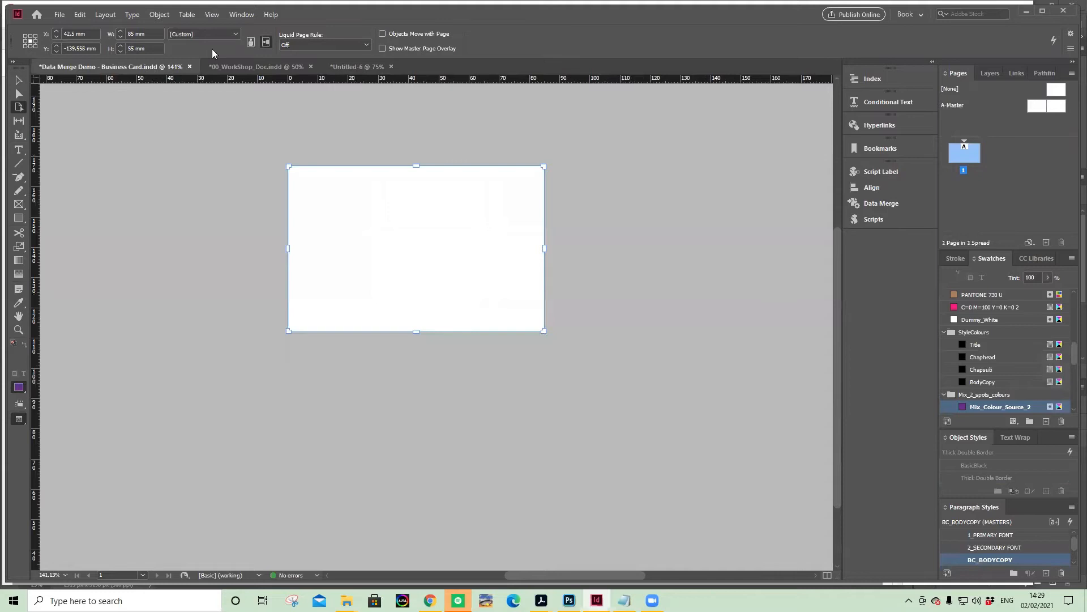
pyautogui.click(262, 67)
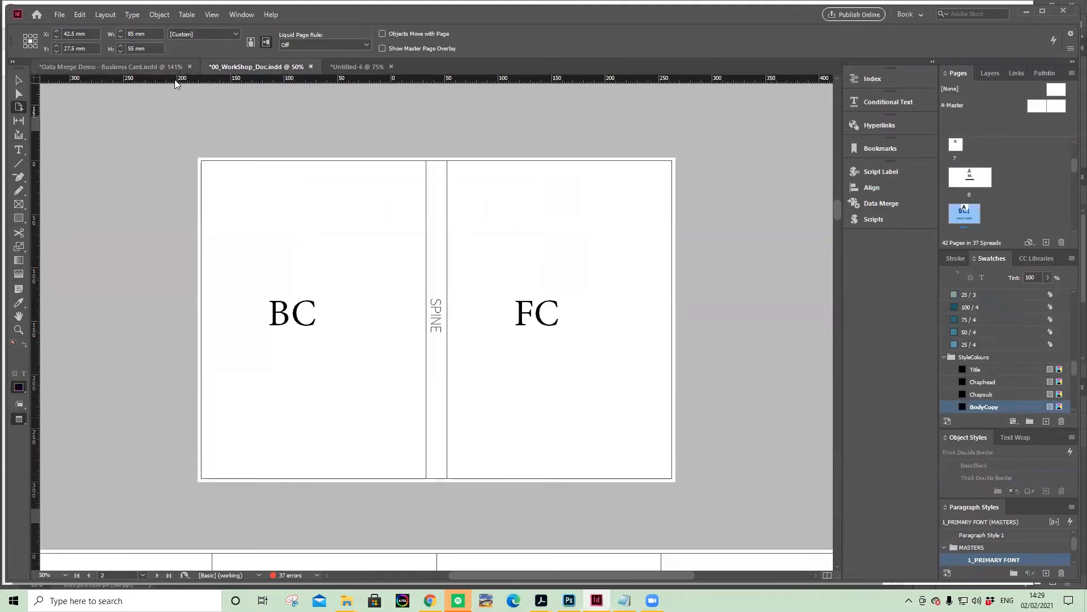
pyautogui.click(125, 67)
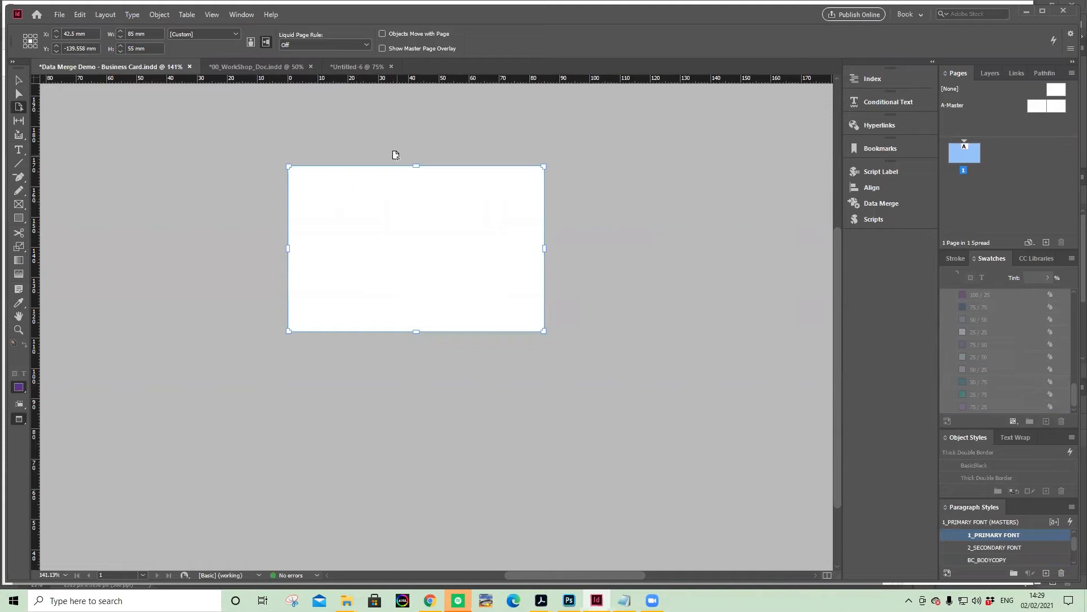
pyautogui.click(281, 68)
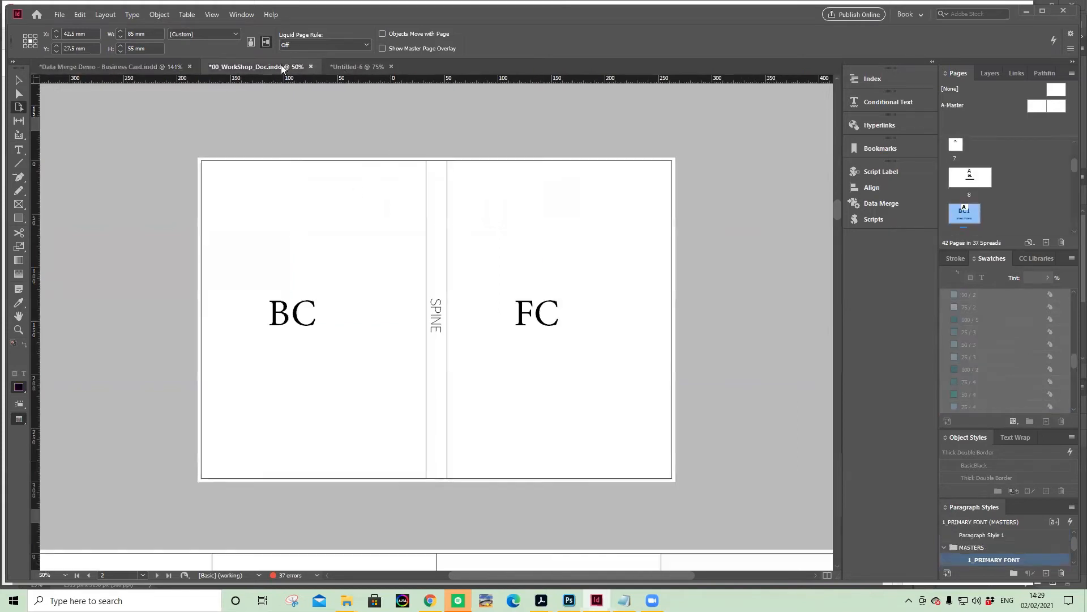
# Examine the four-page spread with the AVOID text below the cover spread.
pyautogui.scroll(-6, 678, 277)
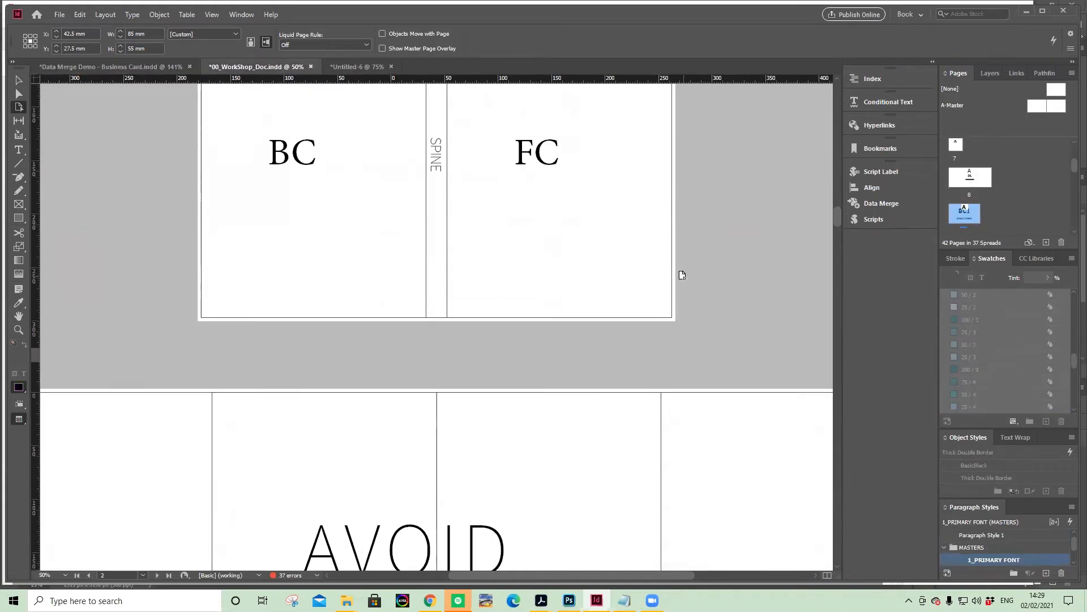
pyautogui.hotkey('ctrl', '-')
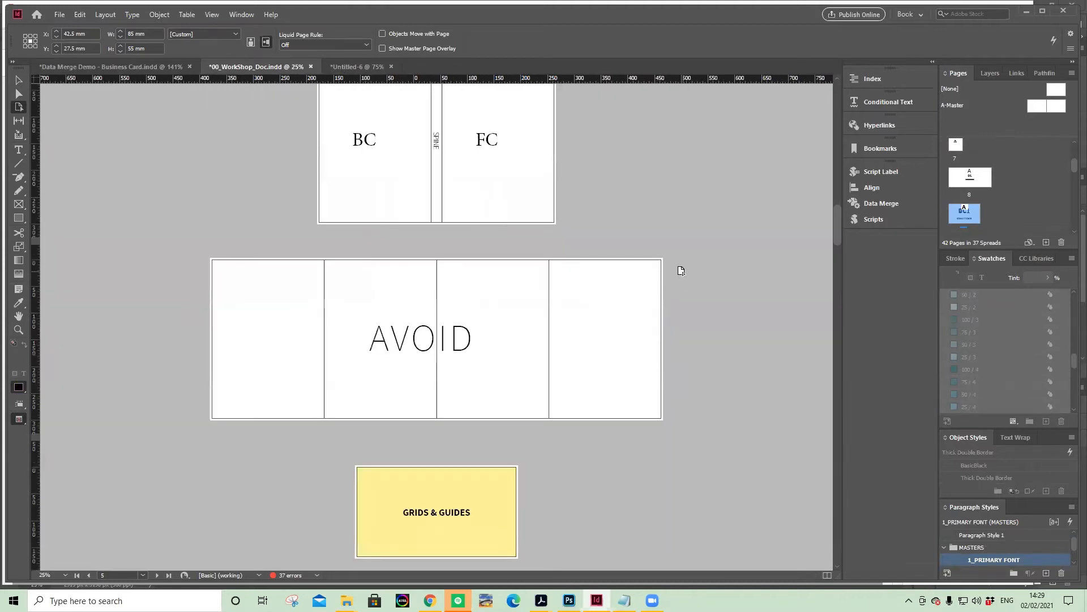
pyautogui.click(19, 81)
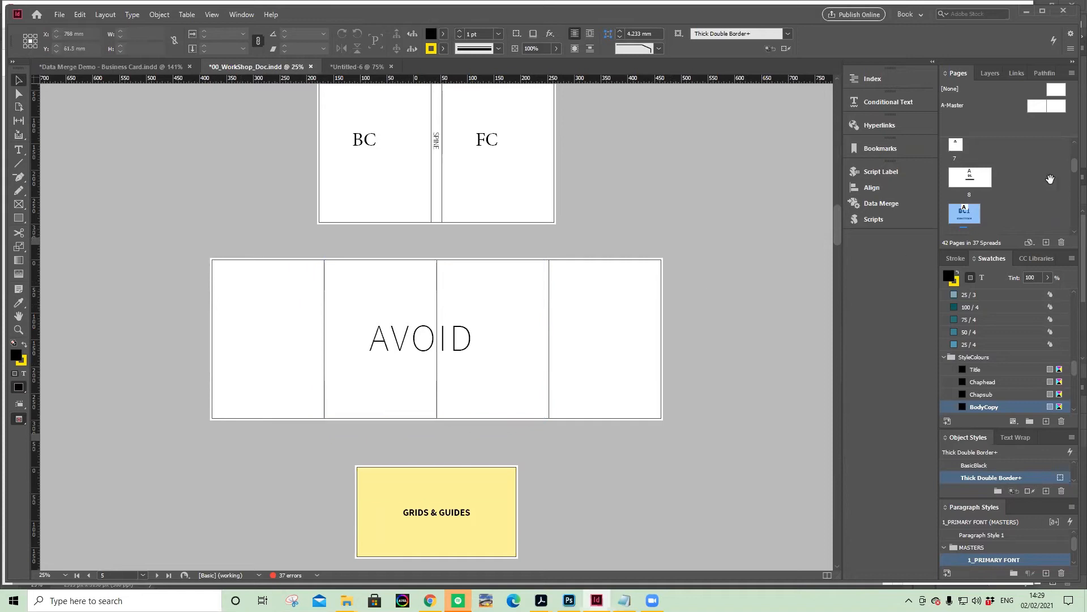
pyautogui.moveTo(1072, 167); pyautogui.dragTo(1071, 170)
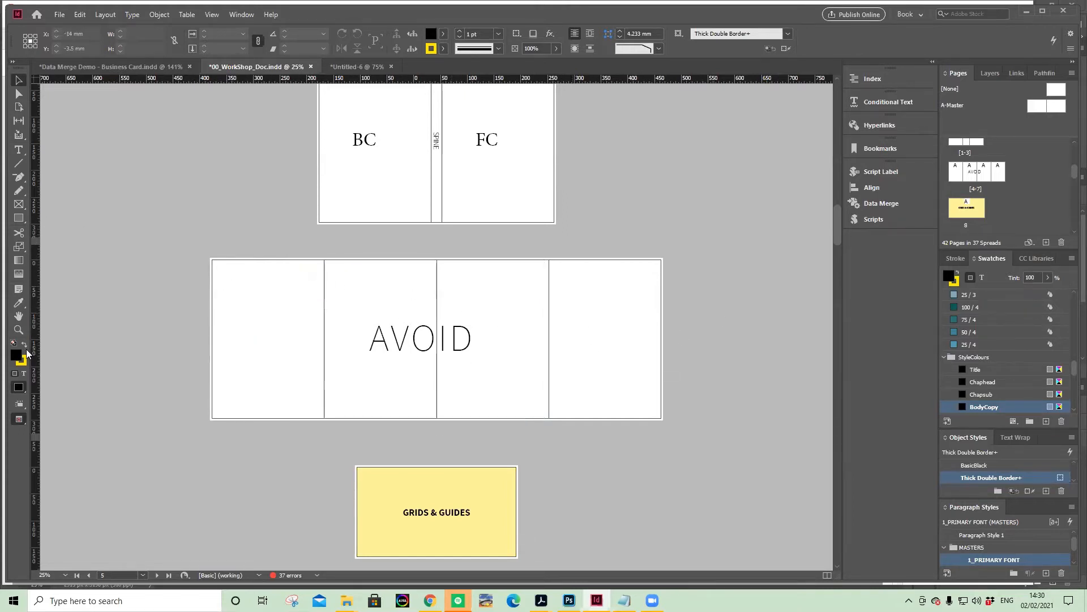
pyautogui.click(19, 330)
pyautogui.moveTo(180, 238); pyautogui.dragTo(706, 468)
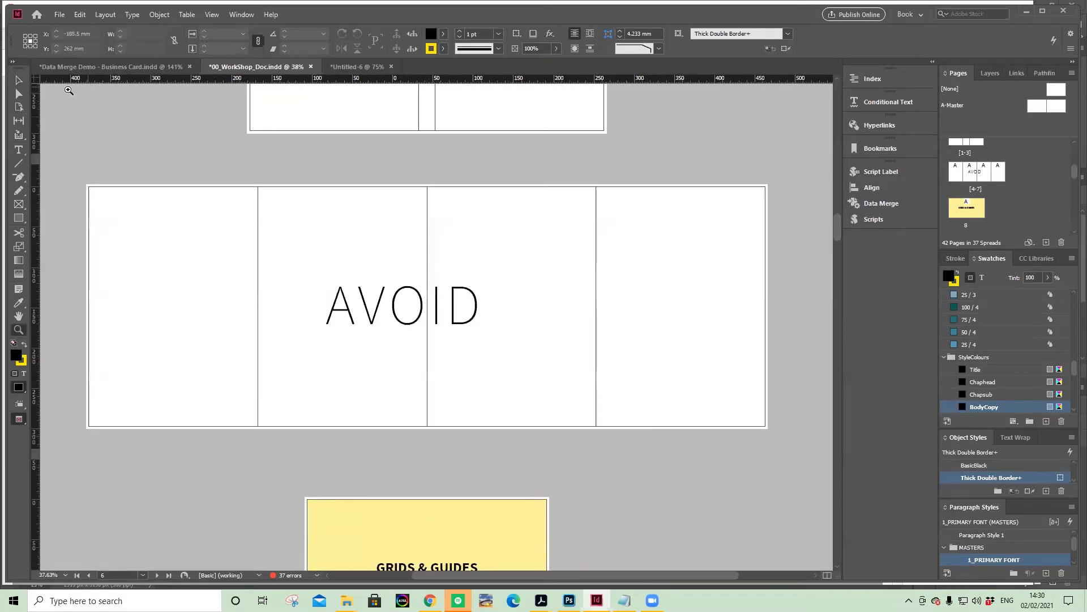
pyautogui.click(18, 81)
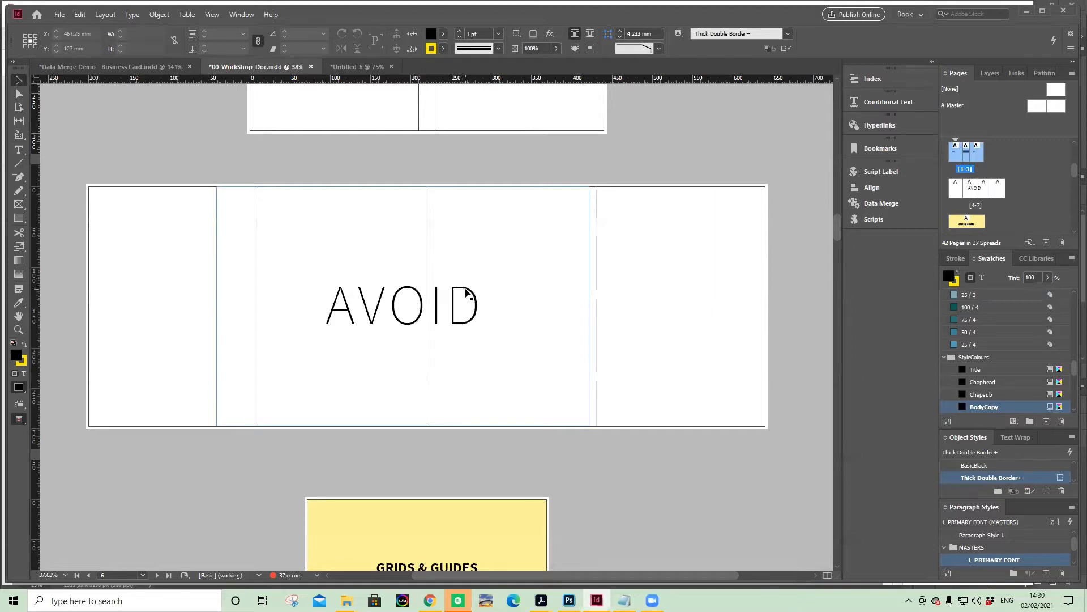
# Move the AVOID text frame left so the letter I sits on the fold between the two middle pages.
pyautogui.click(487, 291)
pyautogui.press('Left')
pyautogui.press('Left')
pyautogui.press('Left')
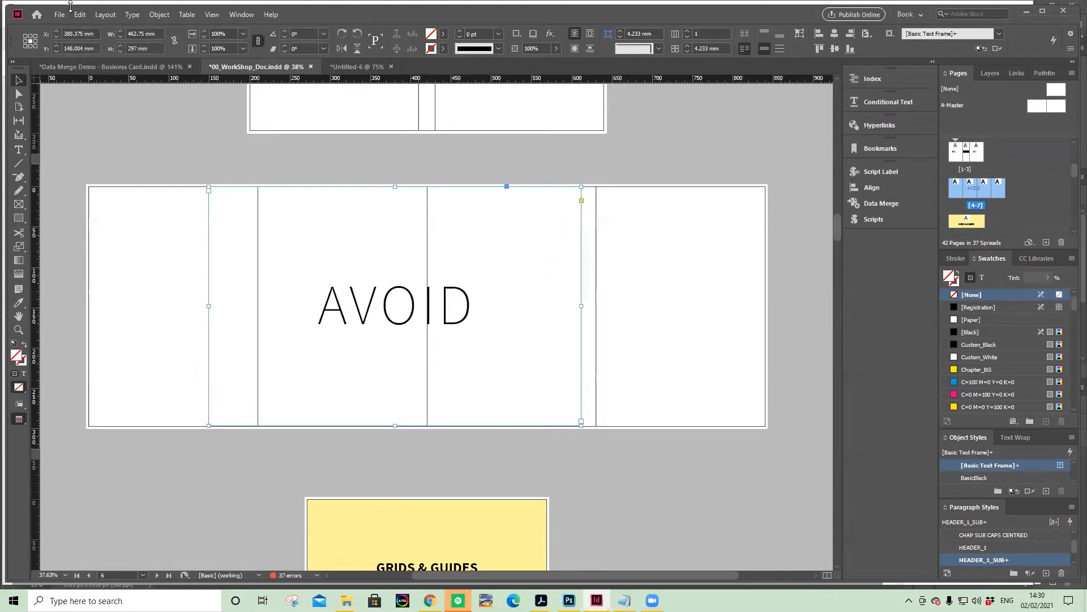
pyautogui.click(427, 172)
pyautogui.click(19, 329)
pyautogui.moveTo(317, 219); pyautogui.dragTo(445, 326)
pyautogui.click(18, 80)
pyautogui.moveTo(577, 310); pyautogui.dragTo(568, 311)
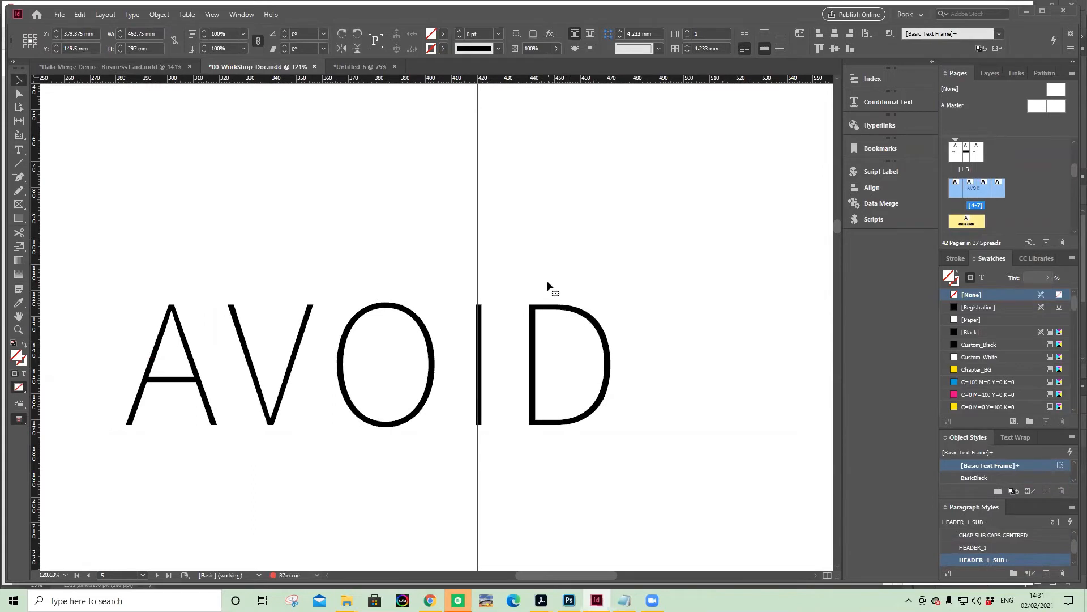
# Move the AVOID text frame 10 mm to the right so the fold falls between the letters O and I.
pyautogui.hotkey('ctrl', '-')
pyautogui.hotkey('ctrl', '-')
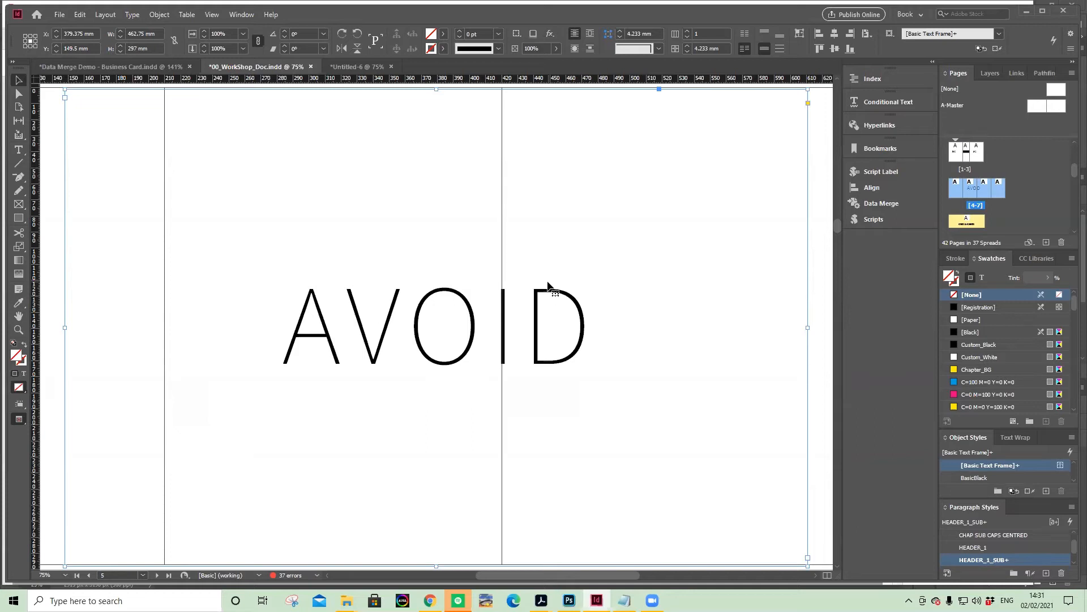
pyautogui.hotkey('ctrl', '-')
pyautogui.hotkey('ctrl', '-')
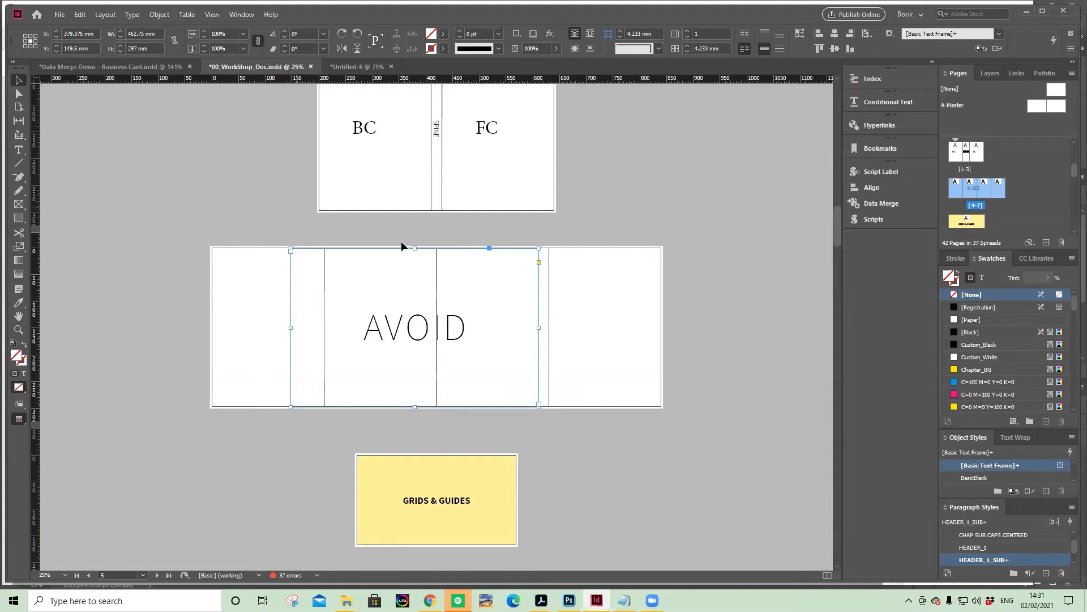
pyautogui.click(569, 205)
pyautogui.click(469, 330)
pyautogui.hotkey('shift', 'Right')
pyautogui.hotkey('shift', 'Right')
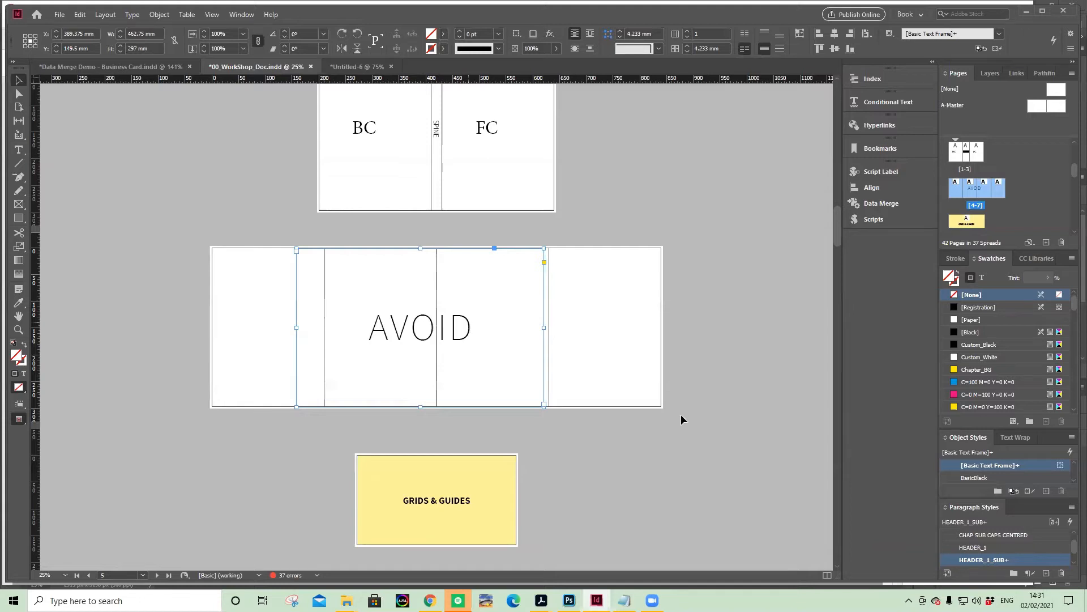
pyautogui.click(627, 204)
# Create a new 210 x 297 mm portrait document with facing pages and 6 pages.
pyautogui.click(61, 15)
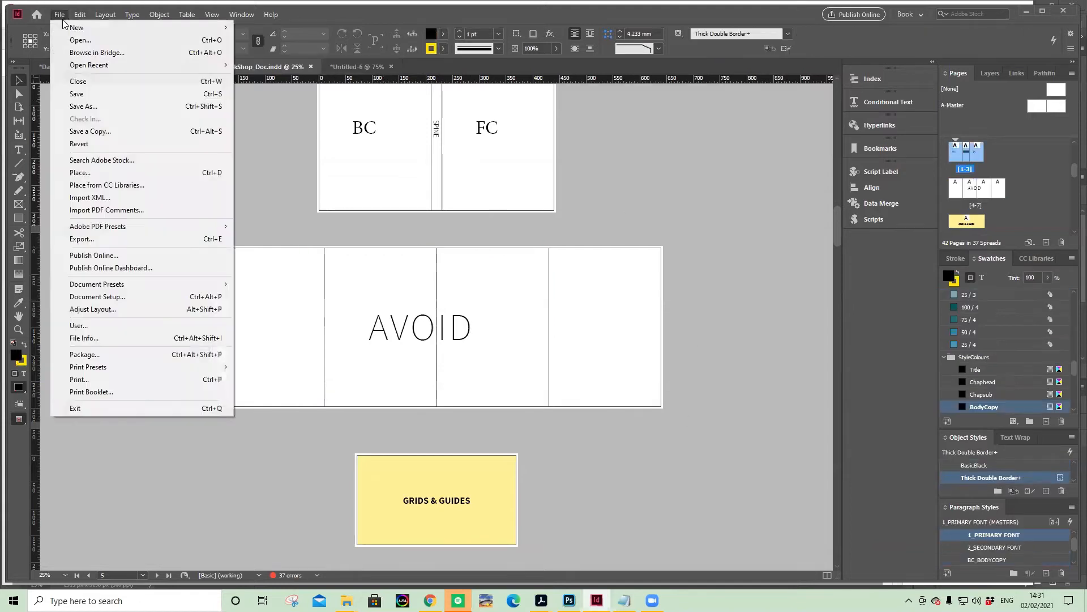
pyautogui.moveTo(76, 27)
pyautogui.click(264, 31)
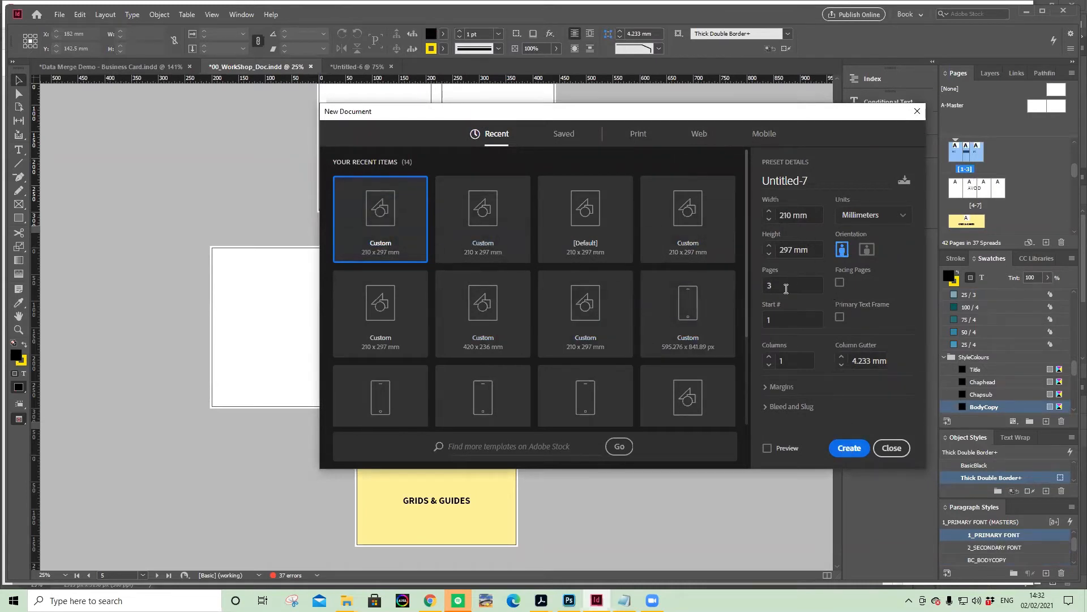
pyautogui.click(840, 283)
pyautogui.doubleClick(768, 285)
pyautogui.click(849, 448)
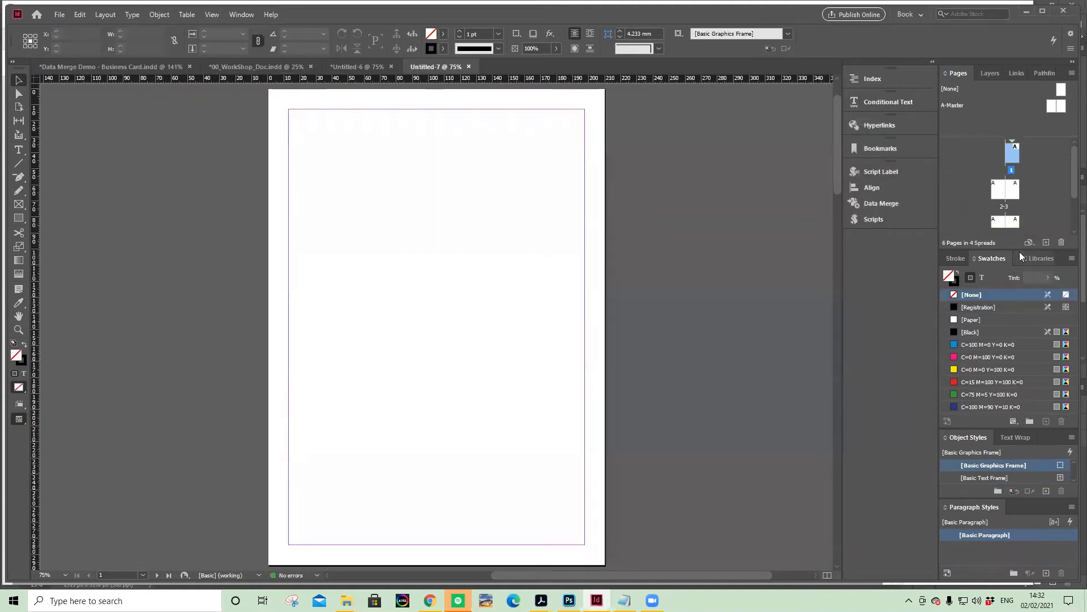
# Turn off shuffling for both the document pages and the selected first spread.
pyautogui.moveTo(1020, 253); pyautogui.dragTo(1026, 331)
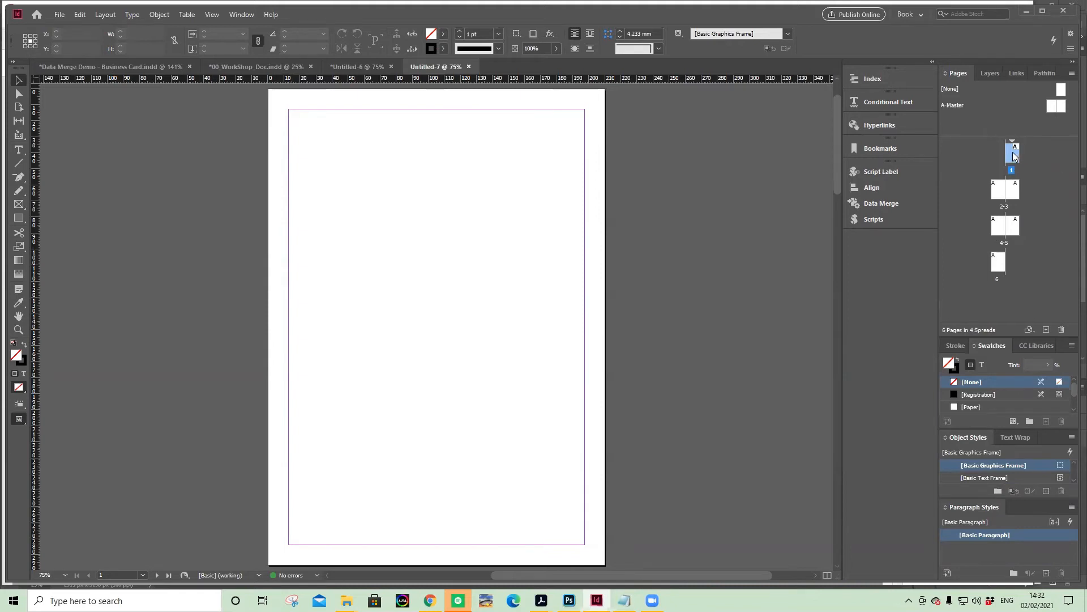
pyautogui.click(999, 263)
pyautogui.click(1013, 156)
pyautogui.click(1071, 77)
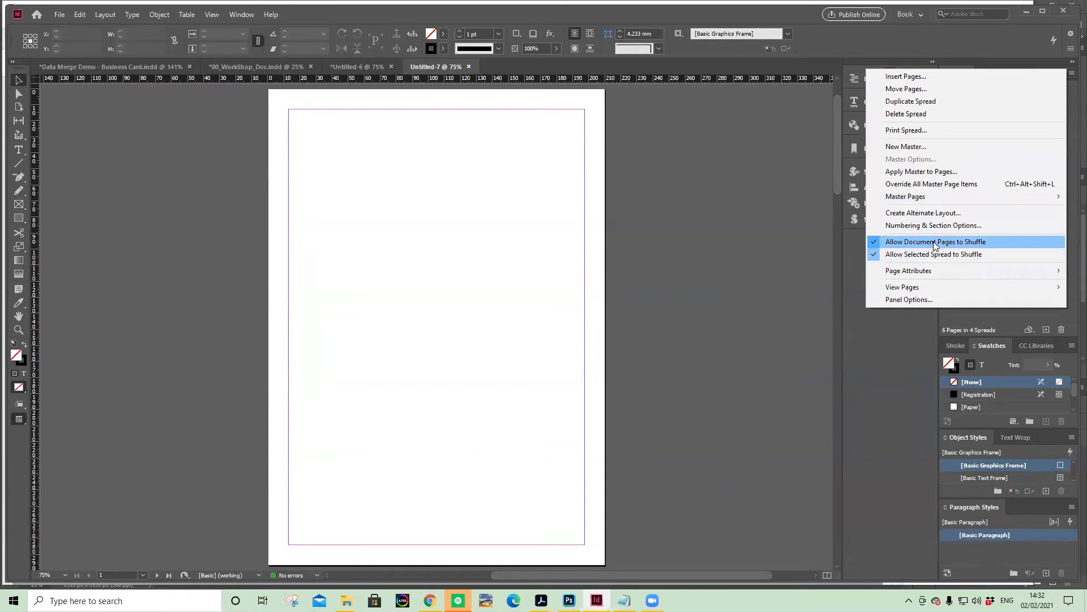
pyautogui.click(934, 242)
pyautogui.click(1070, 73)
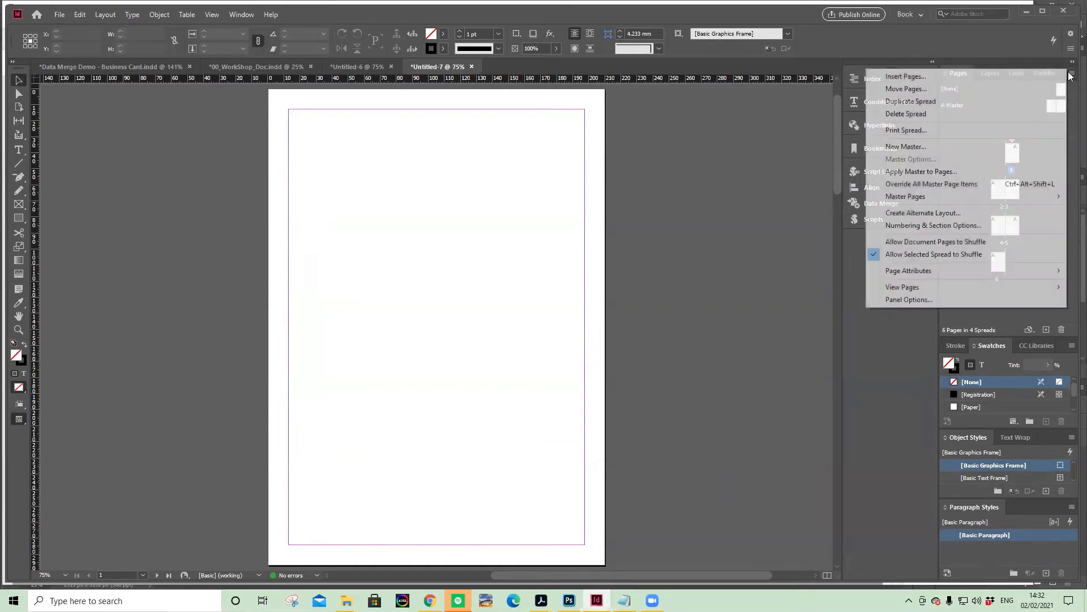
pyautogui.click(920, 255)
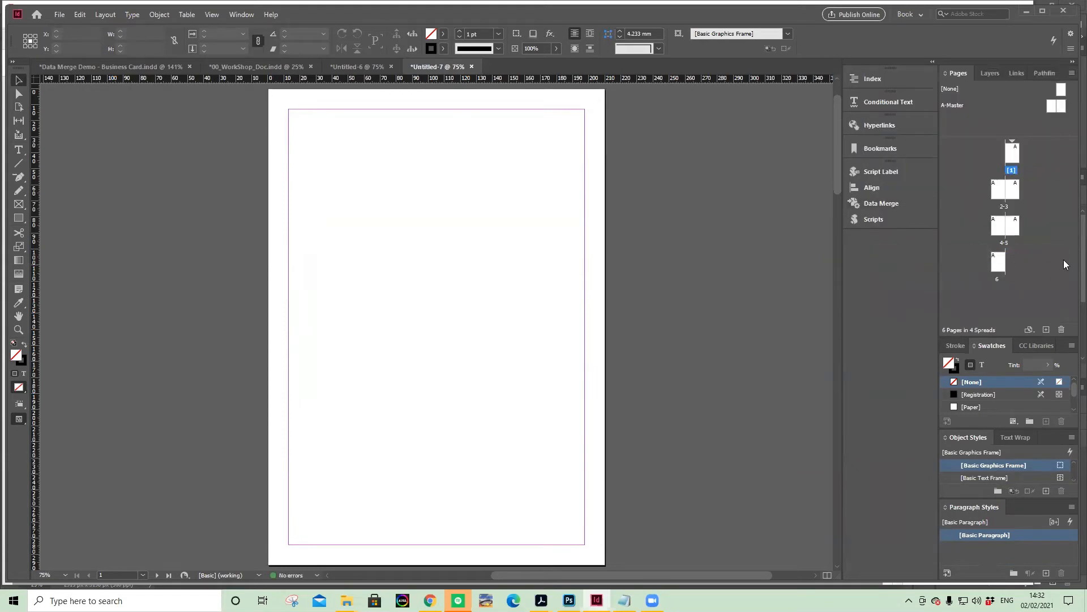
# Delete the single first page and the single last page, leaving only the two-page spreads.
pyautogui.click(1017, 152)
pyautogui.click(1061, 329)
pyautogui.click(1000, 226)
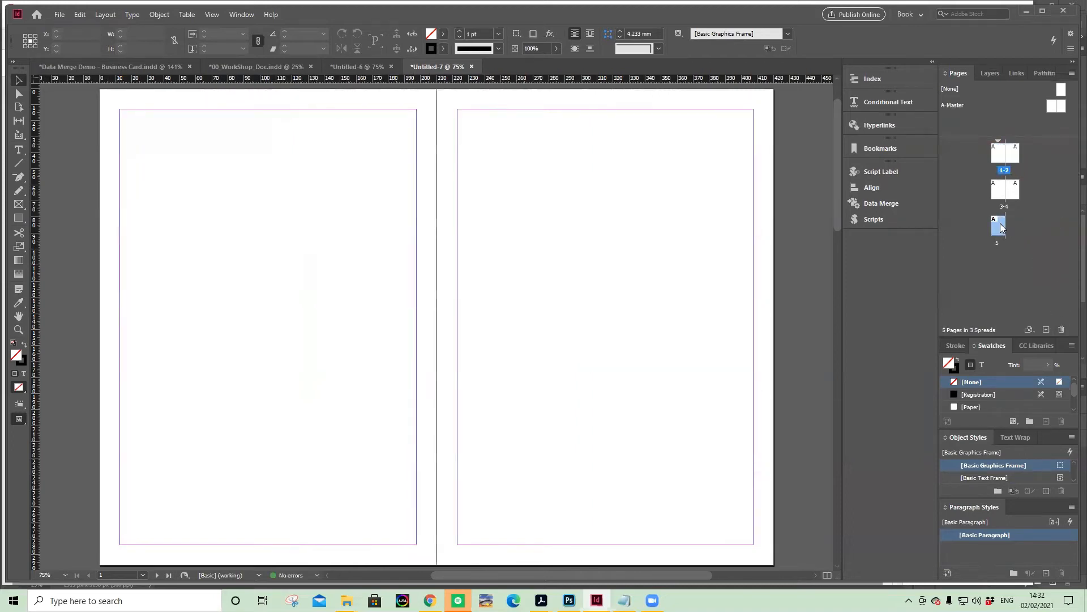
pyautogui.click(1062, 331)
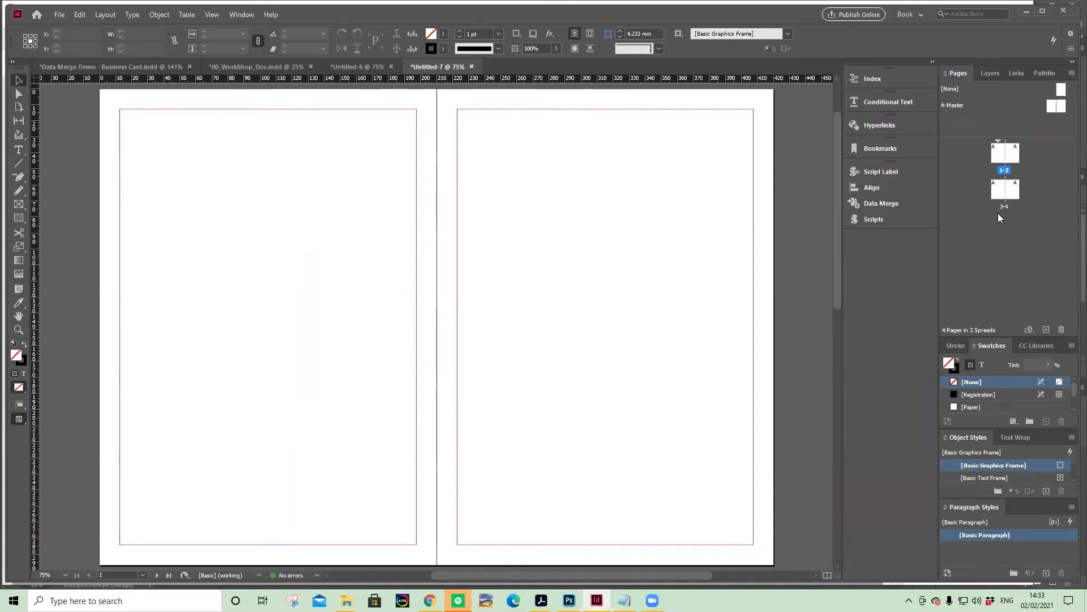
# Set the width of both pages in the first spread to 180 mm with the Page tool.
pyautogui.click(999, 188)
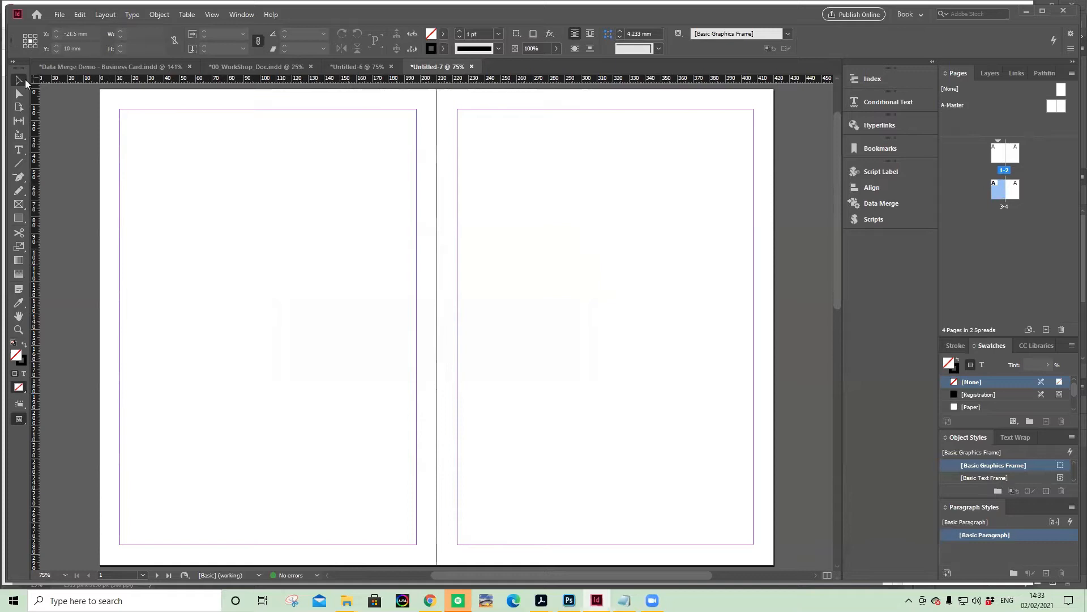
pyautogui.click(20, 111)
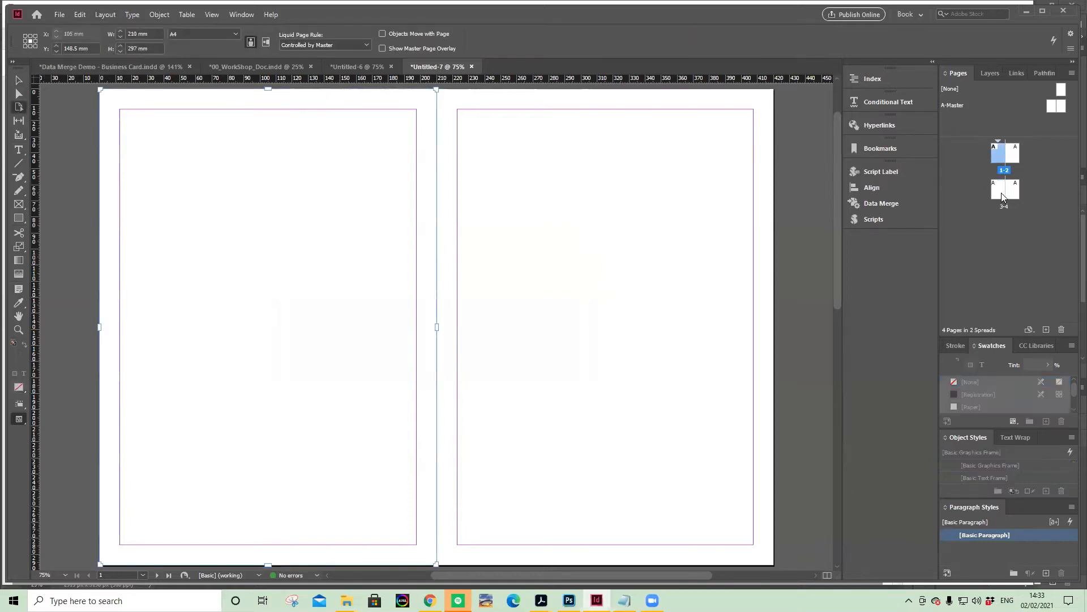
pyautogui.click(155, 34)
pyautogui.write('180')
pyautogui.press('Return')
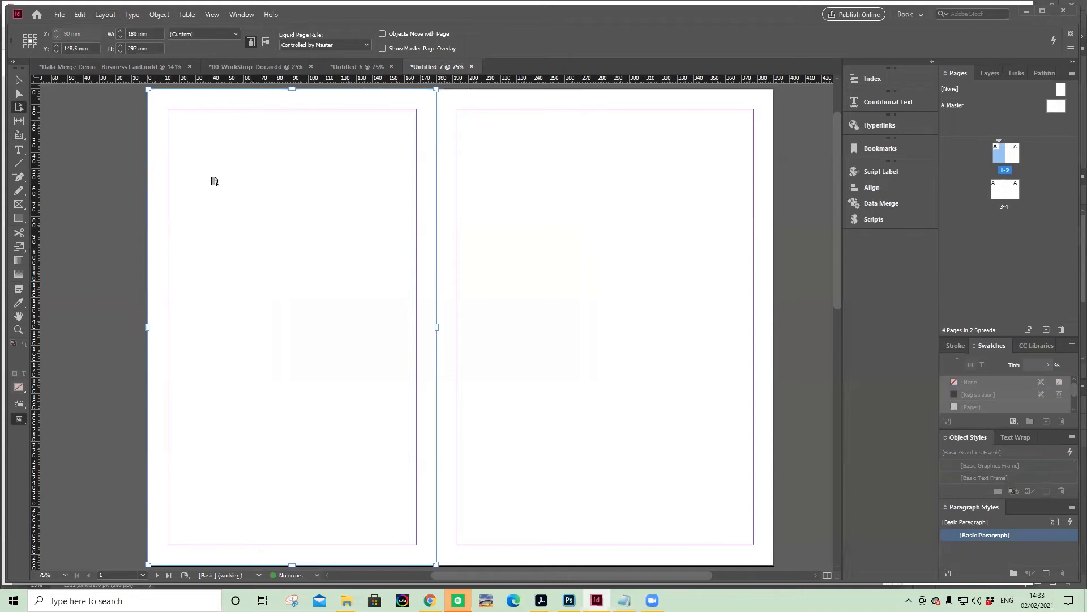
pyautogui.doubleClick(1018, 156)
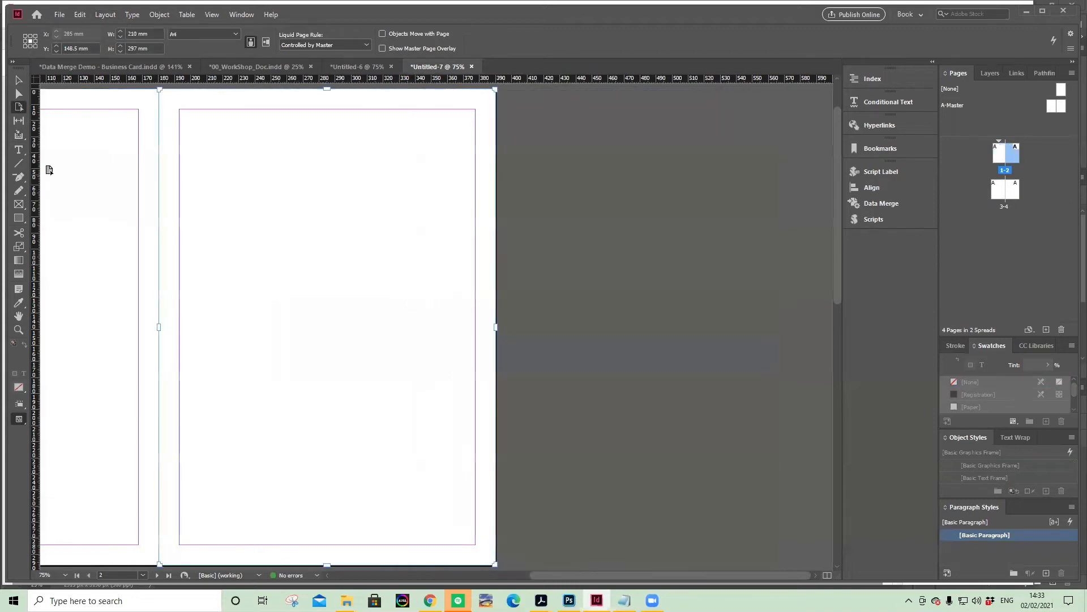
pyautogui.click(146, 33)
pyautogui.write('180')
pyautogui.press('Return')
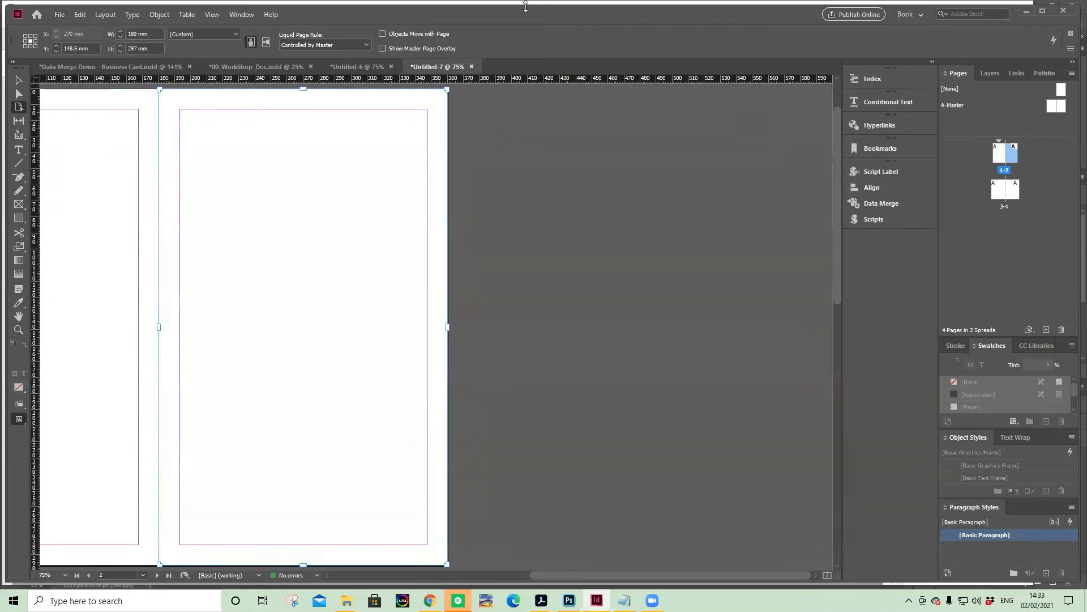
# Merge the two spreads into one four-page spread with the 180 mm pages on the outside.
pyautogui.moveTo(1014, 157); pyautogui.dragTo(993, 195)
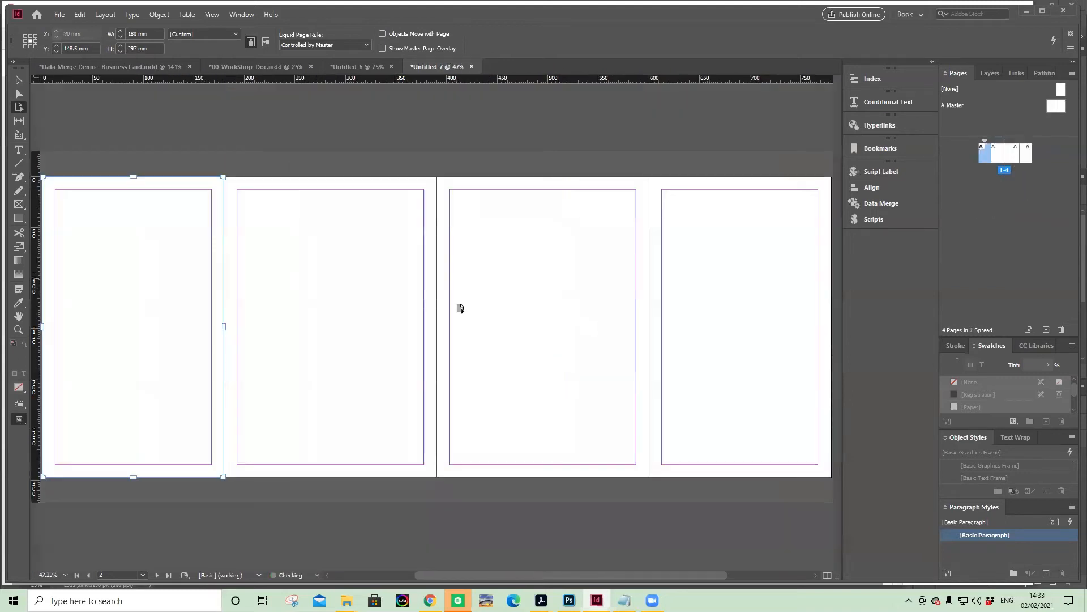
pyautogui.moveTo(17, 69); pyautogui.dragTo(19, 68)
pyautogui.click(22, 82)
pyautogui.hotkey('ctrl', '-')
pyautogui.hotkey('ctrl', '-')
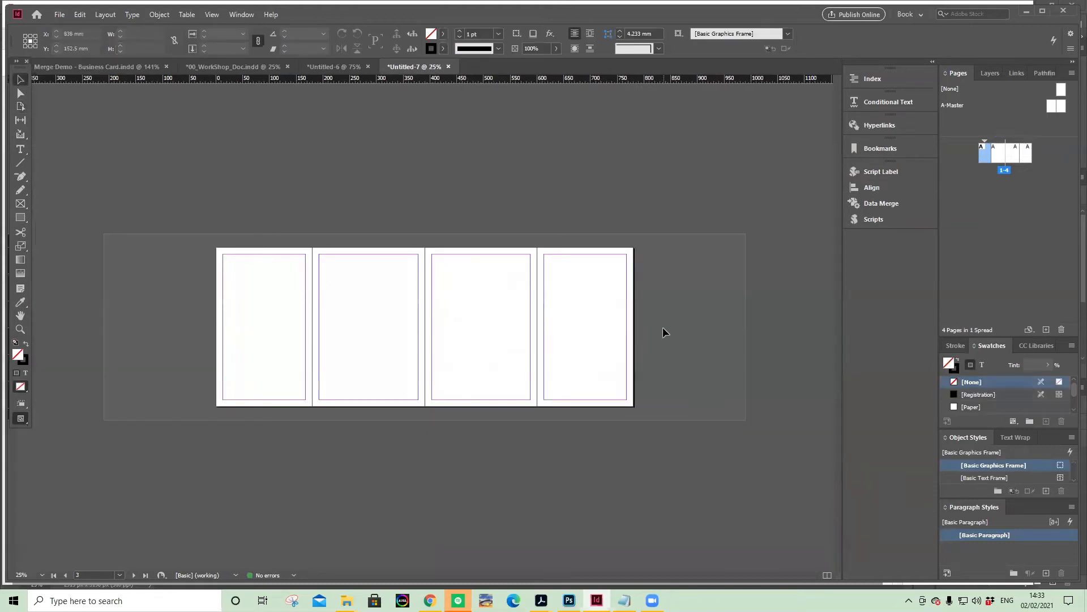
# Duplicate the four-page spread to make a second identical spread, pages 5-8.
pyautogui.moveTo(985, 153); pyautogui.dragTo(1034, 158)
pyautogui.click(1001, 169)
pyautogui.moveTo(1042, 297); pyautogui.dragTo(1046, 330)
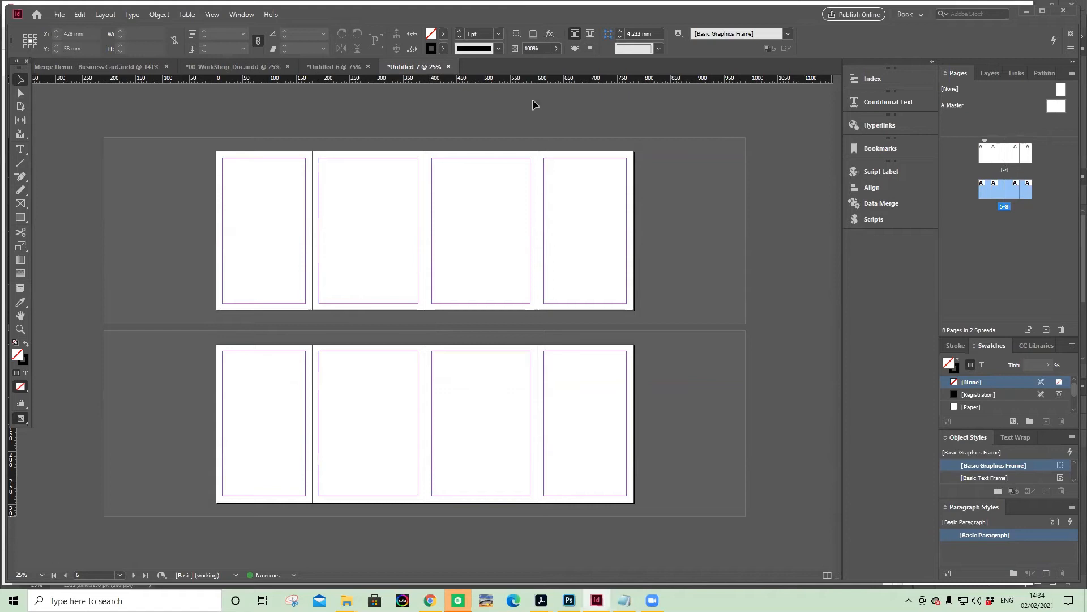
# Return to 00_WorkShop_Doc and bring the yellow GRIDS & GUIDES page into close view.
pyautogui.click(238, 67)
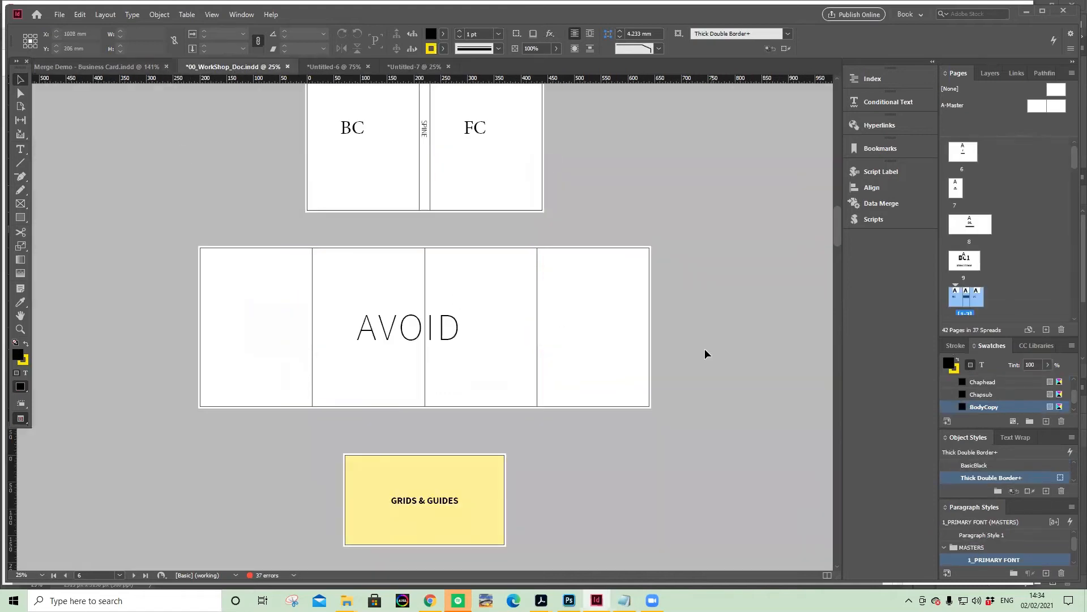
pyautogui.scroll(-4, 706, 355)
pyautogui.click(20, 329)
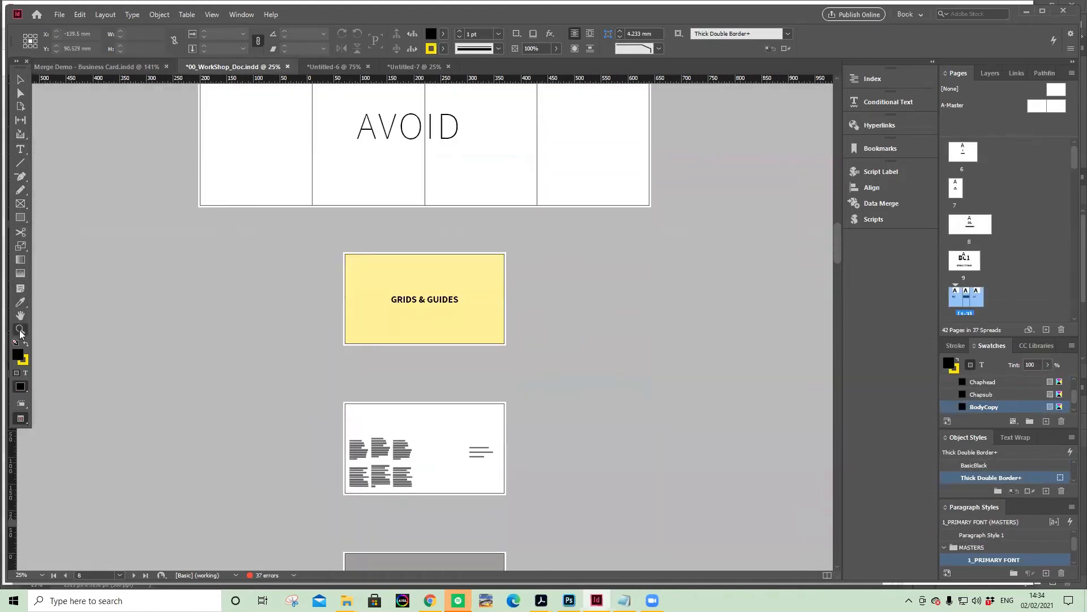
pyautogui.moveTo(299, 248); pyautogui.dragTo(577, 398)
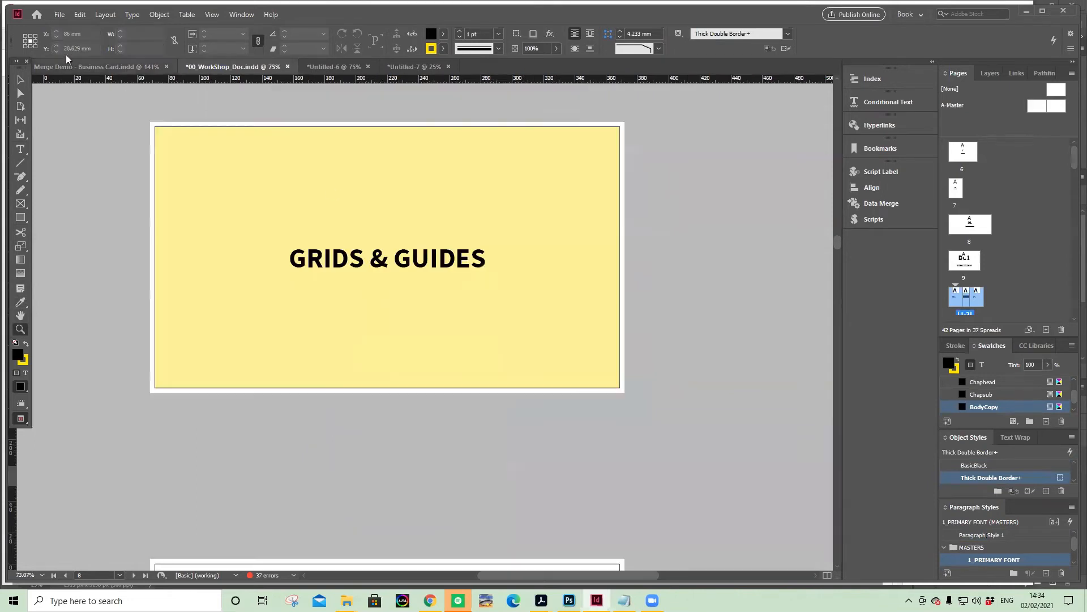
pyautogui.click(20, 80)
pyautogui.scroll(-2, 101, 275)
pyautogui.rightClick(356, 356)
pyautogui.press('Escape')
pyautogui.moveTo(504, 135); pyautogui.dragTo(544, 296)
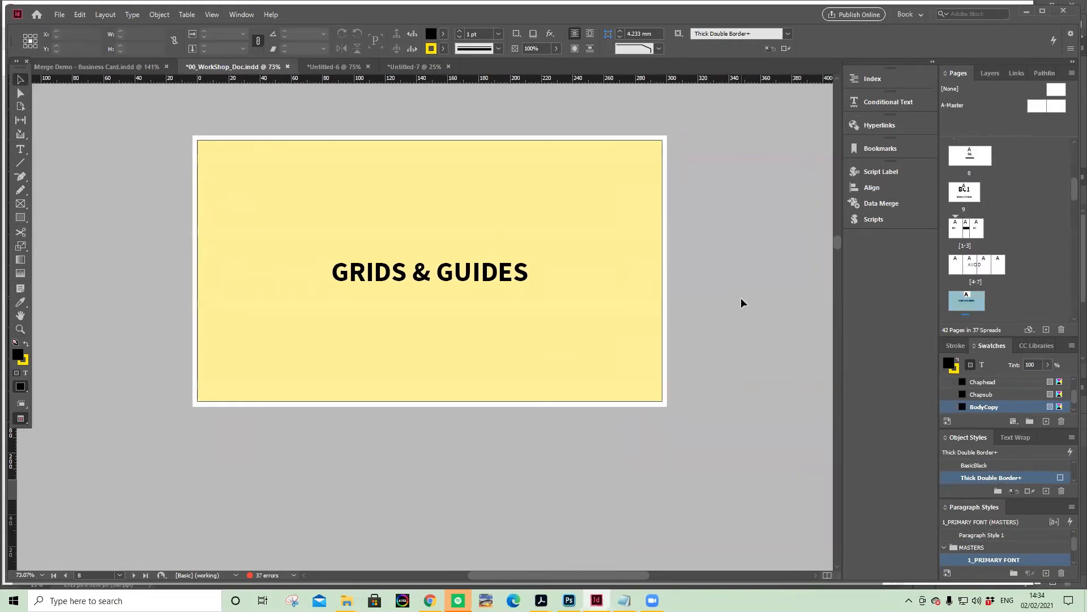
# Switch from preview to normal view to show the column guides, and go to the text page below GRIDS & GUIDES.
pyautogui.press('w')
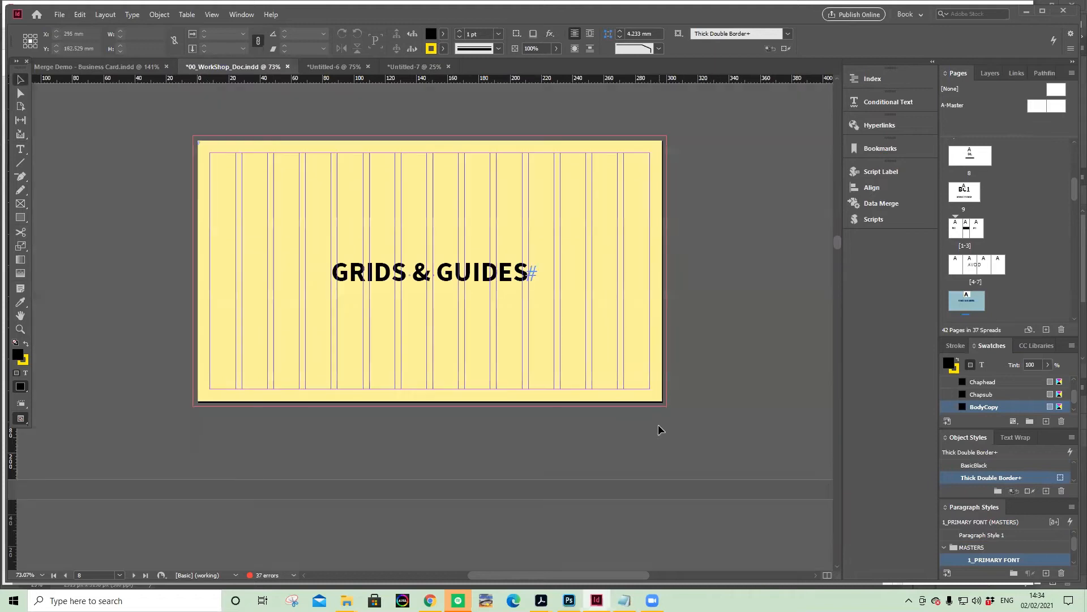
pyautogui.scroll(-1, 408, 340)
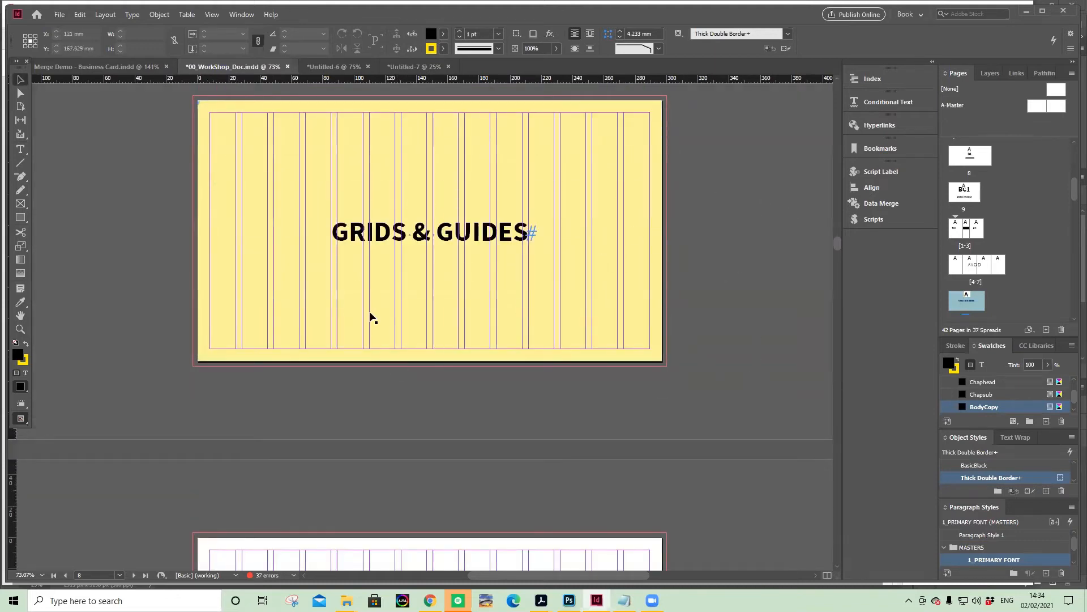
pyautogui.scroll(-5, 704, 369)
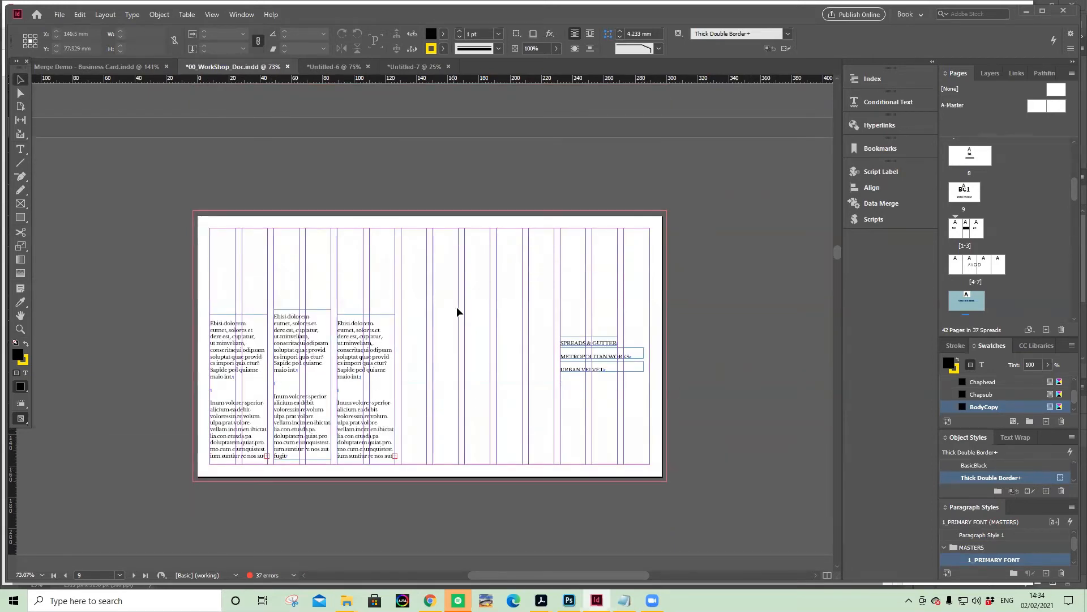
# Check the baseline grid settings in the Grids preferences and close them without changing anything.
pyautogui.click(242, 15)
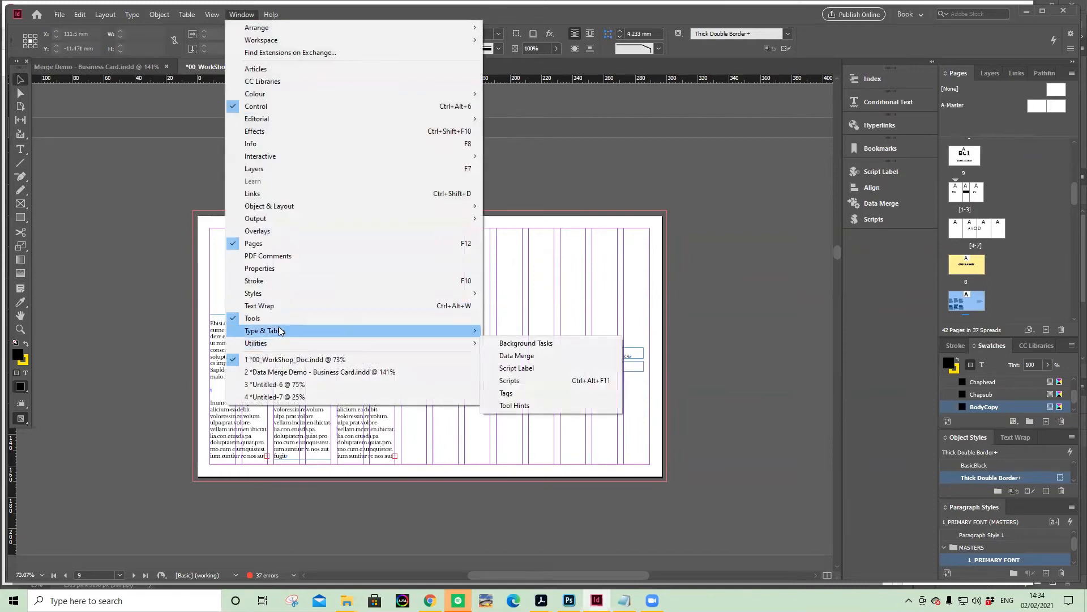
pyautogui.moveTo(281, 331)
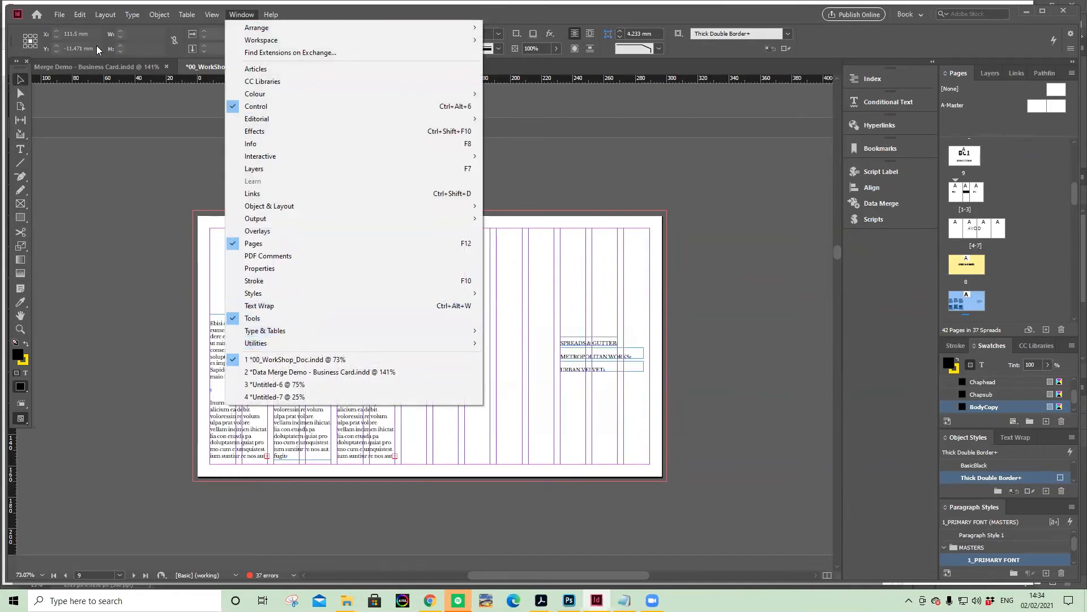
pyautogui.moveTo(82, 14)
pyautogui.moveTo(79, 14)
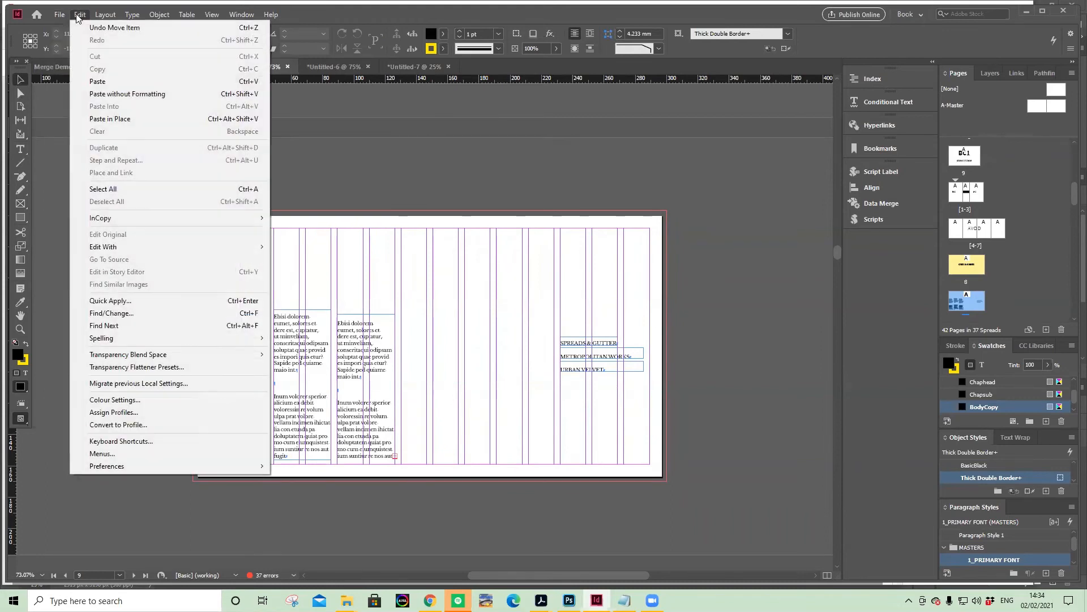
pyautogui.moveTo(125, 467)
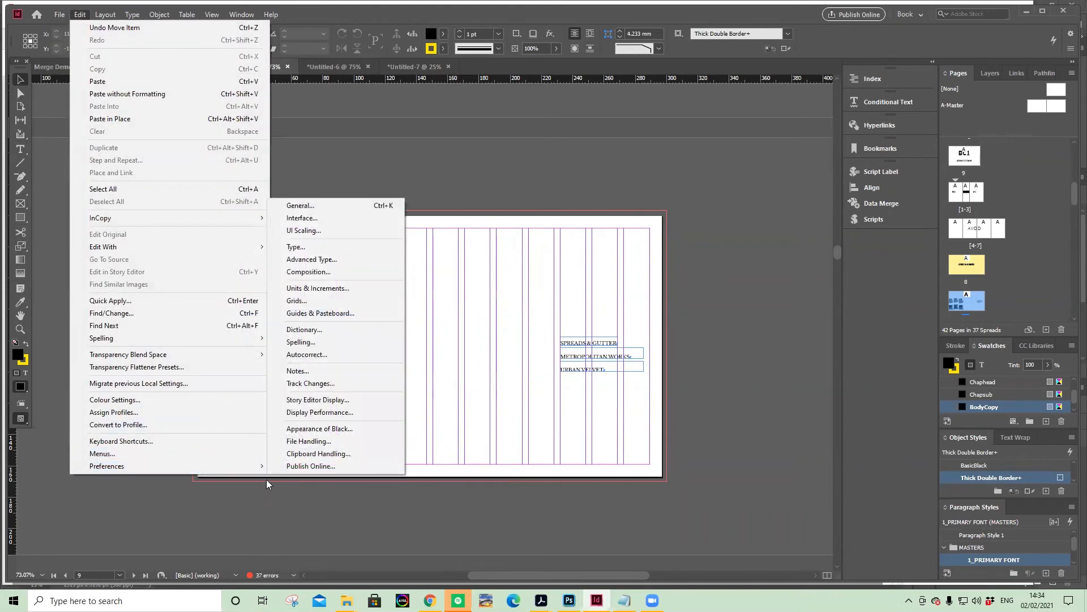
pyautogui.click(328, 302)
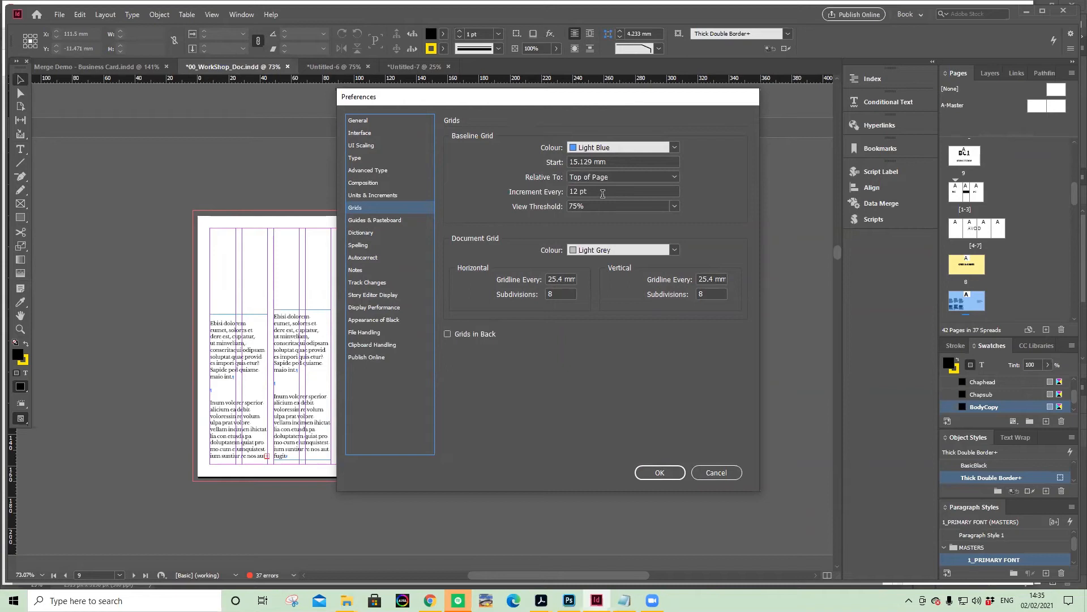
pyautogui.click(709, 473)
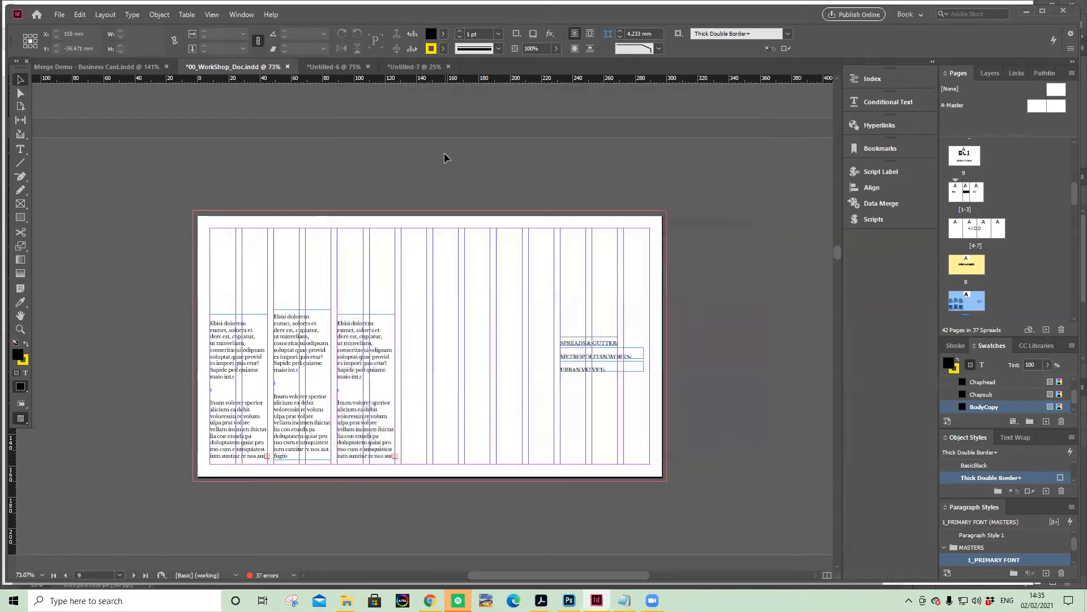
# Hide the document's baseline grid, compare preview and normal view, and show the baseline grid again.
pyautogui.click(208, 14)
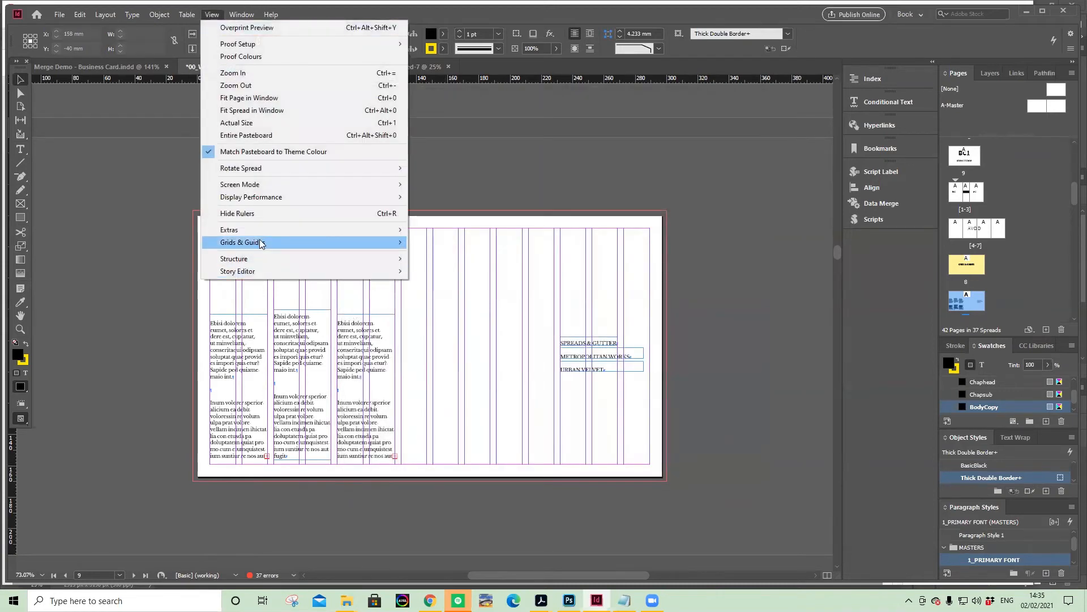
pyautogui.moveTo(260, 239)
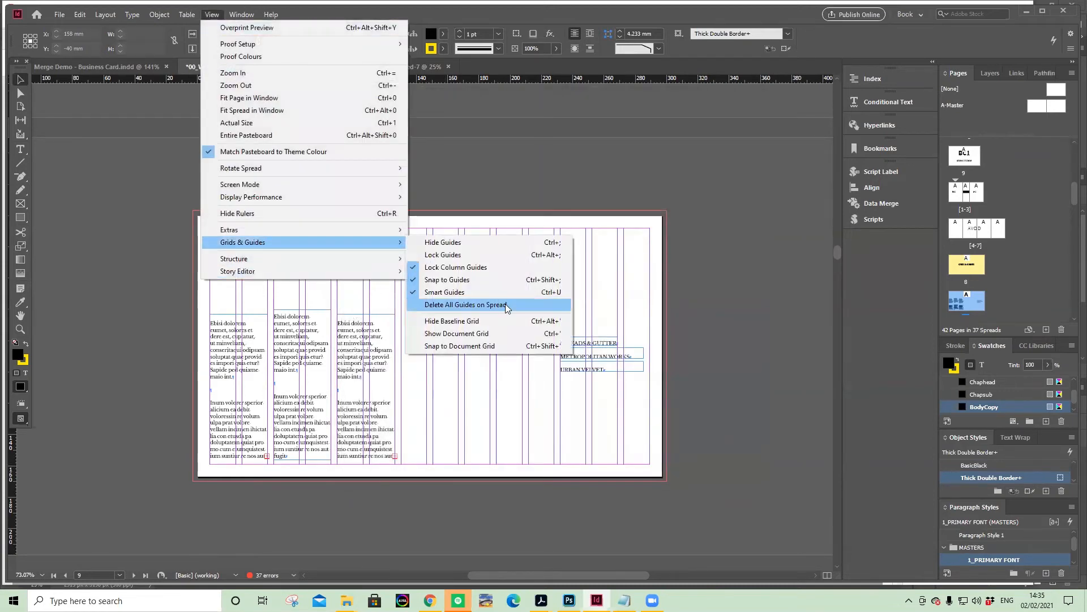
pyautogui.click(475, 321)
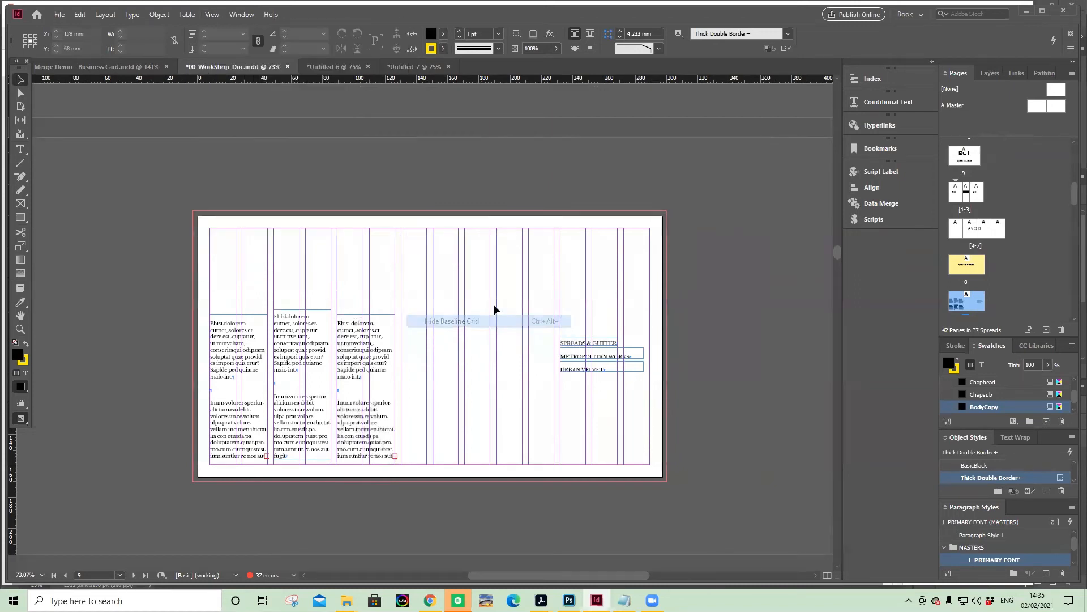
pyautogui.press('w')
pyautogui.press('w')
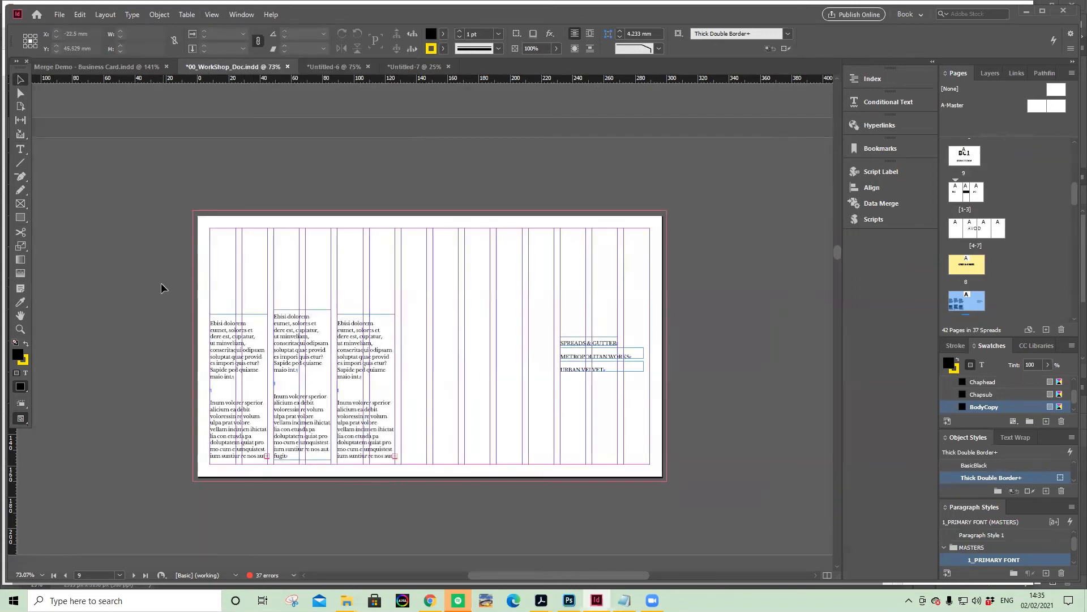
pyautogui.click(241, 15)
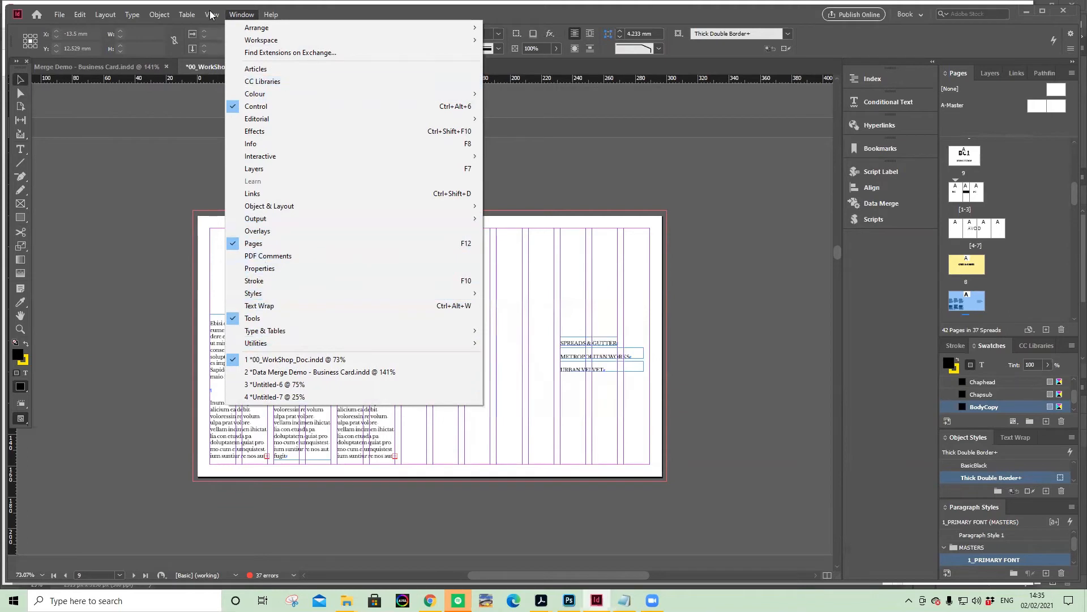
pyautogui.moveTo(212, 14)
pyautogui.moveTo(260, 242)
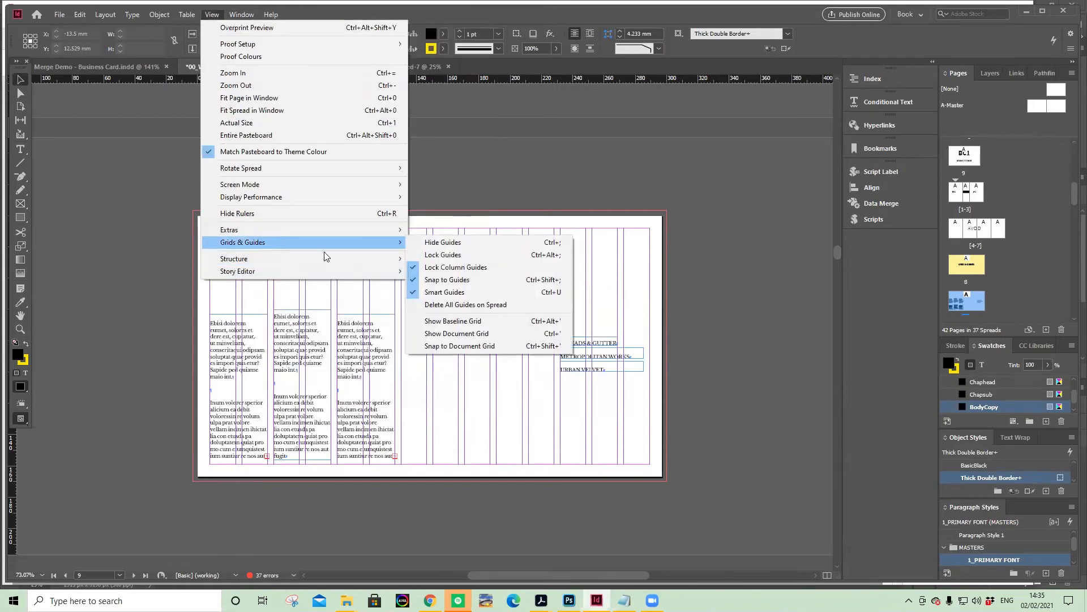
pyautogui.click(436, 321)
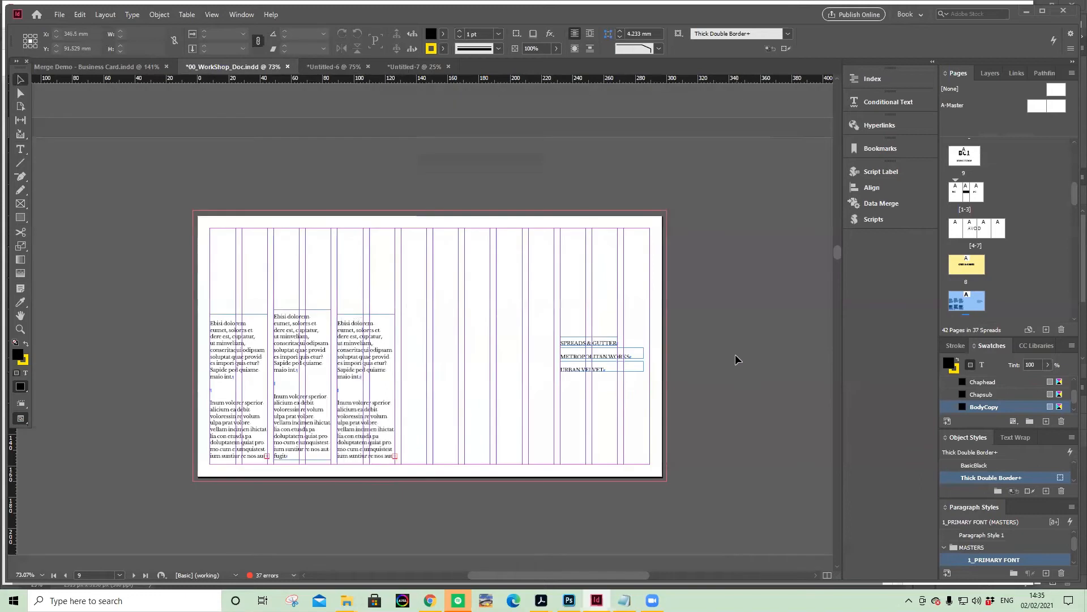
# Go to page 9 and bring its three body text columns into close view over the baseline grid.
pyautogui.scroll(-2, 967, 310)
pyautogui.doubleClick(970, 276)
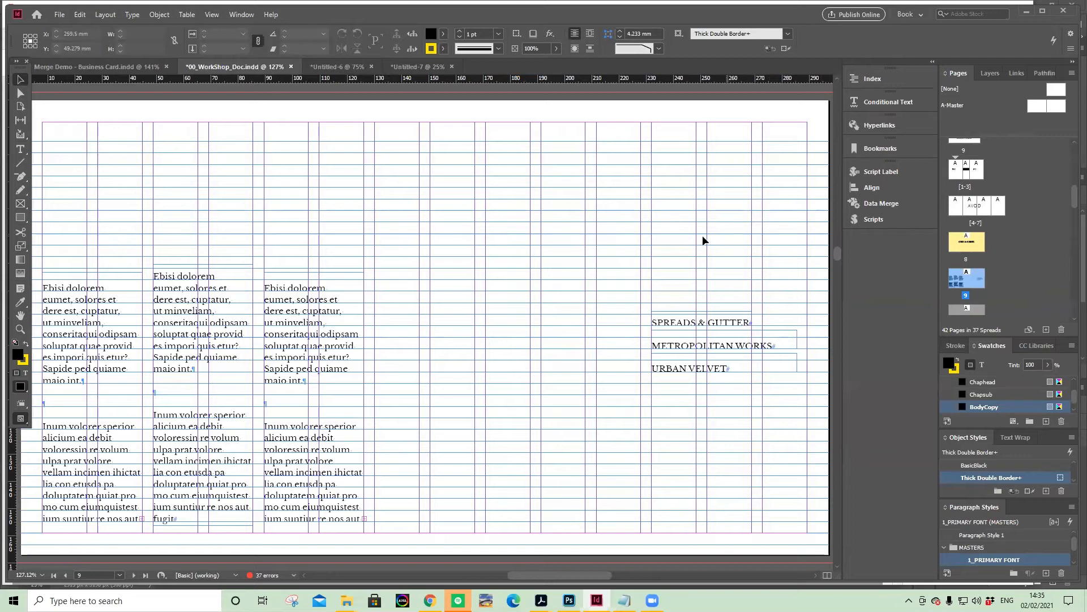
pyautogui.hotkey('ctrl', '-')
pyautogui.hotkey('ctrl', '-')
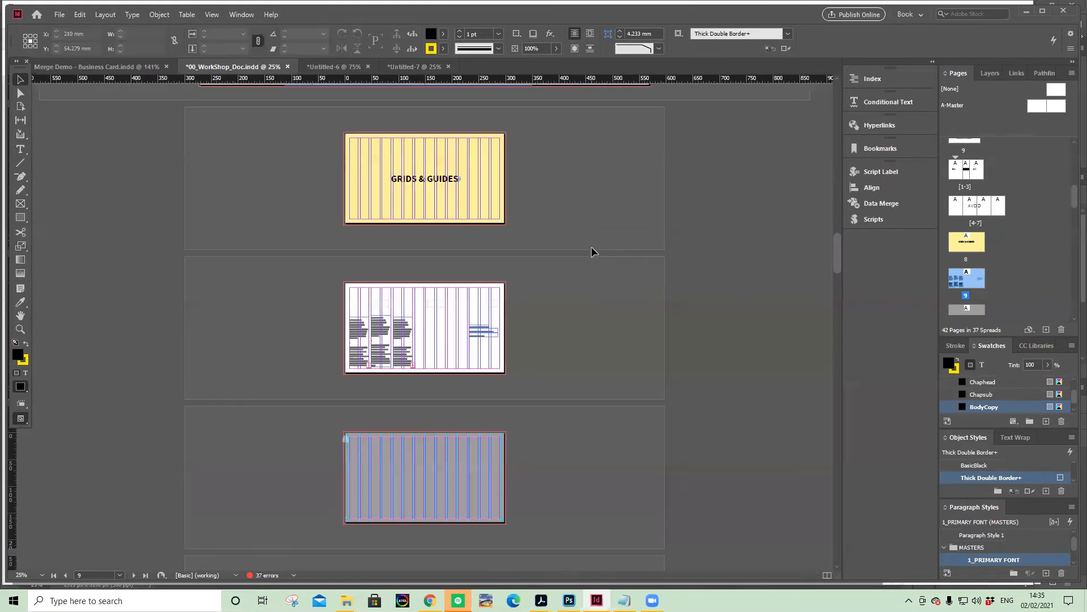
pyautogui.hotkey('ctrl', '=')
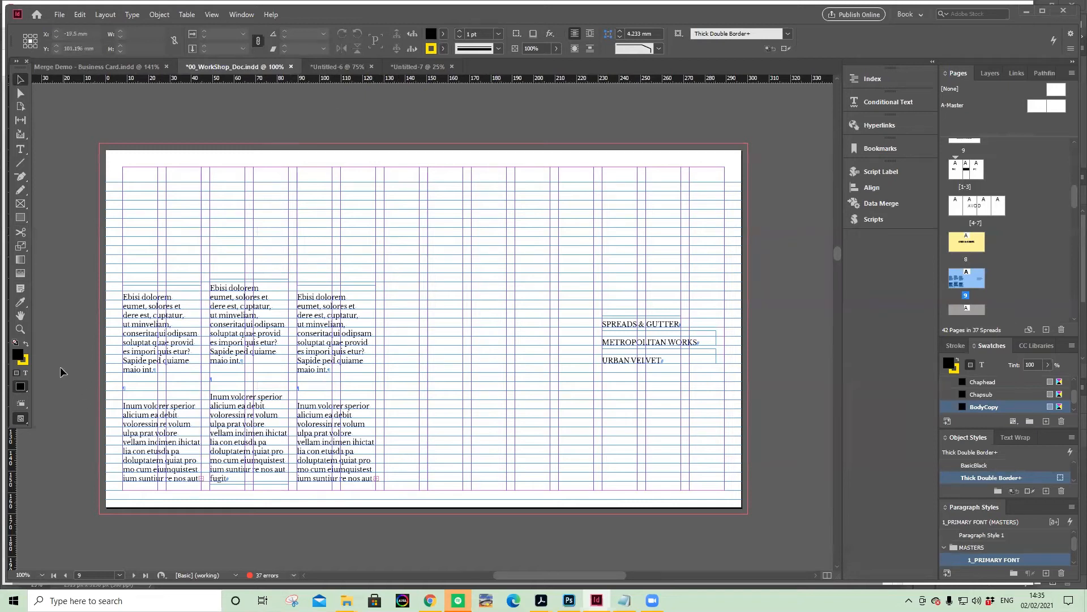
pyautogui.click(20, 328)
pyautogui.moveTo(75, 228); pyautogui.dragTo(429, 517)
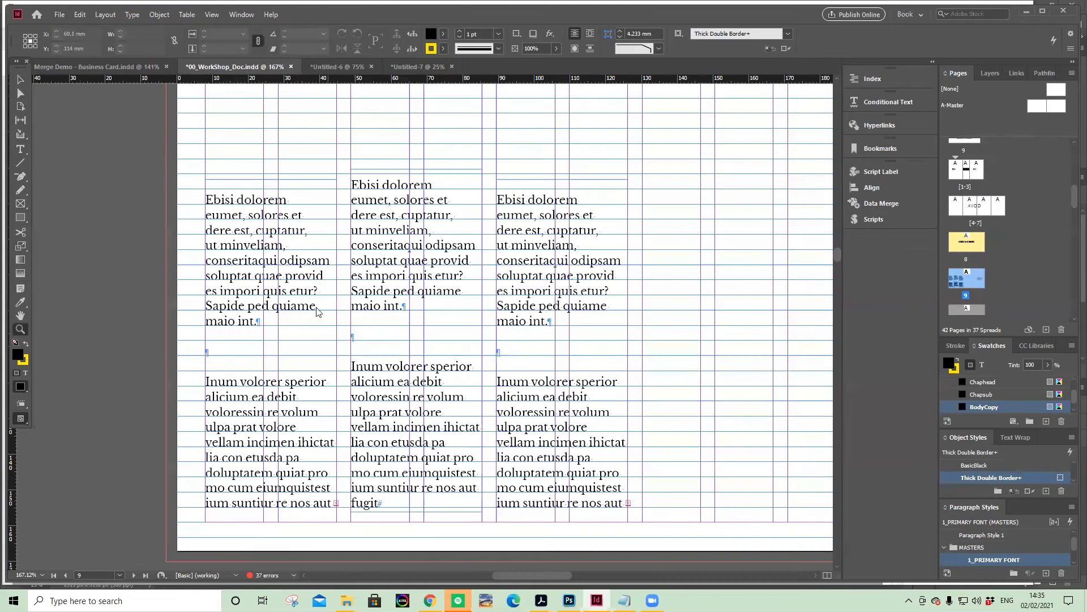
# Select the second and third text frames in turn and switch to preview to compare how the columns' lines align.
pyautogui.click(20, 79)
pyautogui.click(561, 277)
pyautogui.click(396, 277)
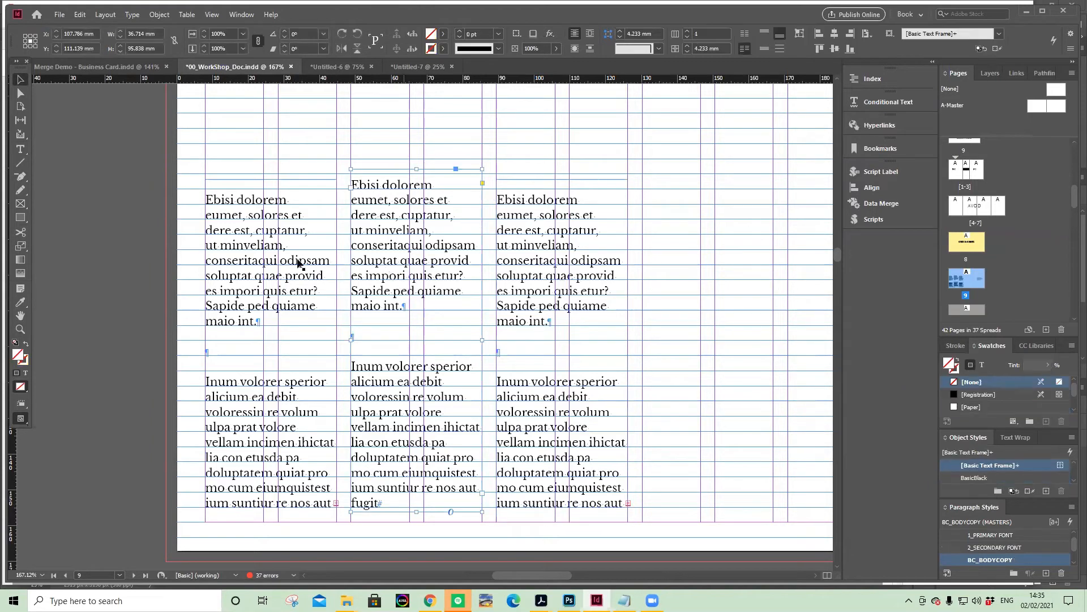
pyautogui.click(542, 285)
pyautogui.press('w')
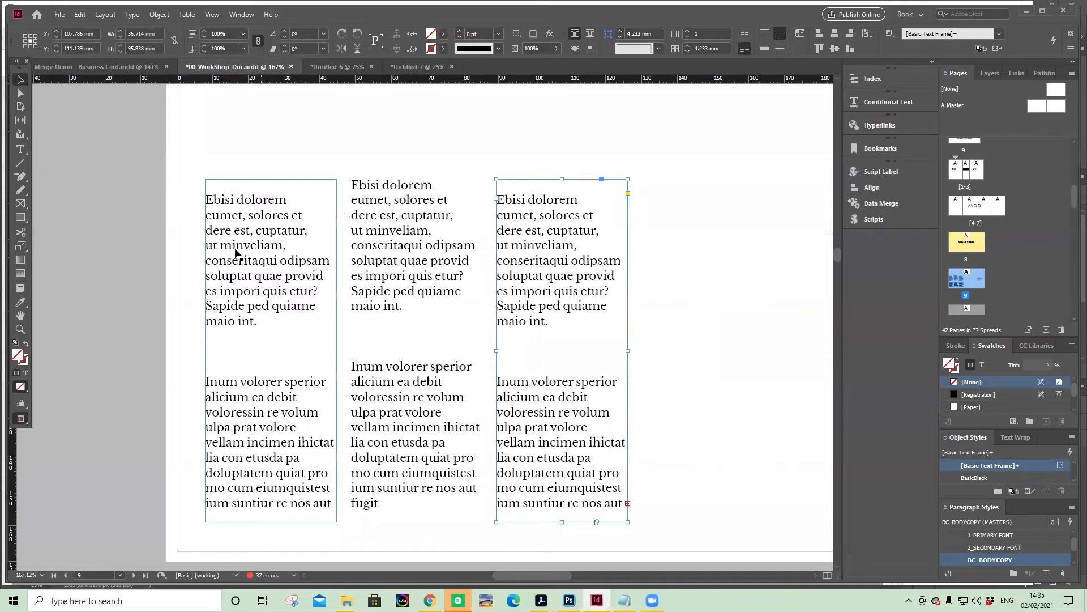
# Place the cursor in the first column's text and check the Indents and Spacing settings of the BC_BODYCOPY paragraph style.
pyautogui.click(262, 218)
pyautogui.doubleClick(267, 201)
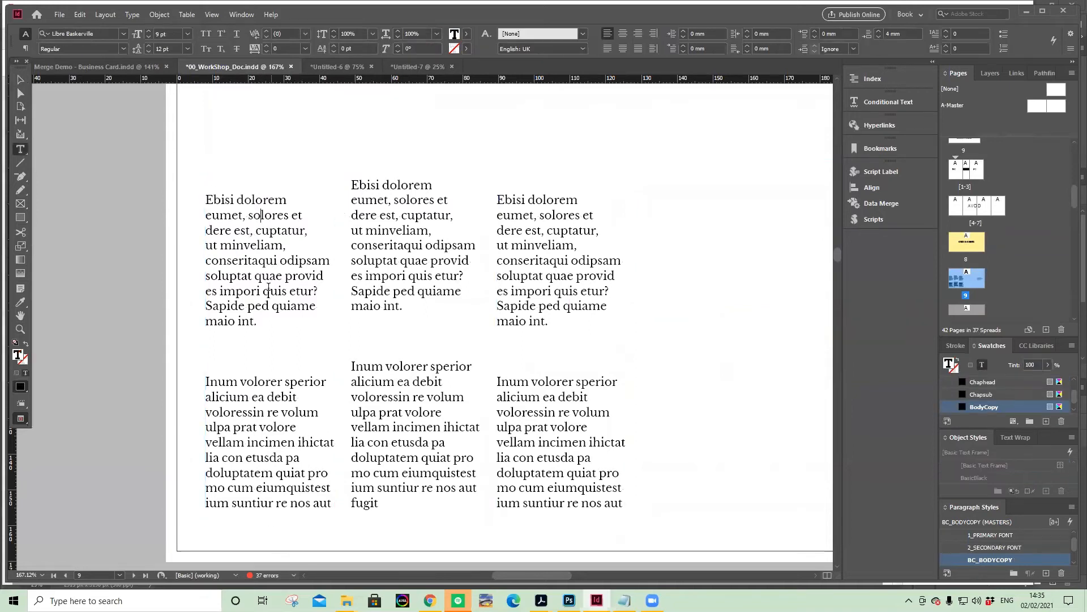
pyautogui.hotkey('shift', 'Down')
pyautogui.hotkey('shift', 'Down')
pyautogui.hotkey('shift', 'Down')
pyautogui.hotkey('shift', 'Down')
pyautogui.hotkey('shift', 'Down')
pyautogui.hotkey('shift', 'Down')
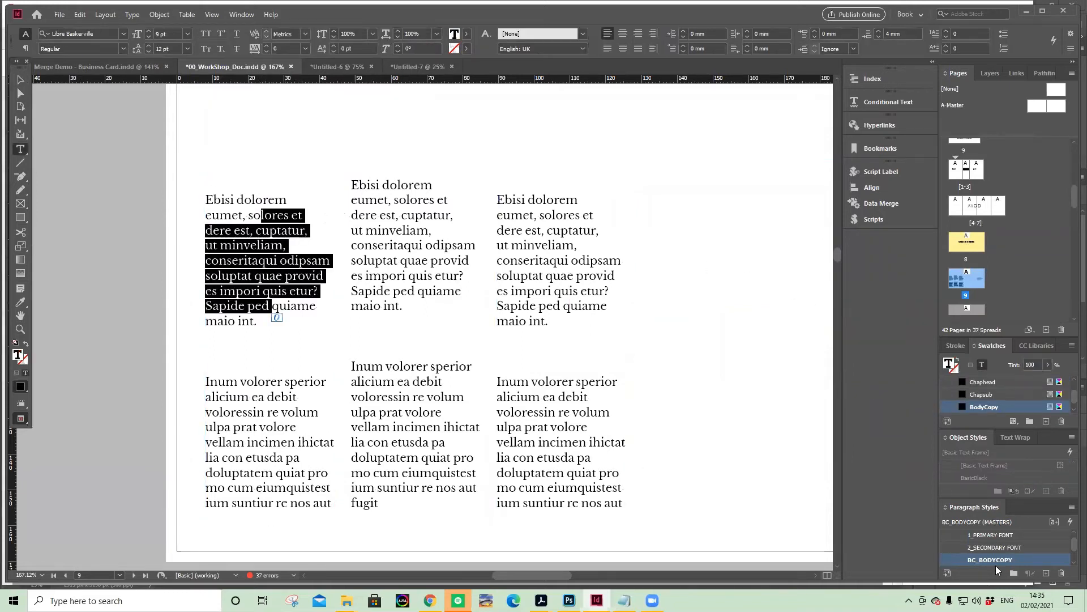
pyautogui.click(219, 260)
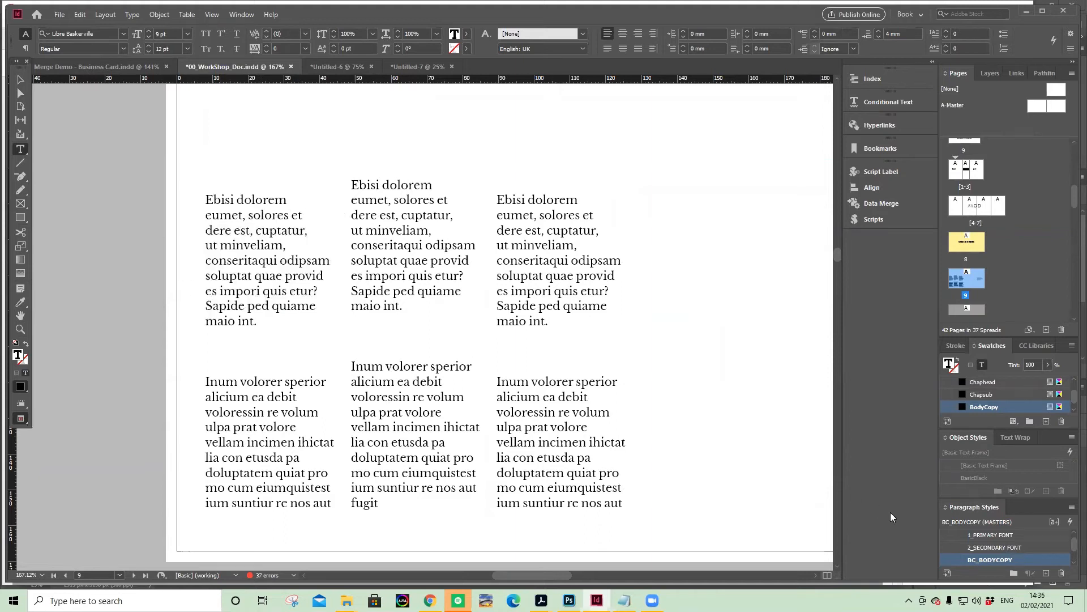
pyautogui.doubleClick(1034, 558)
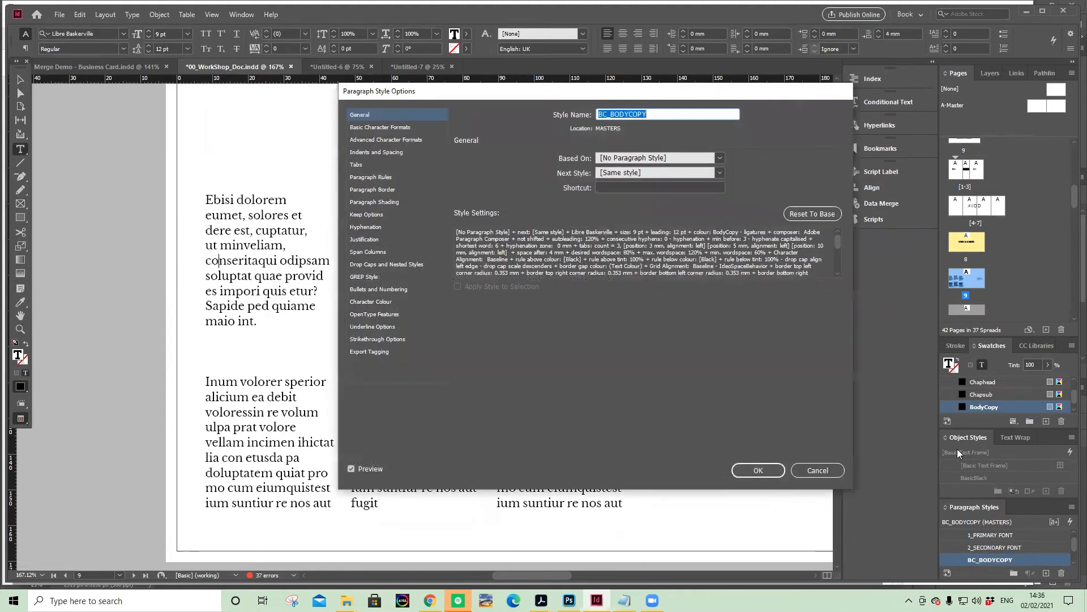
pyautogui.click(389, 153)
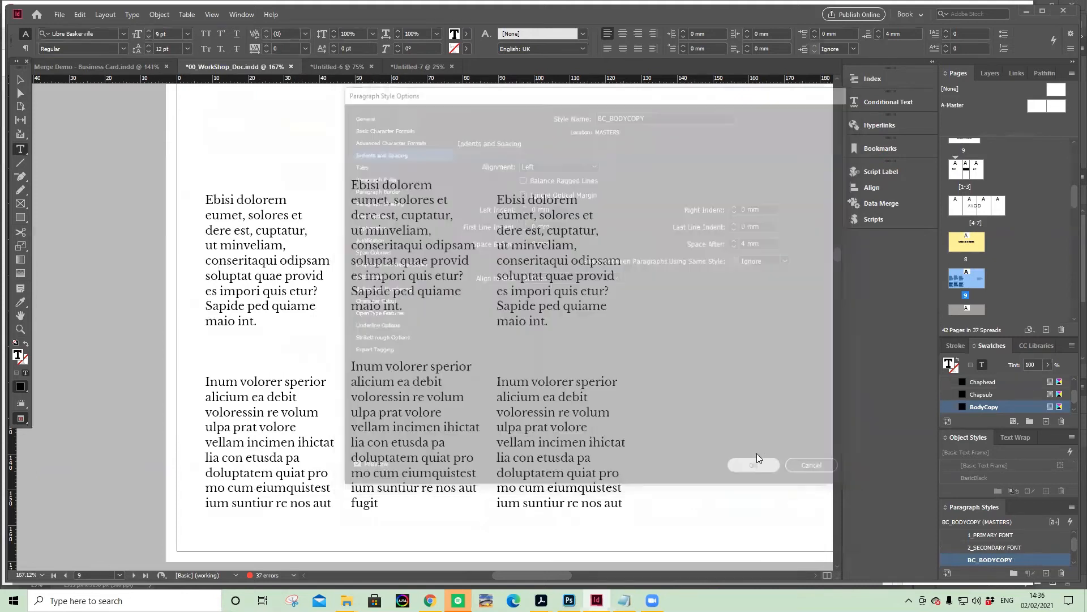
pyautogui.click(759, 470)
pyautogui.press('Escape')
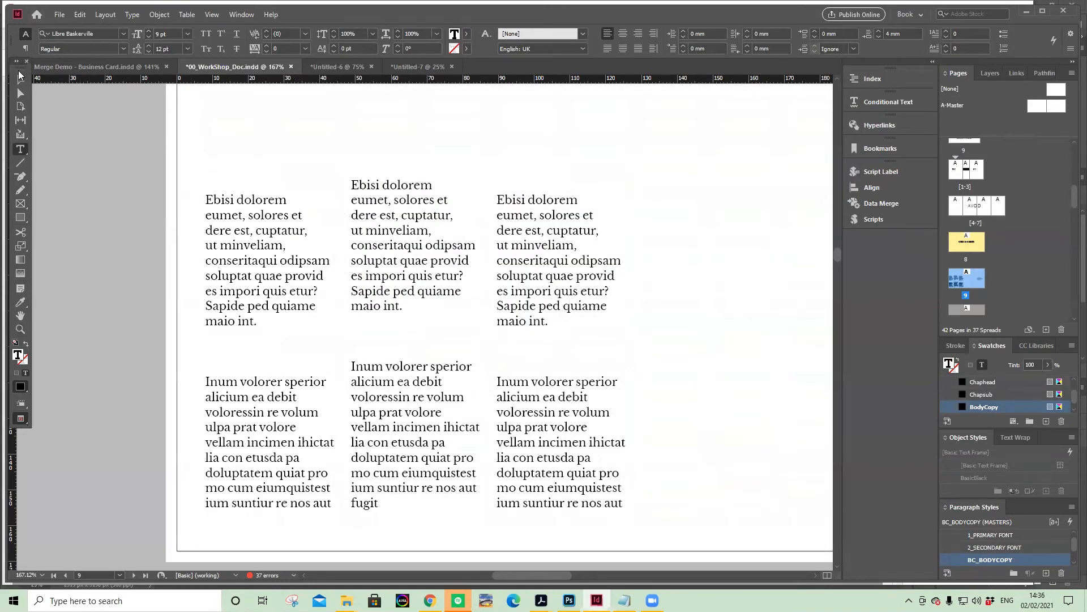
# Return to normal view and move the third and second text frames up to about Y 84 mm and Y 97 mm.
pyautogui.click(97, 243)
pyautogui.press('w')
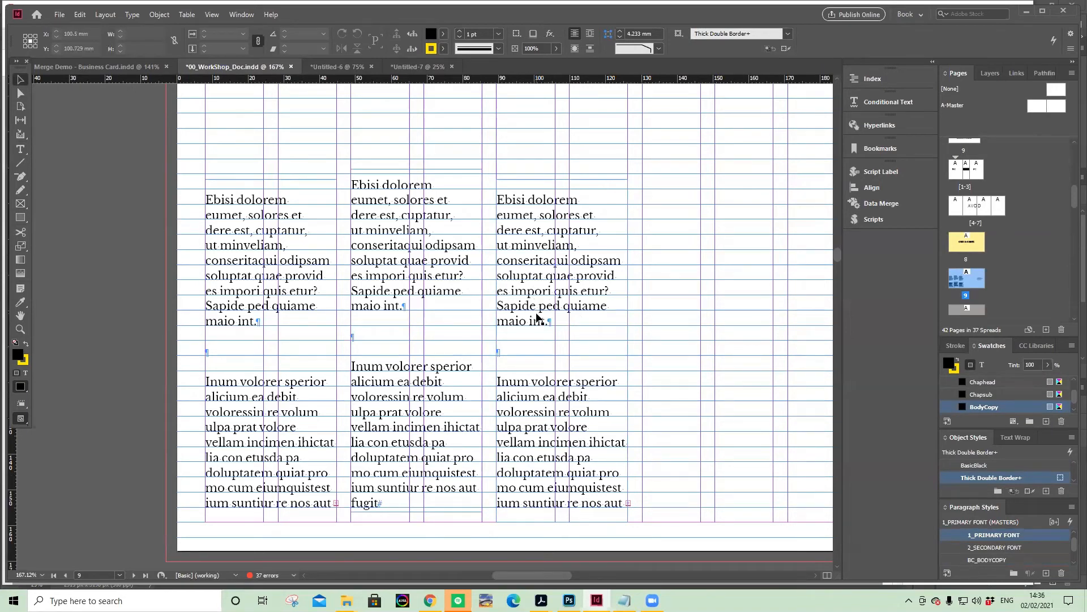
pyautogui.moveTo(537, 293); pyautogui.dragTo(528, 207)
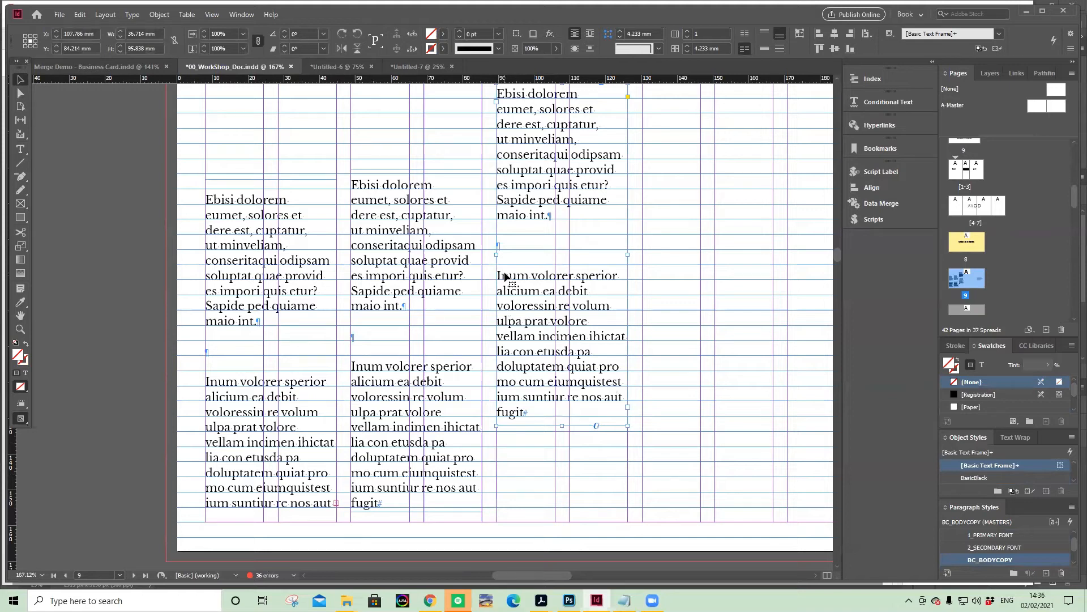
pyautogui.moveTo(386, 217); pyautogui.dragTo(388, 179)
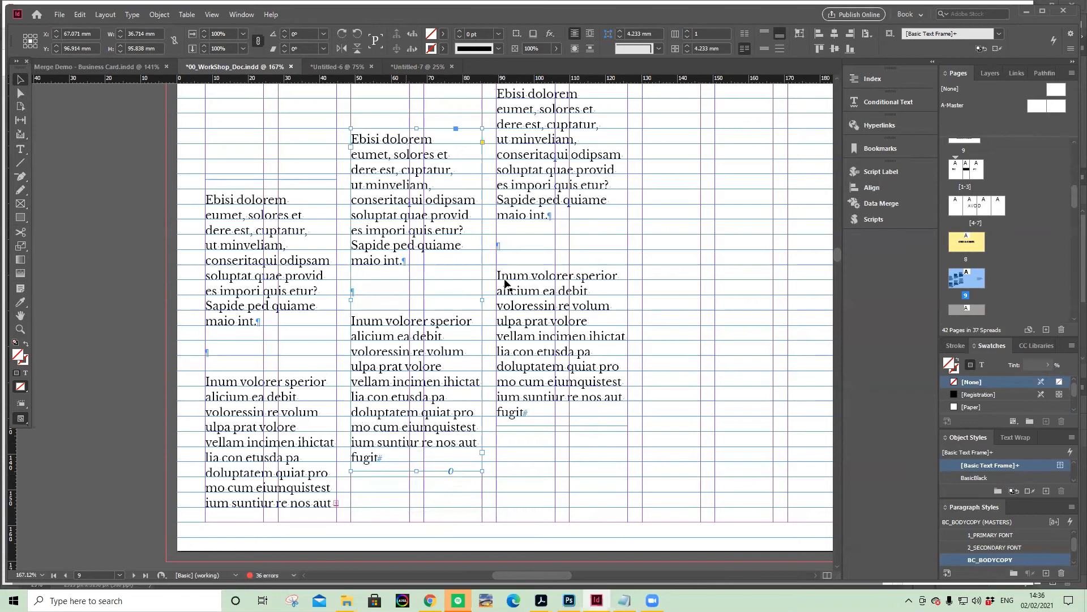
# Set Align to Grid to None in the Indents and Spacing options of the BC_BODYCOPY paragraph style.
pyautogui.doubleClick(1029, 559)
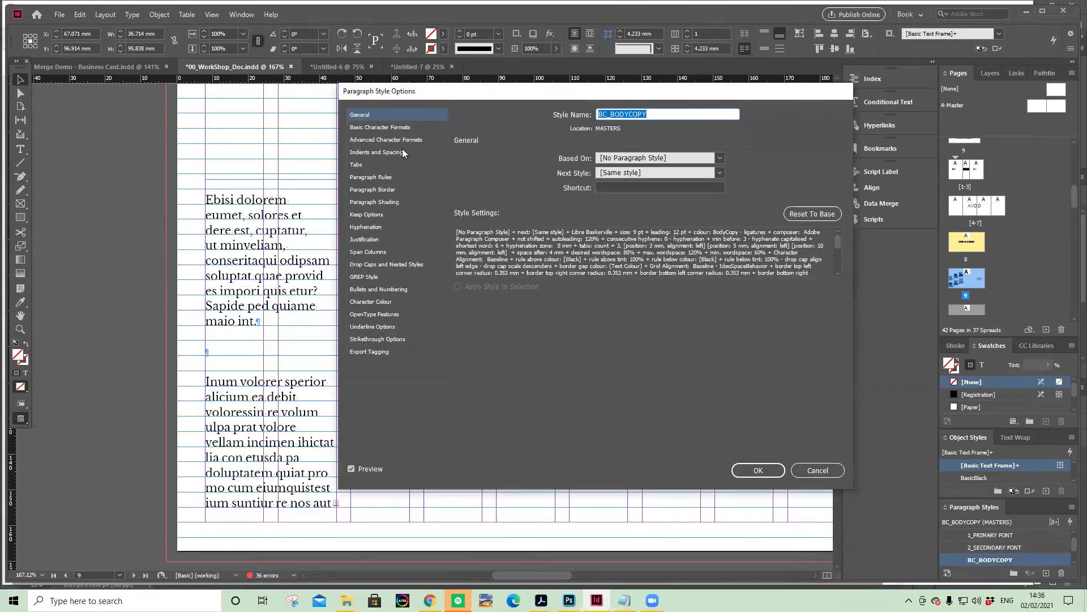
pyautogui.click(397, 152)
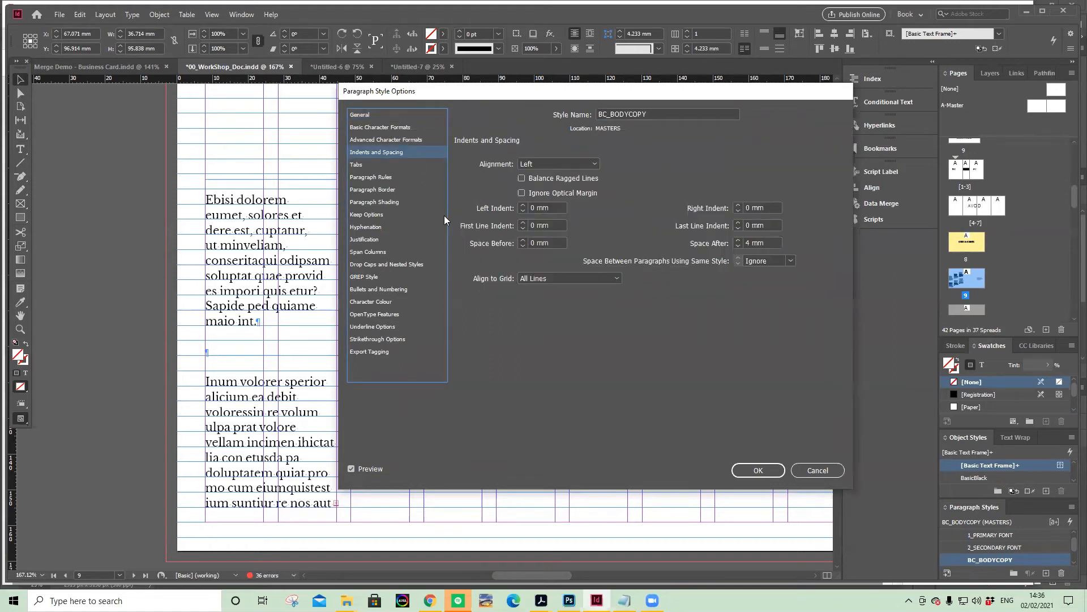
pyautogui.click(555, 278)
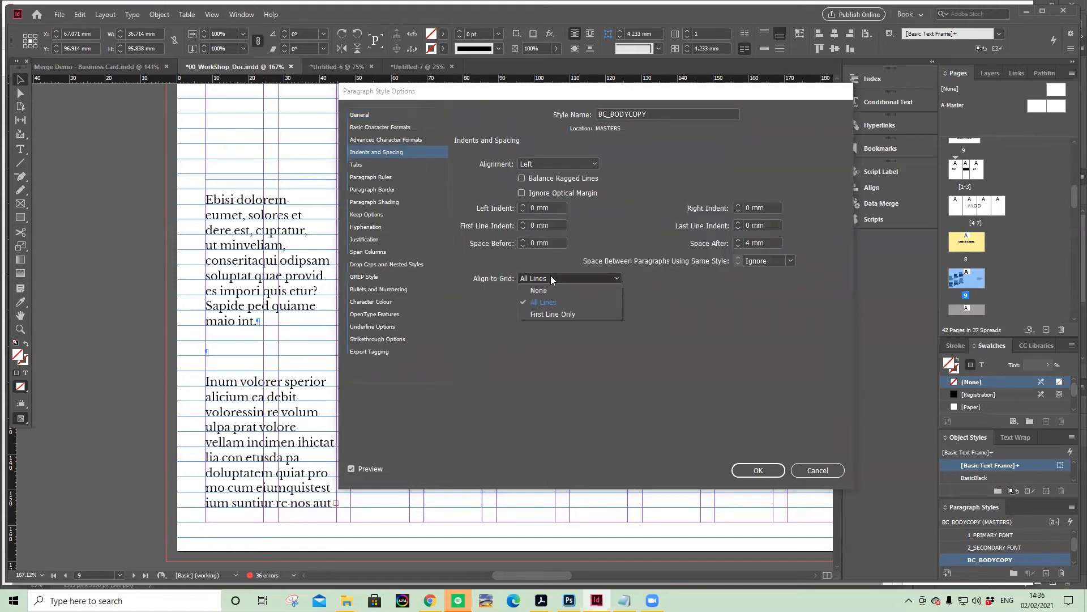
pyautogui.click(544, 290)
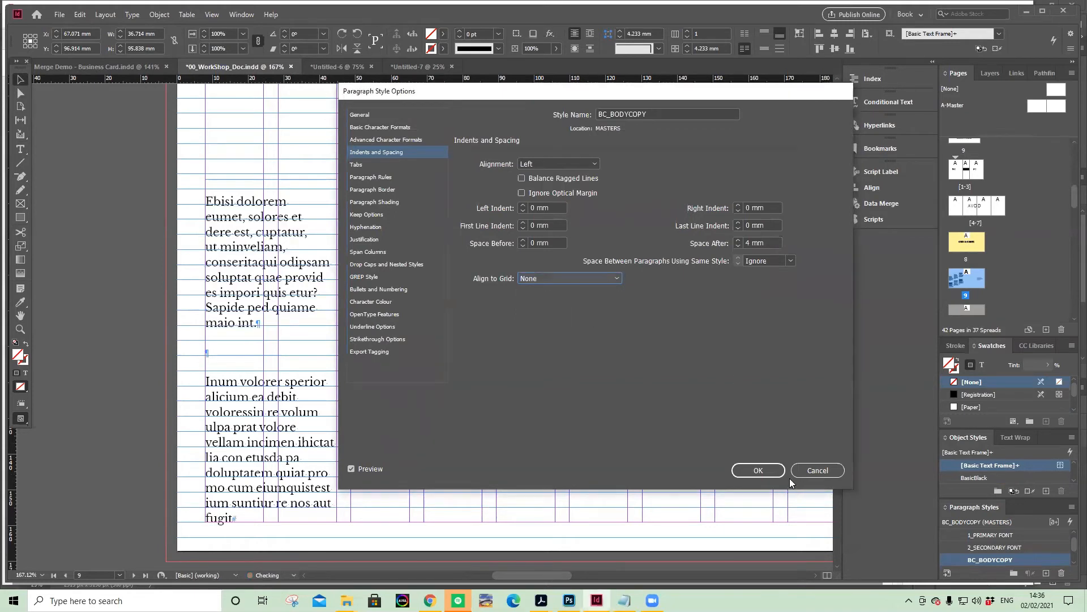
pyautogui.click(780, 470)
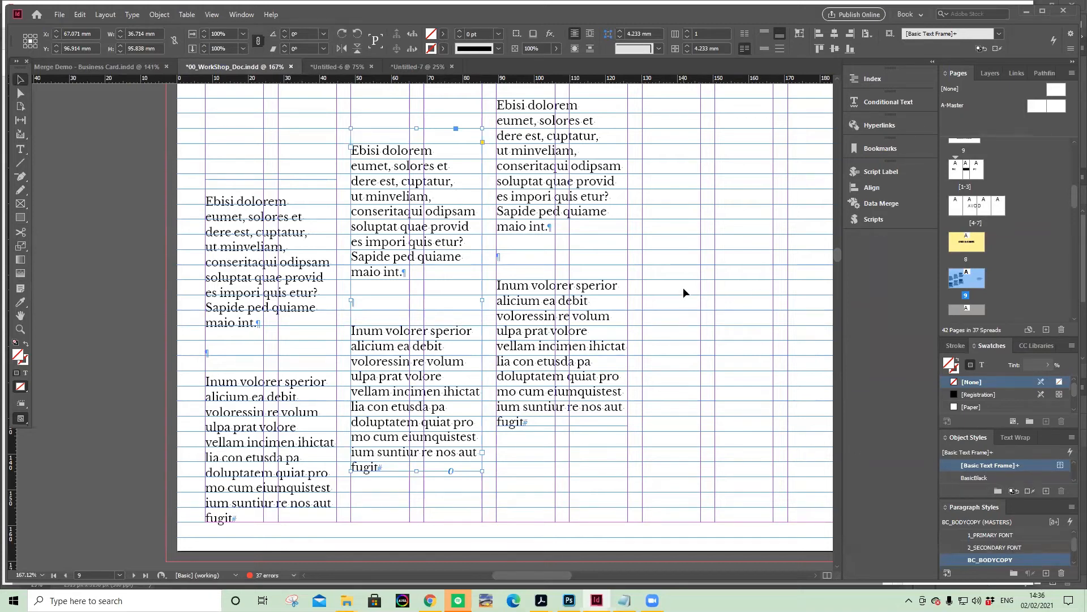
# Set Align to Grid back to All Lines in the BC_BODYCOPY paragraph style, with the whole page in view.
pyautogui.hotkey('ctrl', '-')
pyautogui.hotkey('ctrl', '-')
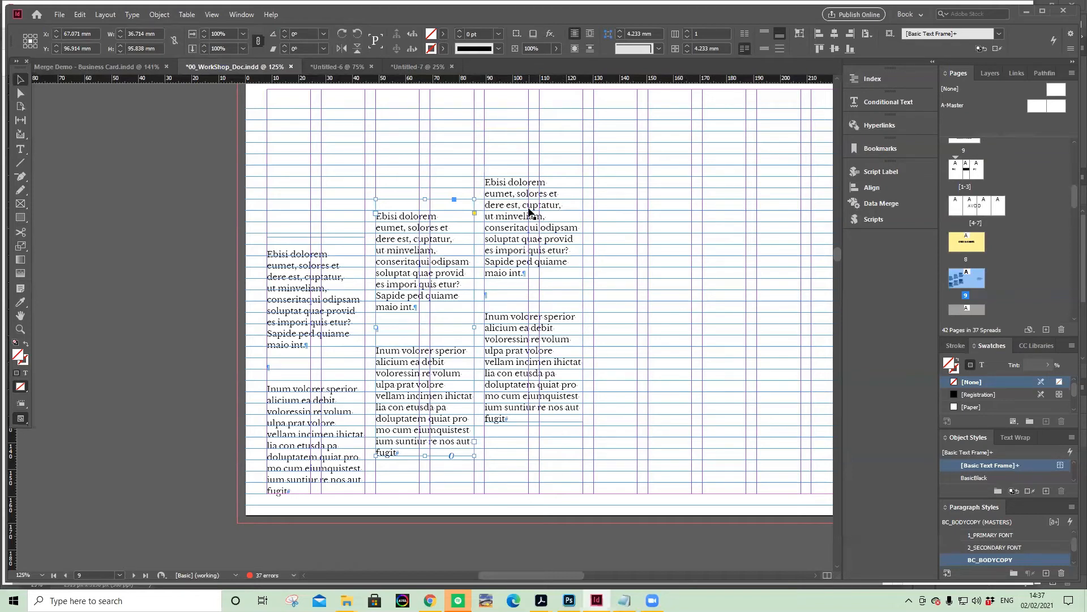
pyautogui.hotkey('ctrl', '-')
pyautogui.hotkey('ctrl', '-')
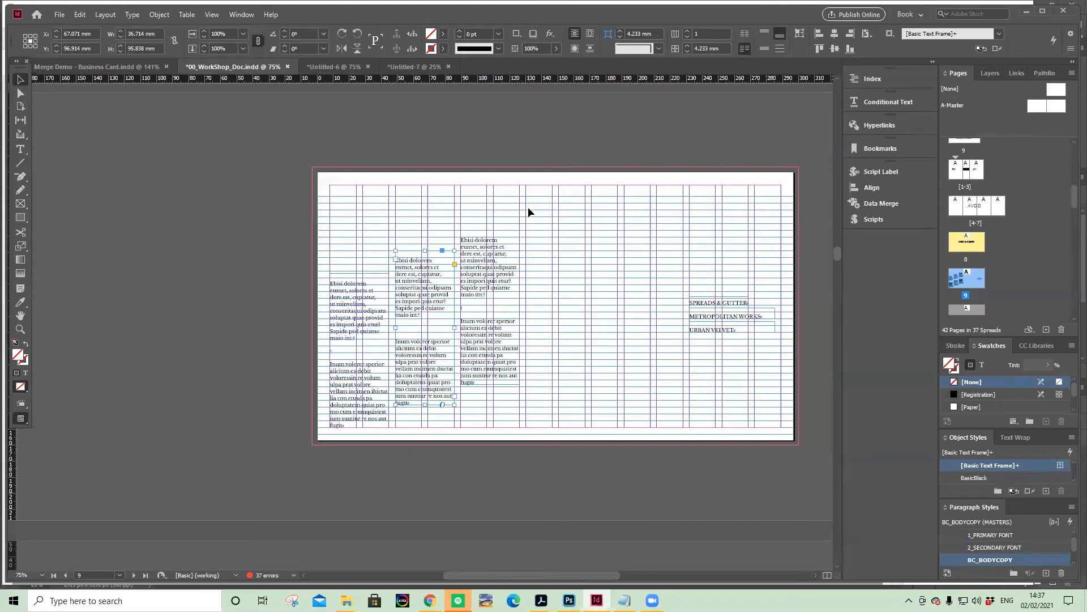
pyautogui.doubleClick(1033, 559)
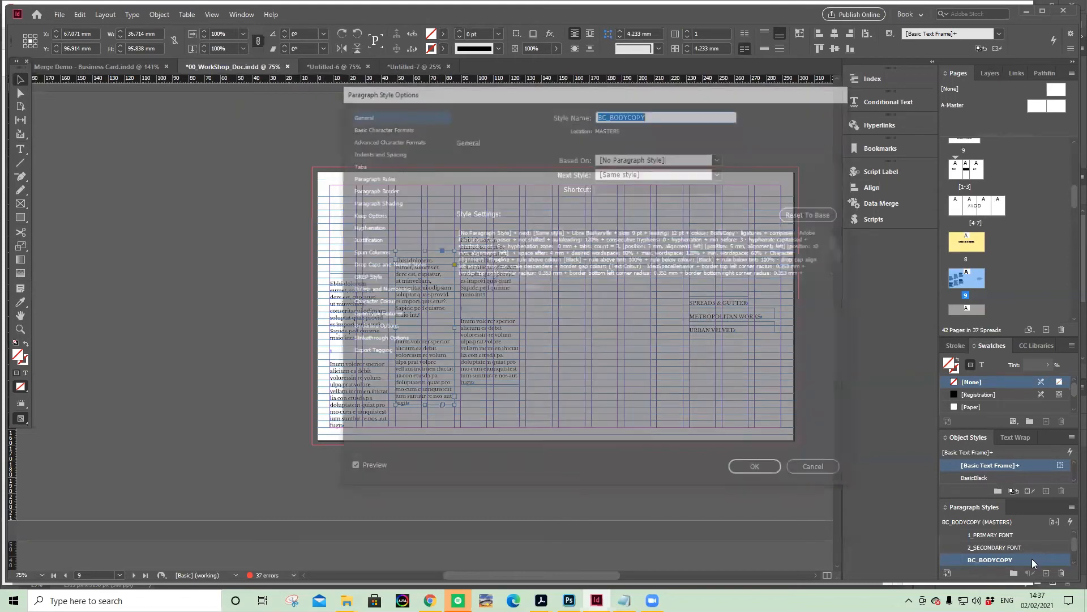
pyautogui.click(396, 151)
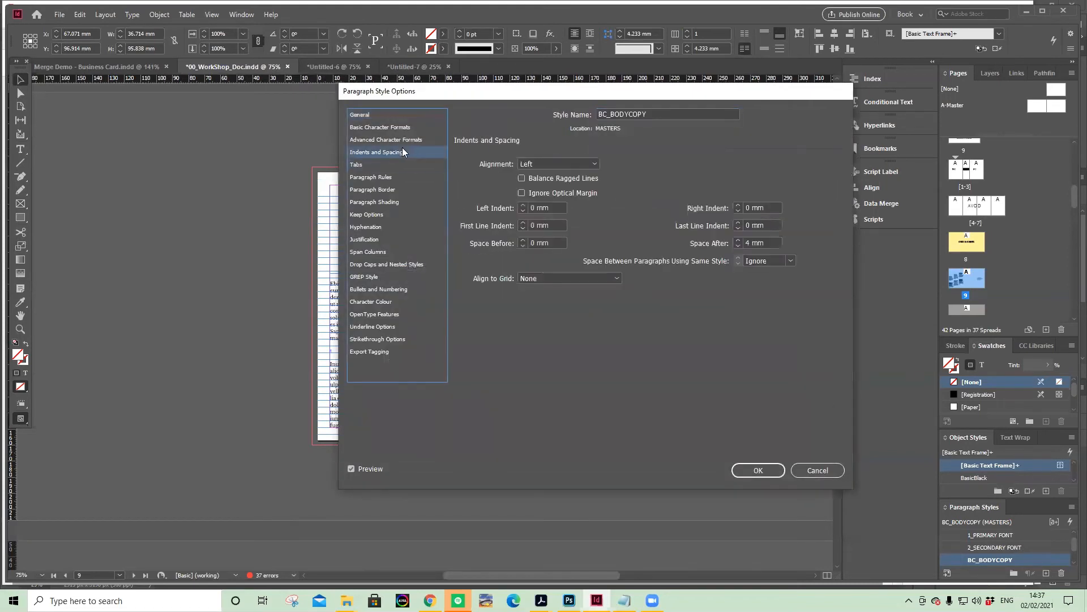
pyautogui.click(566, 279)
pyautogui.click(540, 303)
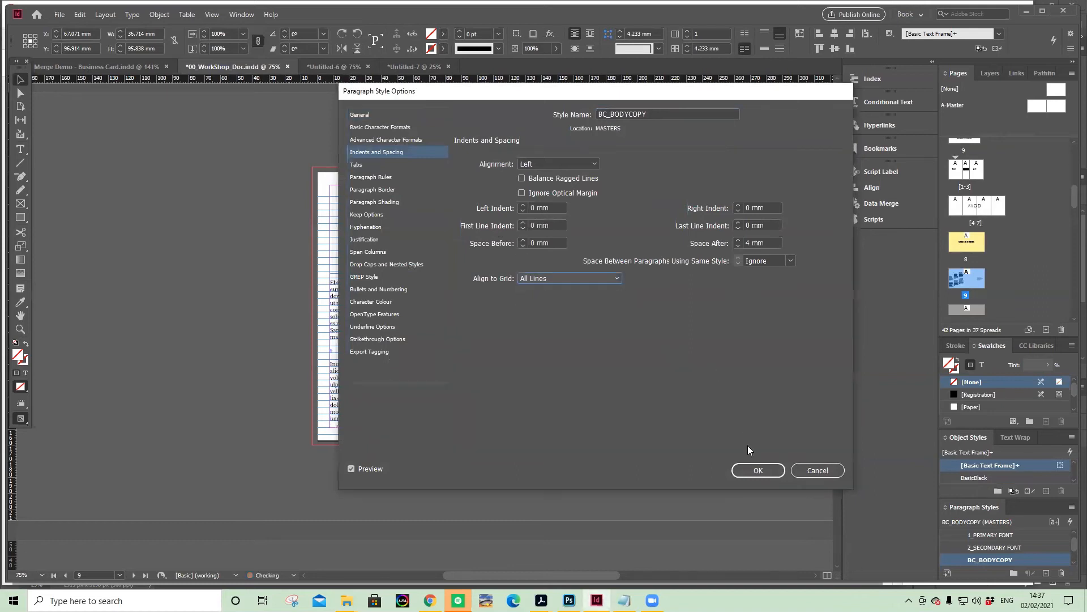
pyautogui.click(759, 470)
# Move the second text frame further up and the third across to about X 146.5 mm, Y 104 mm, and deselect it.
pyautogui.moveTo(405, 280); pyautogui.dragTo(412, 233)
pyautogui.click(323, 273)
pyautogui.click(487, 251)
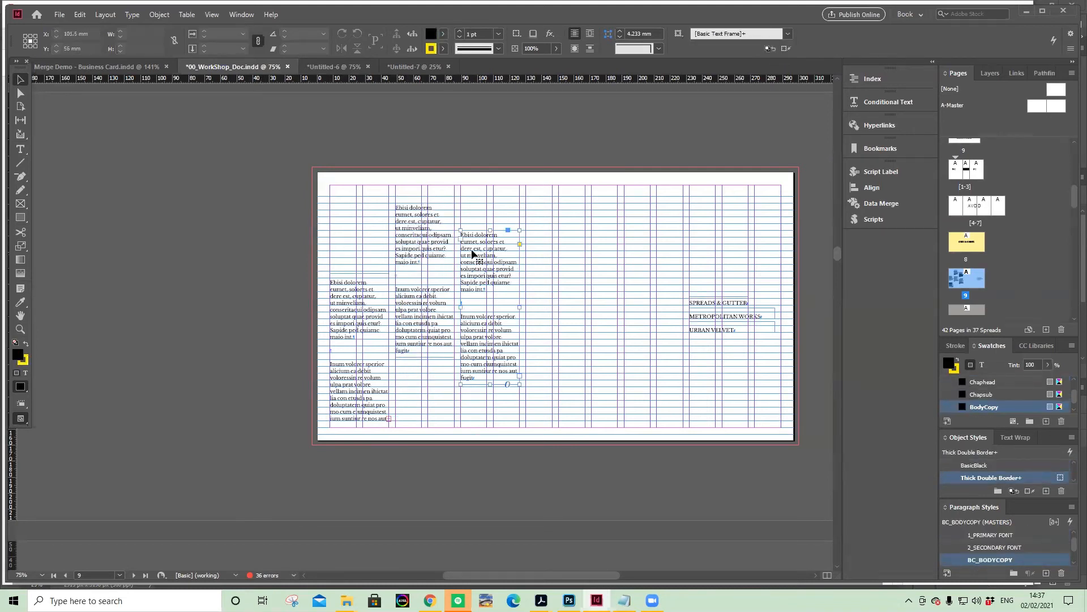
pyautogui.moveTo(490, 279)
pyautogui.mouseDown()
pyautogui.moveTo(563, 304)
pyautogui.moveTo(556, 312)
pyautogui.mouseUp()
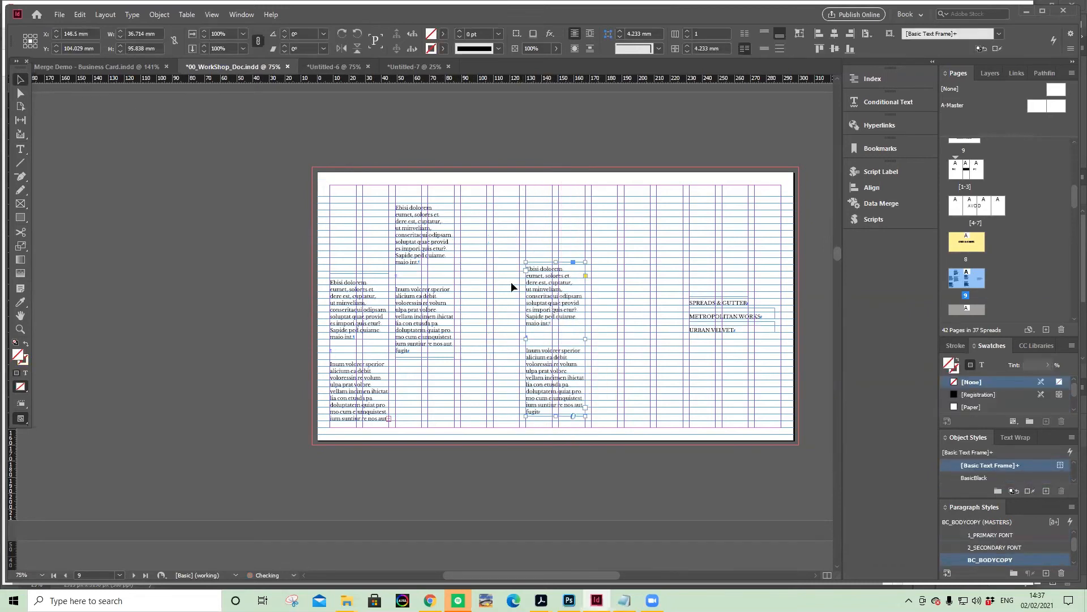
pyautogui.click(265, 243)
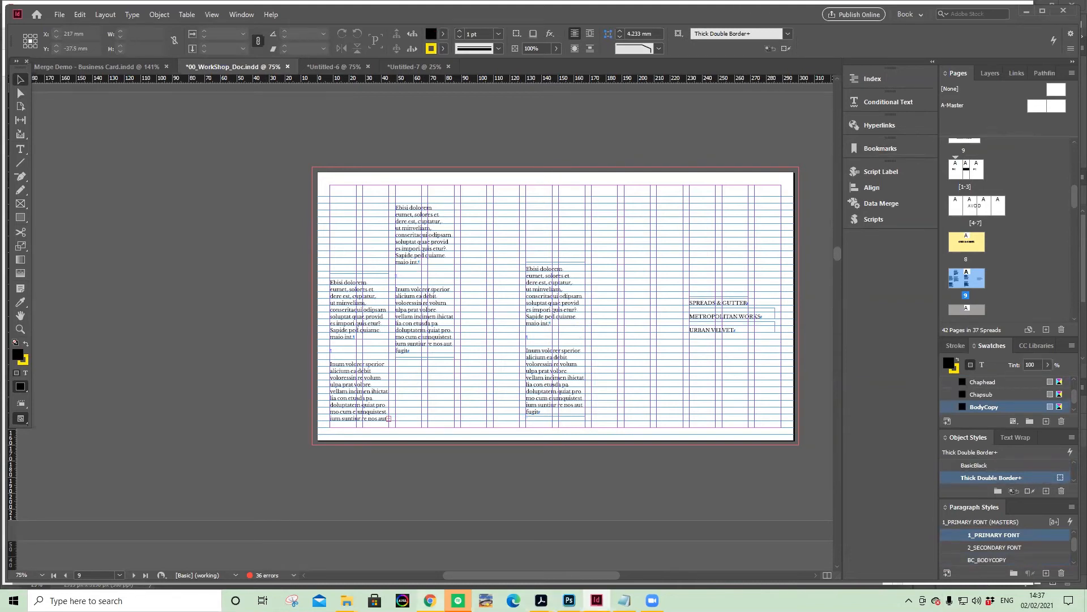
# Switch to Acrobat with UV_Guidelines.pdf and go back through the letterhead and format pages to the A4 Grid on page 26.
pyautogui.moveTo(543, 599)
pyautogui.click(541, 601)
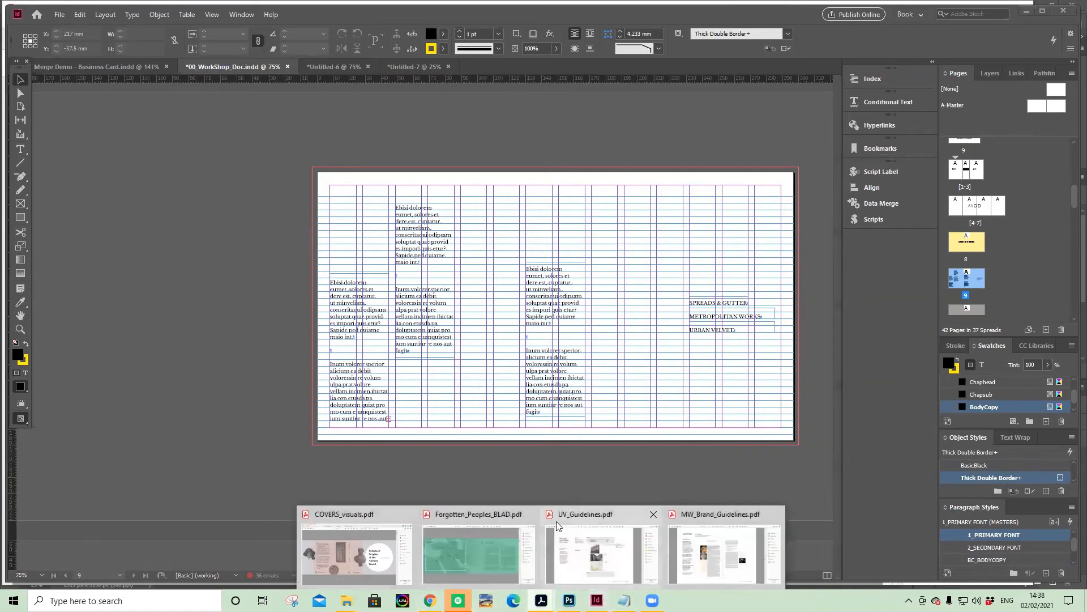
pyautogui.click(637, 548)
pyautogui.scroll(-1, 773, 257)
pyautogui.scroll(4, 773, 257)
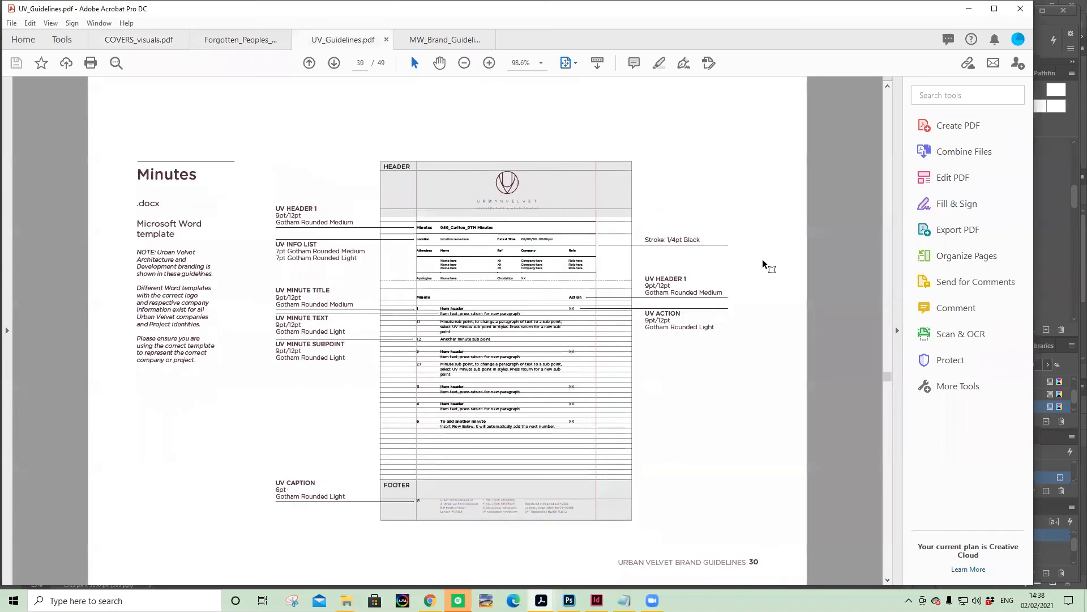
pyautogui.scroll(1, 765, 265)
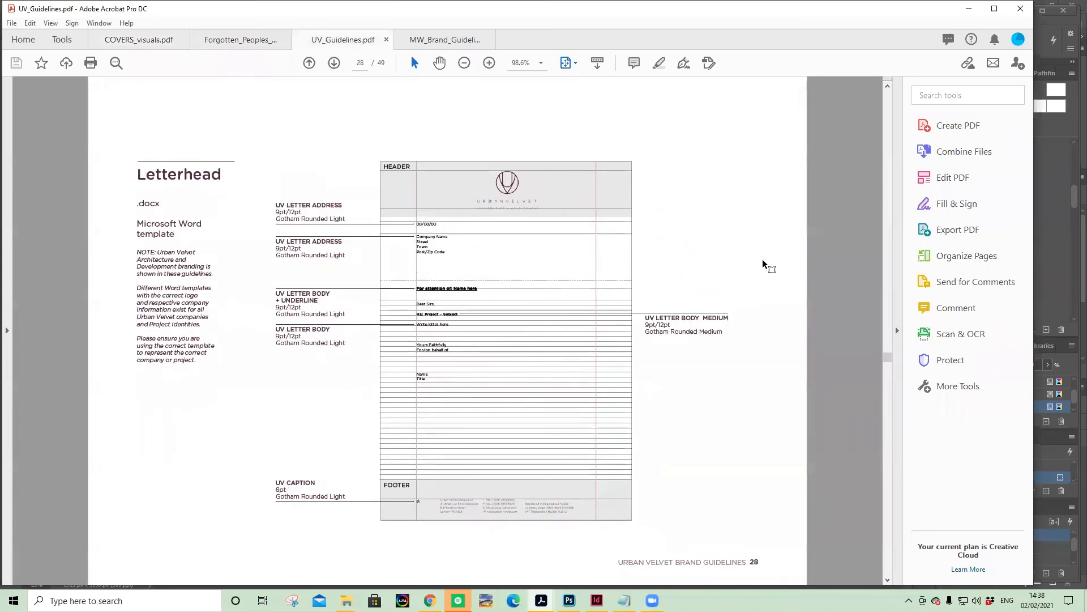
pyautogui.scroll(3, 766, 264)
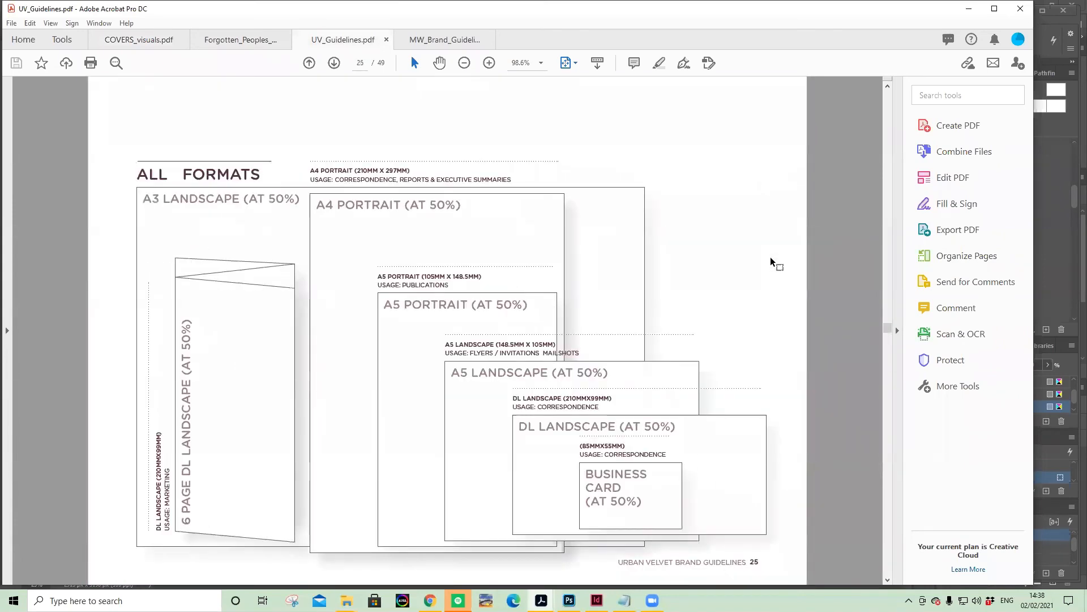
pyautogui.scroll(-1, 770, 261)
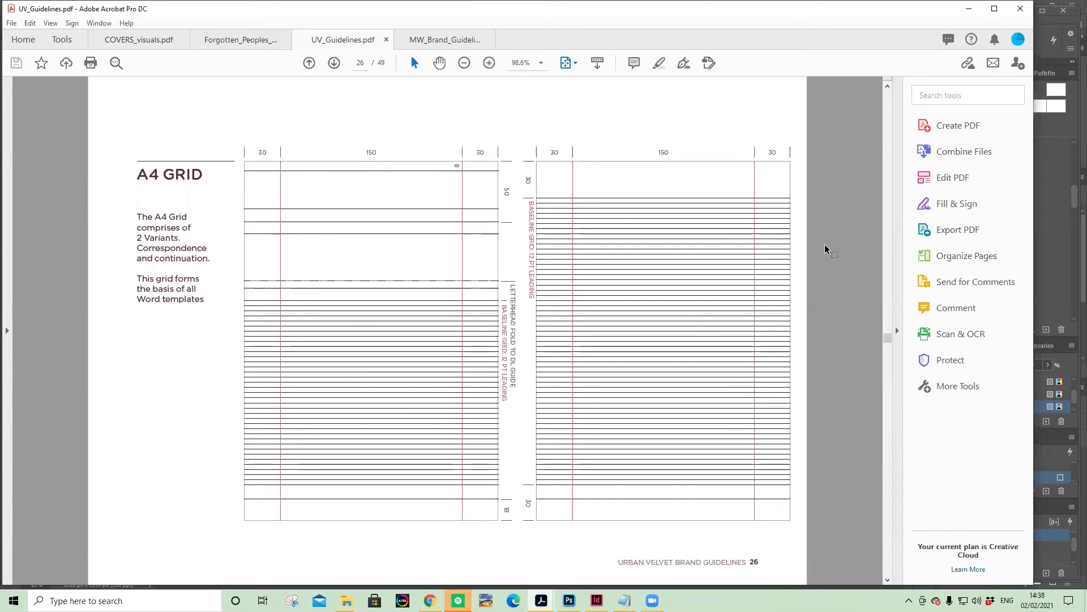
# Show the cover page of the Urban Velvet guidelines, then return to the A4 Grid on page 26.
pyautogui.click(888, 338)
pyautogui.moveTo(897, 54); pyautogui.dragTo(890, 79)
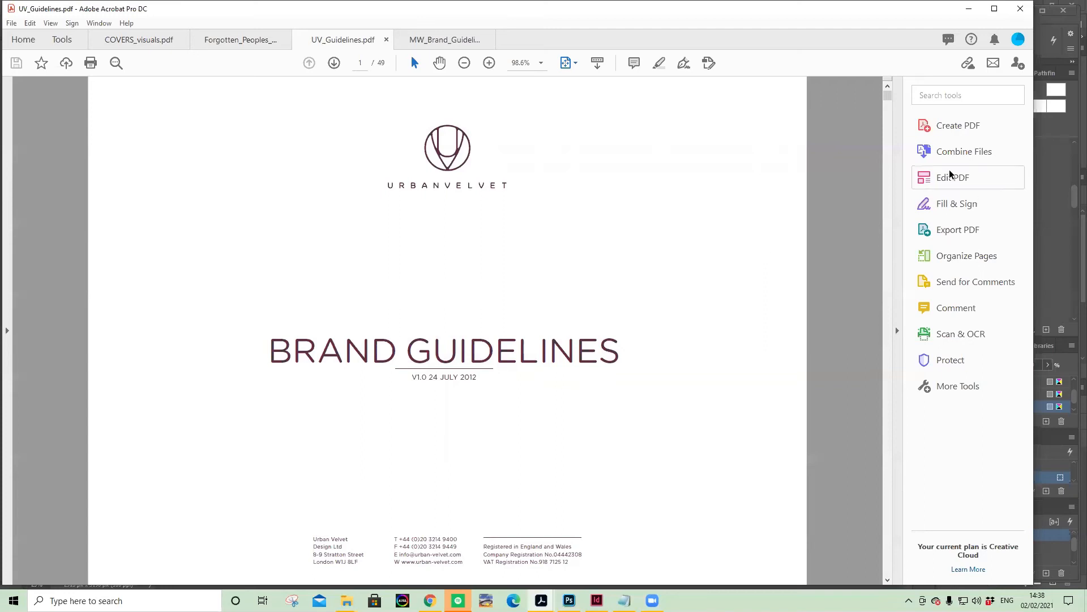
pyautogui.moveTo(888, 96); pyautogui.dragTo(889, 97)
pyautogui.click(888, 96)
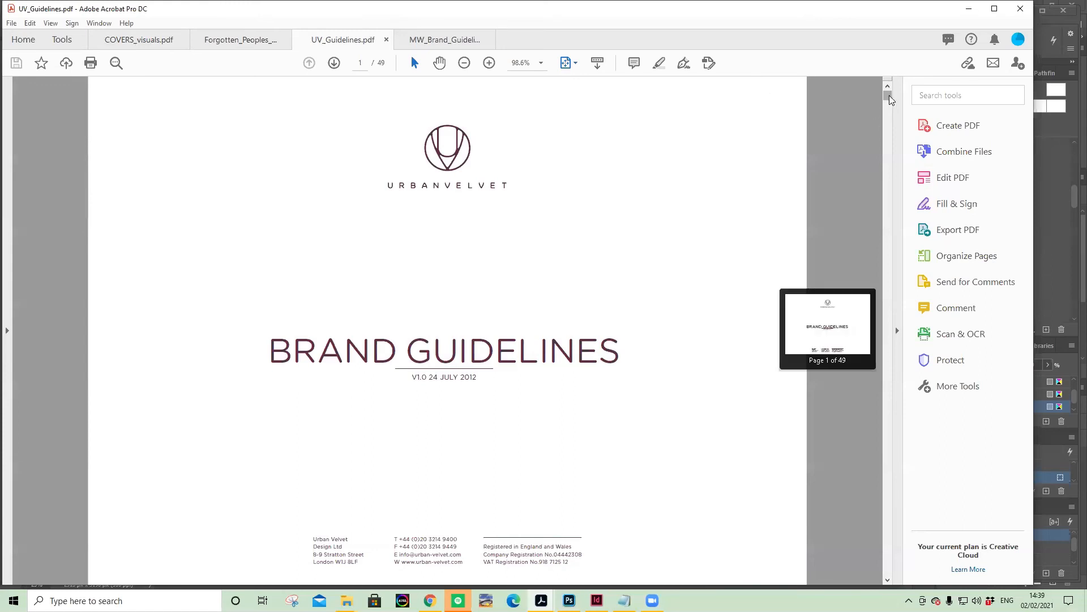
pyautogui.moveTo(888, 98); pyautogui.dragTo(876, 345)
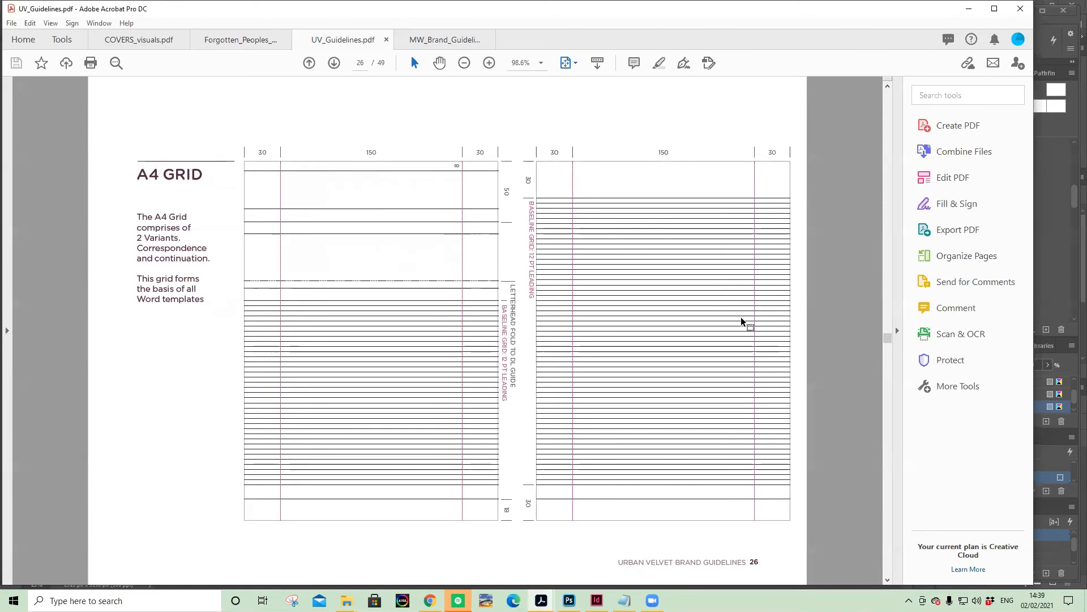
# Examine how the grid is applied in the Urban Velvet templates, from Letterhead through Agenda and Report to Property Fact Sheet: Detail.
pyautogui.scroll(-2, 741, 317)
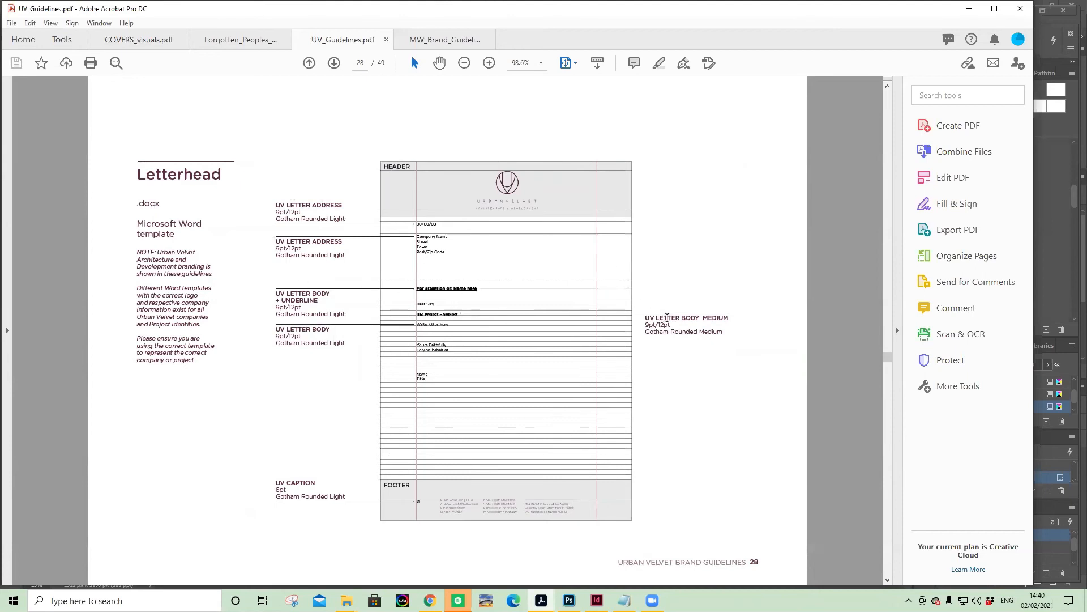
pyautogui.scroll(-4, 668, 323)
pyautogui.scroll(1, 673, 328)
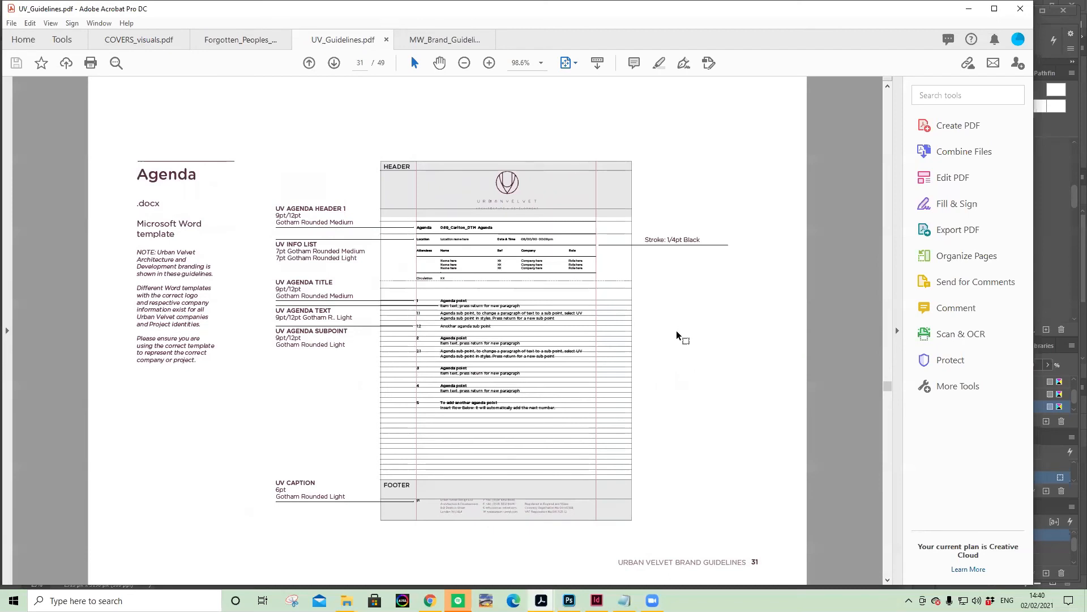
pyautogui.scroll(-2, 677, 331)
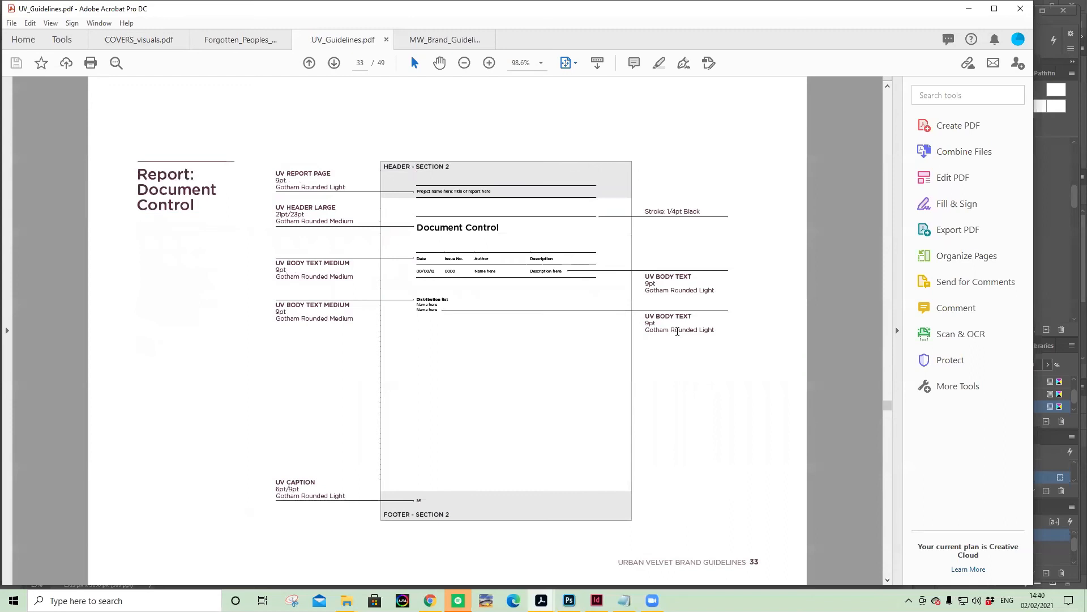
pyautogui.scroll(-2, 677, 331)
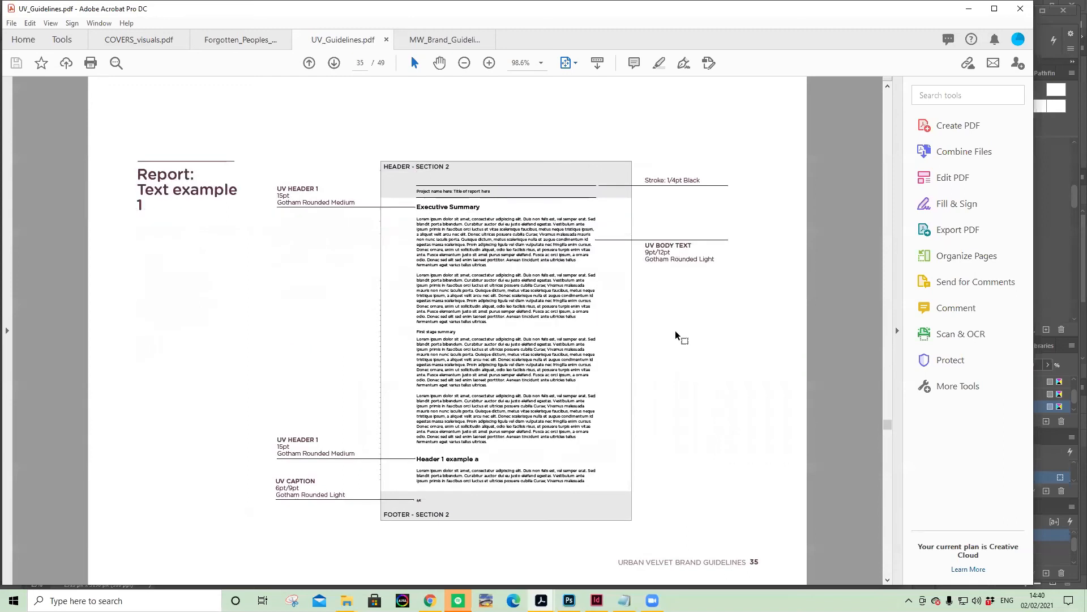
pyautogui.scroll(-3, 675, 331)
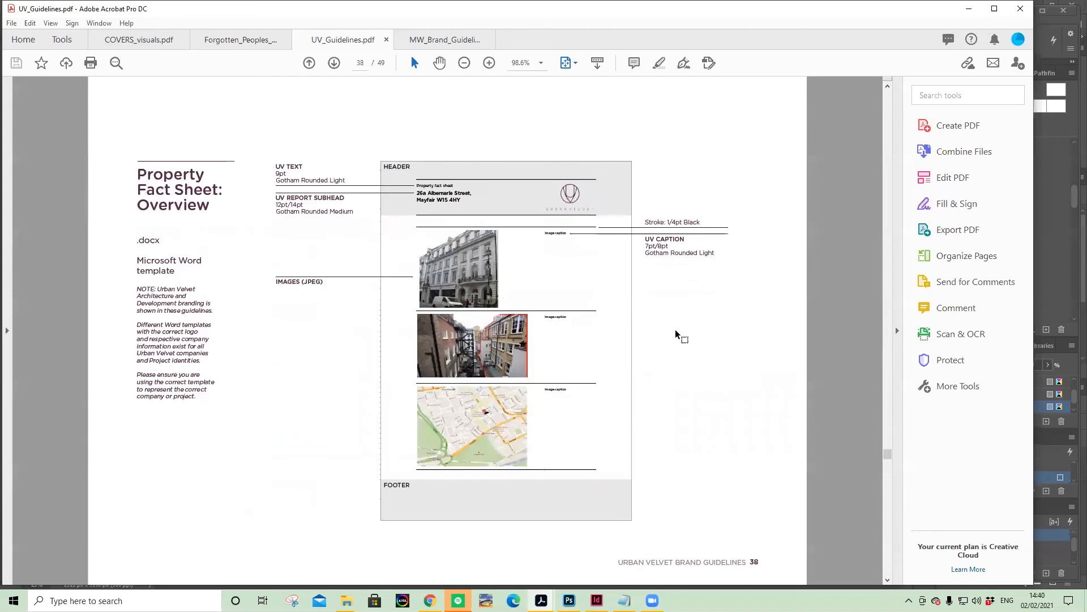
pyautogui.scroll(-1, 682, 327)
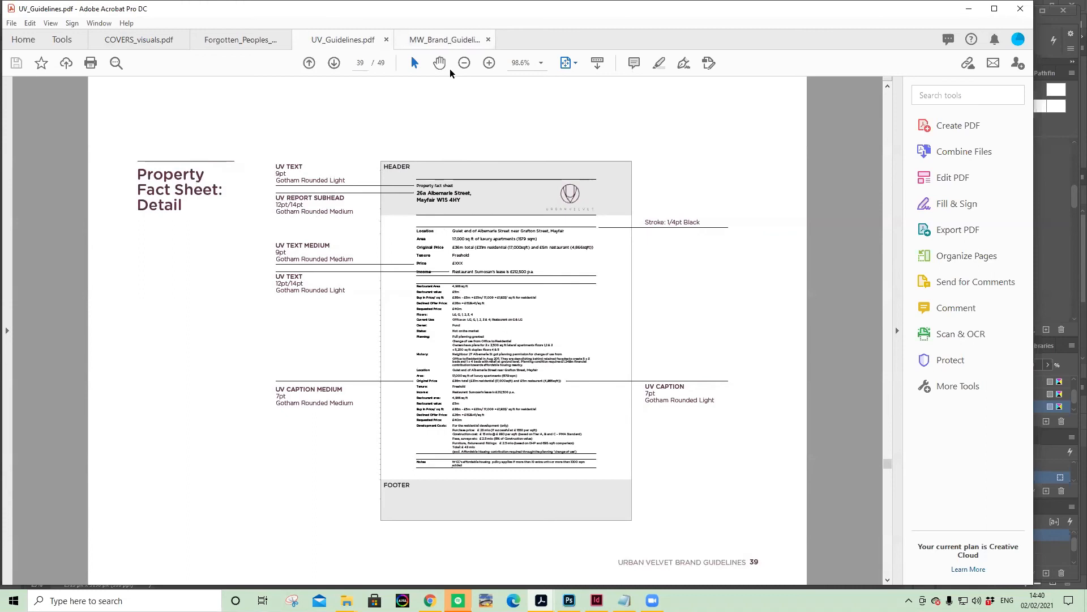
# Switch to MW_Brand_Guidelines.pdf and go back to its A4 Grid on page 25, comparing it with the letterhead page.
pyautogui.click(445, 40)
pyautogui.scroll(2, 566, 408)
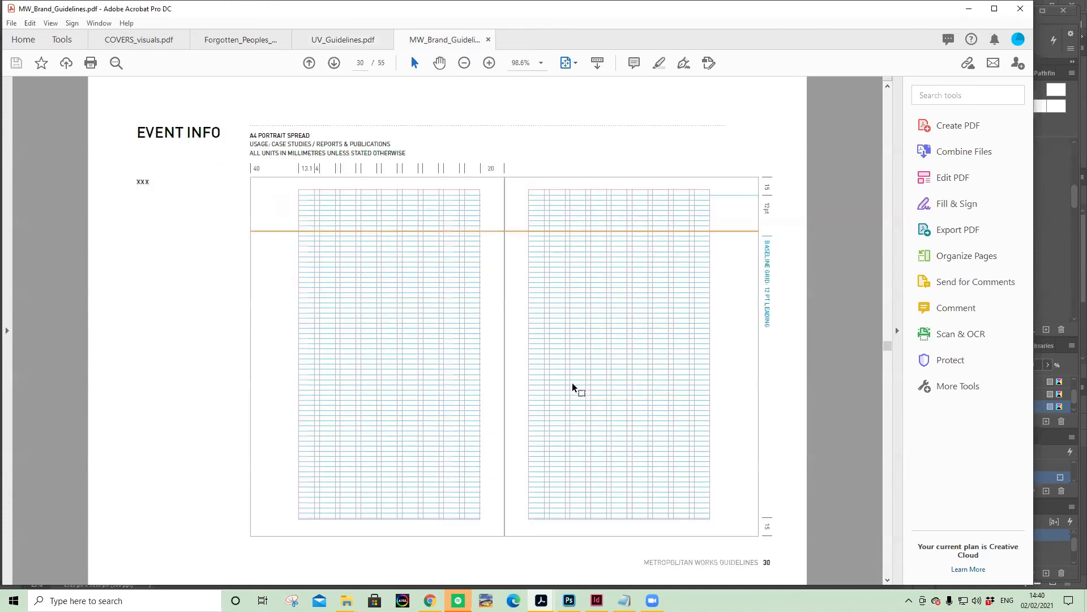
pyautogui.scroll(2, 570, 385)
pyautogui.scroll(3, 570, 385)
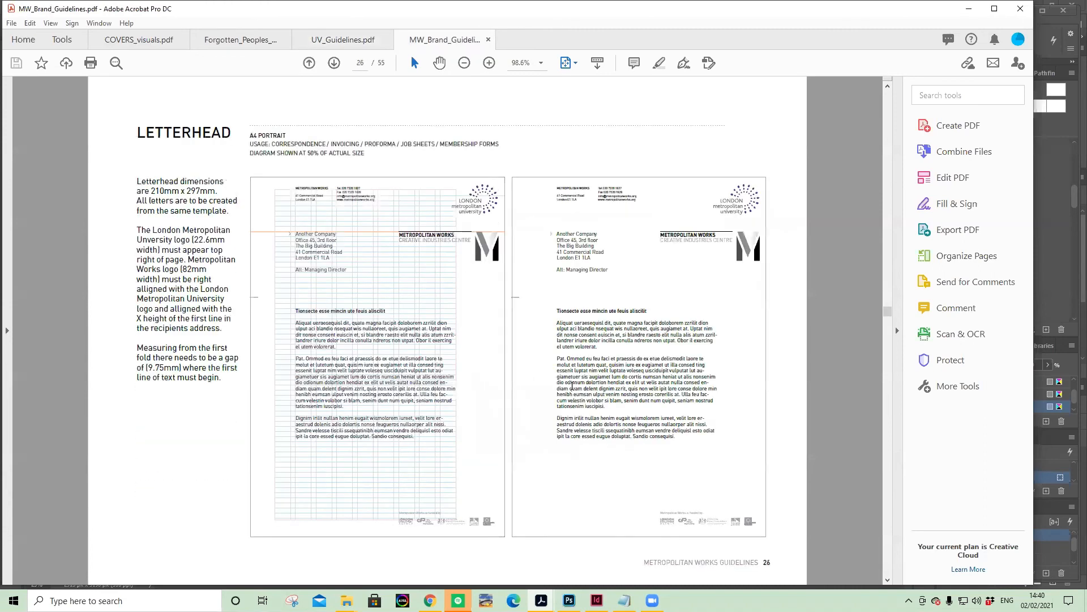
pyautogui.scroll(-1, 574, 386)
pyautogui.scroll(1, 576, 392)
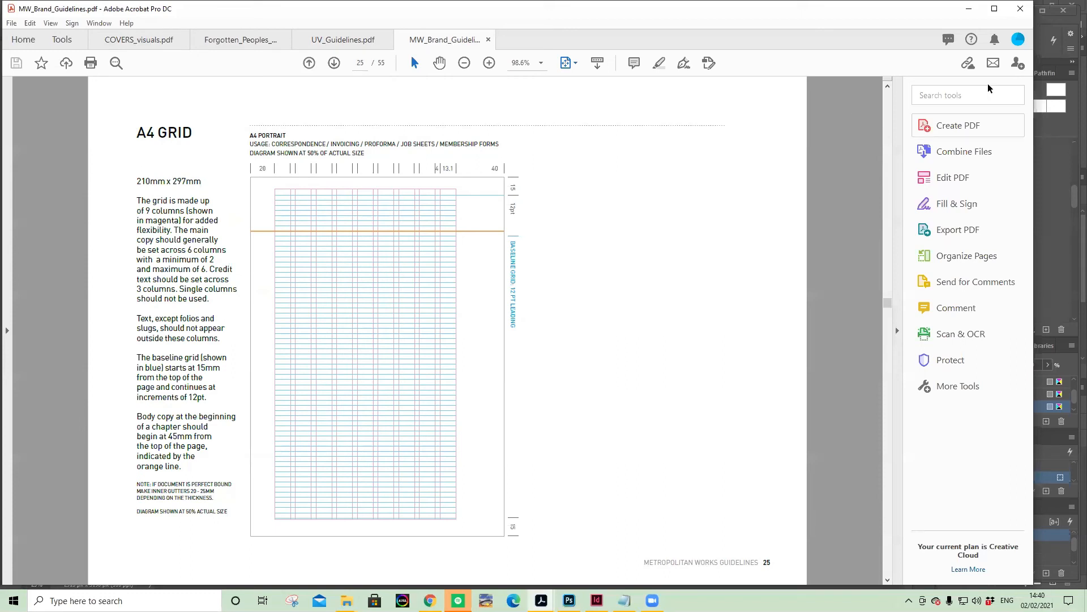
# Examine the Metropolitan Works grid applications from the Event Info and Case Study pages to the Mailer on page 36.
pyautogui.scroll(-4, 694, 341)
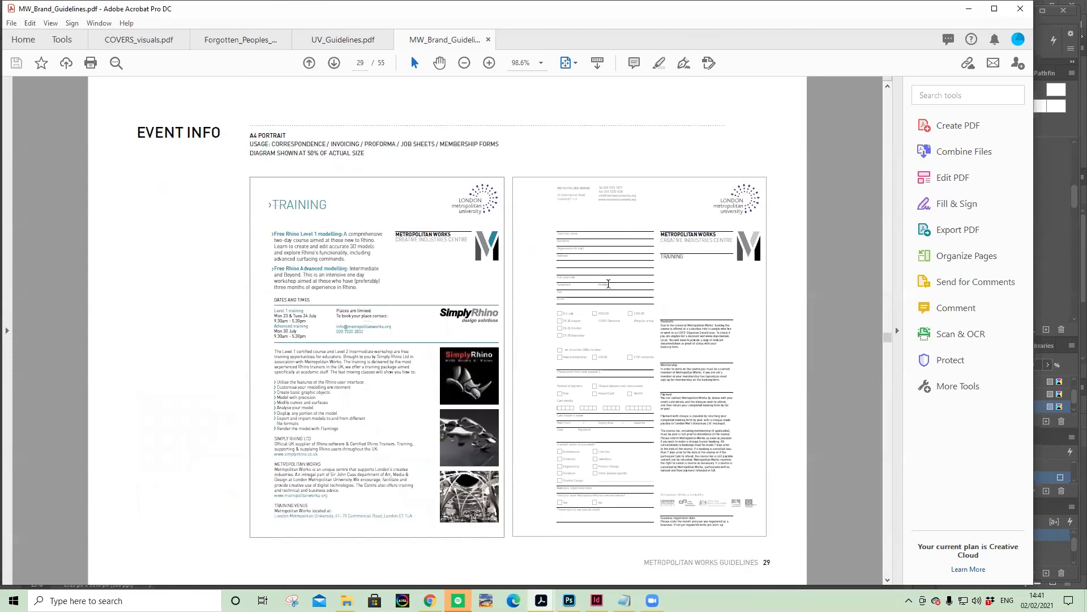
pyautogui.scroll(-2, 609, 283)
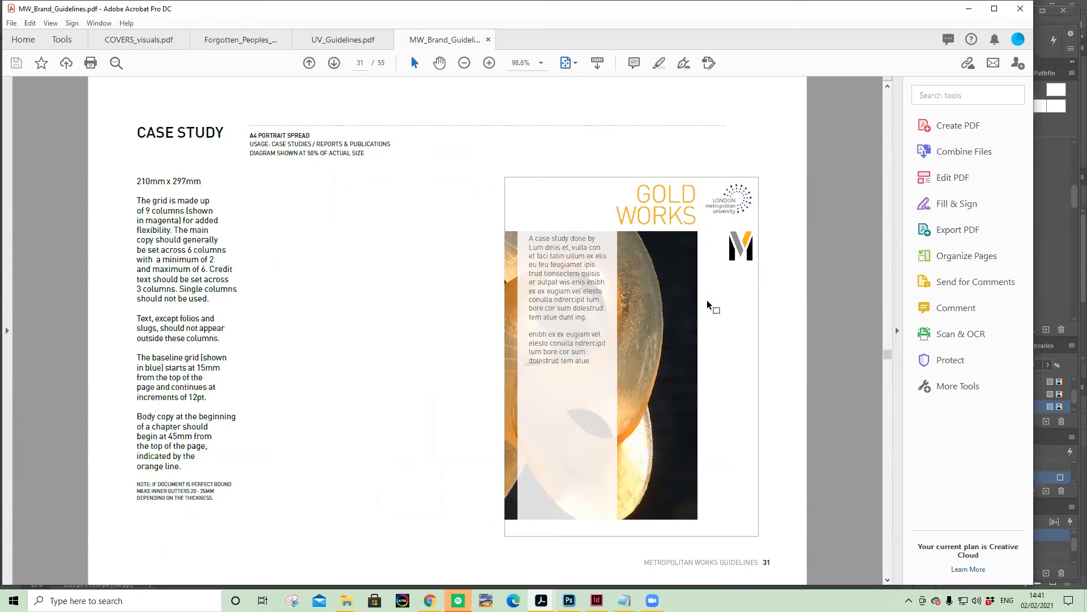
pyautogui.scroll(-1, 723, 287)
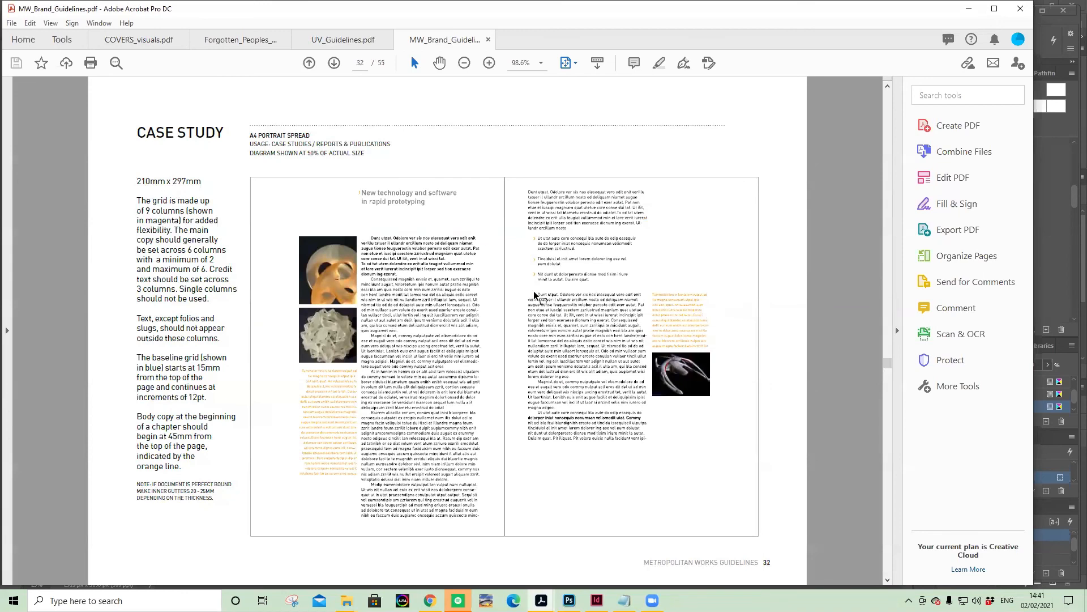
pyautogui.scroll(-1, 655, 280)
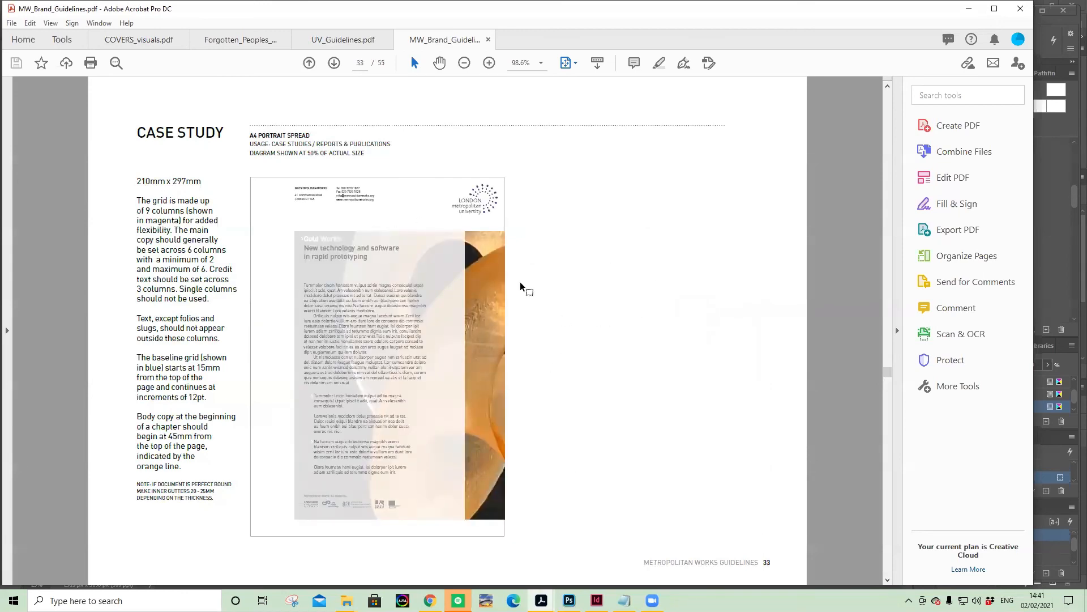
pyautogui.scroll(1, 310, 309)
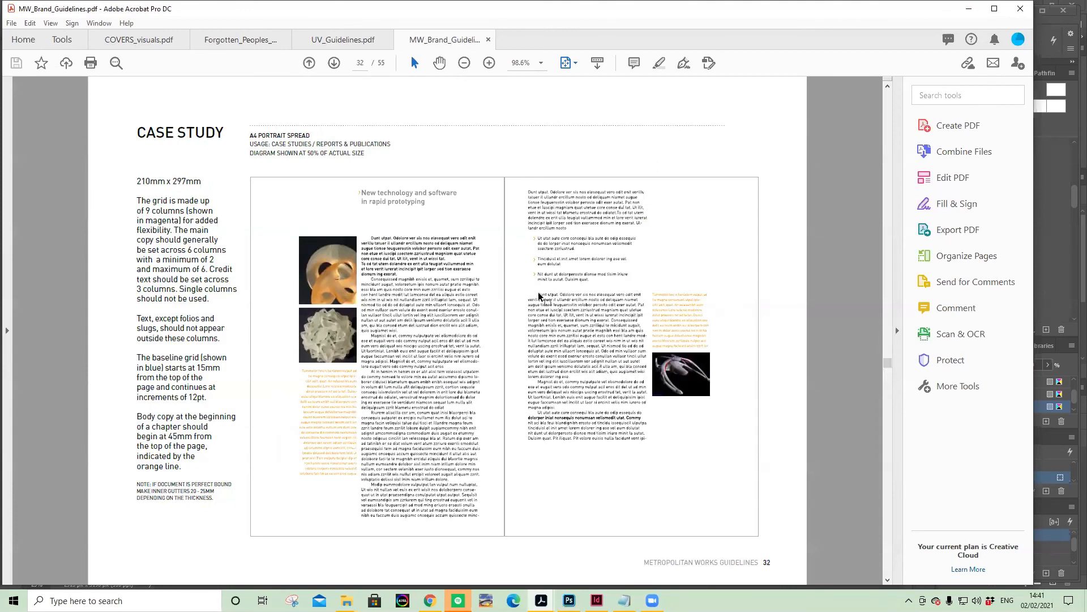
pyautogui.scroll(-1, 611, 281)
pyautogui.scroll(-1, 614, 288)
pyautogui.scroll(1, 614, 287)
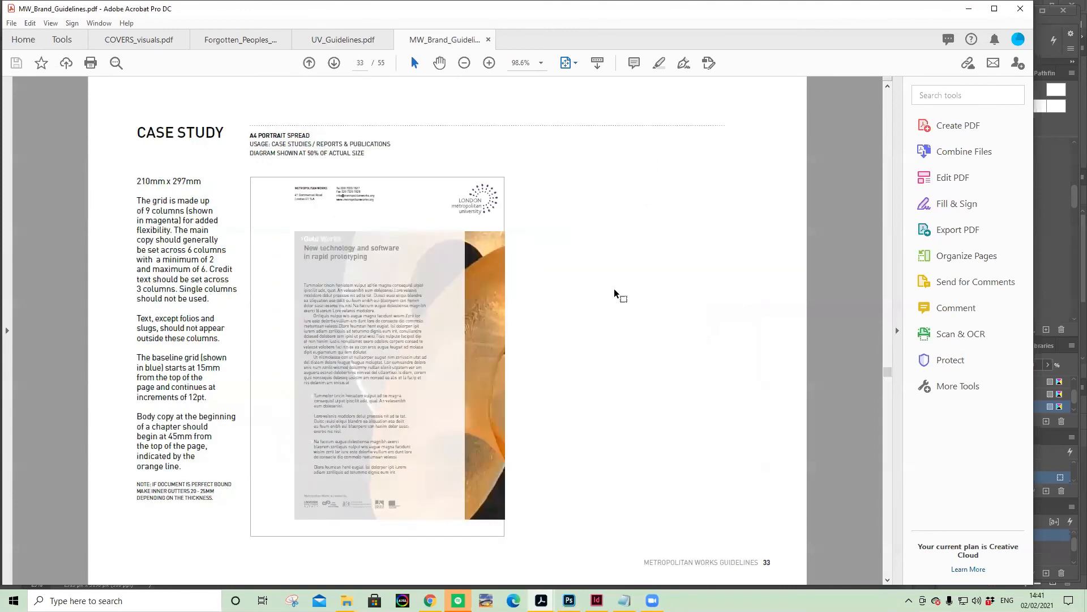
pyautogui.scroll(-3, 614, 287)
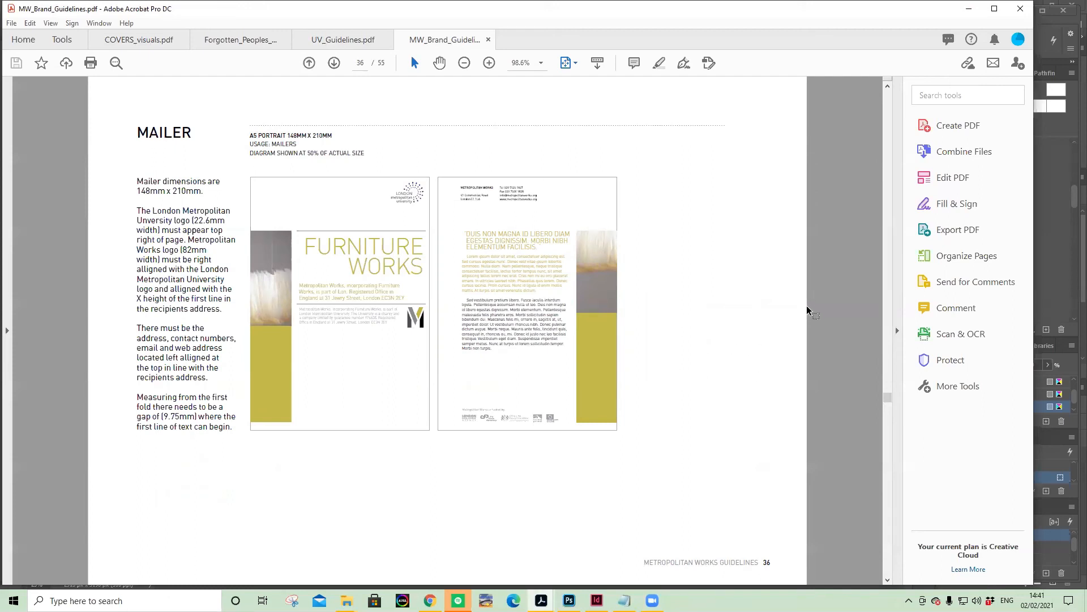
# Switch back to 00_WorkShop_Doc.indd in InDesign and bring page 10 with its full grey block into the middle of the view.
pyautogui.moveTo(598, 599)
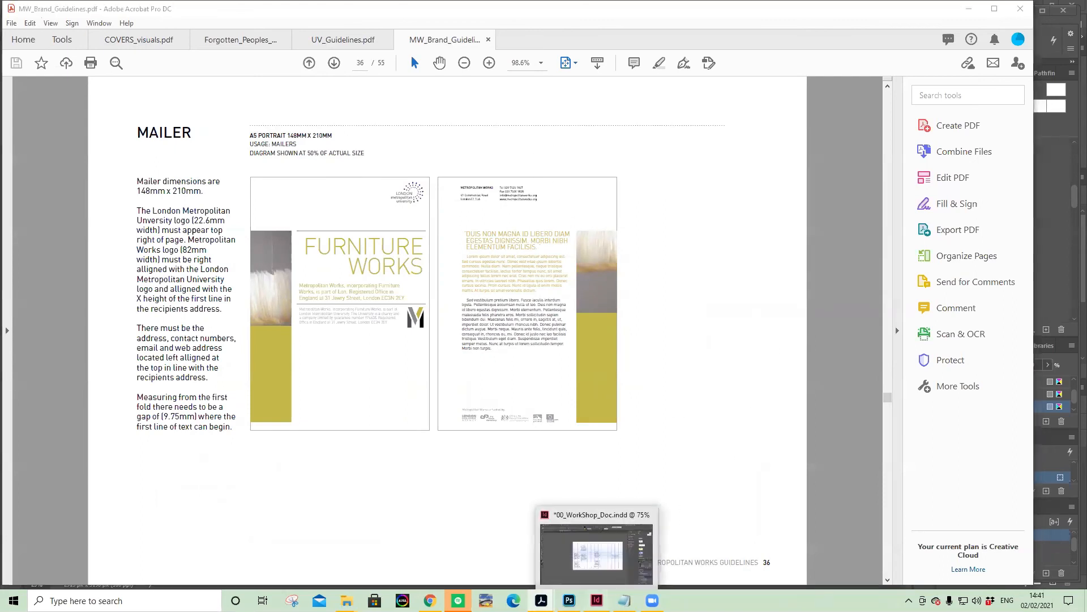
pyautogui.click(597, 552)
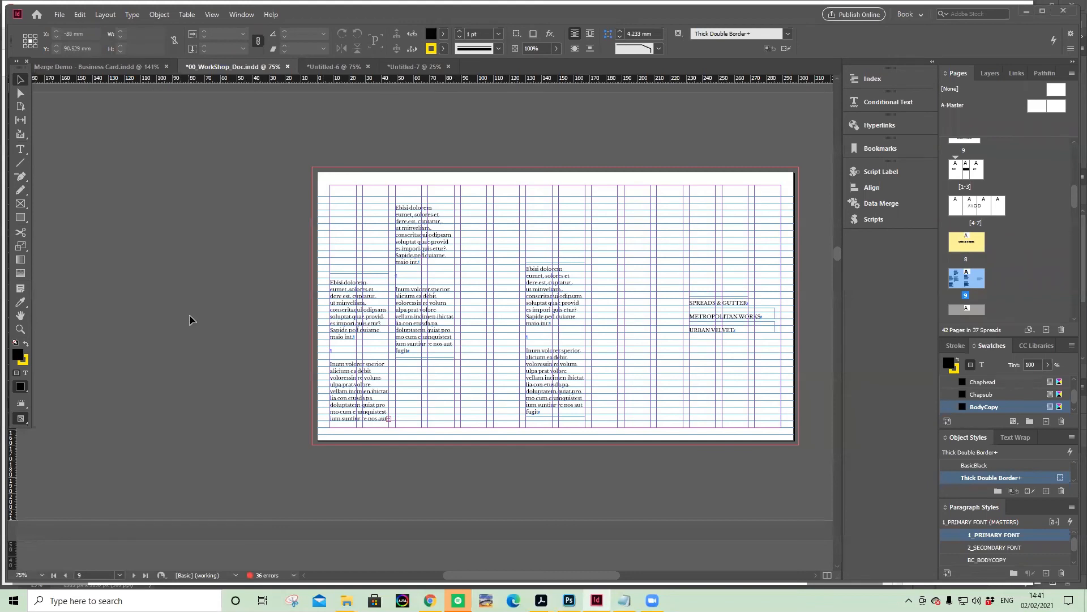
pyautogui.scroll(-10, 197, 304)
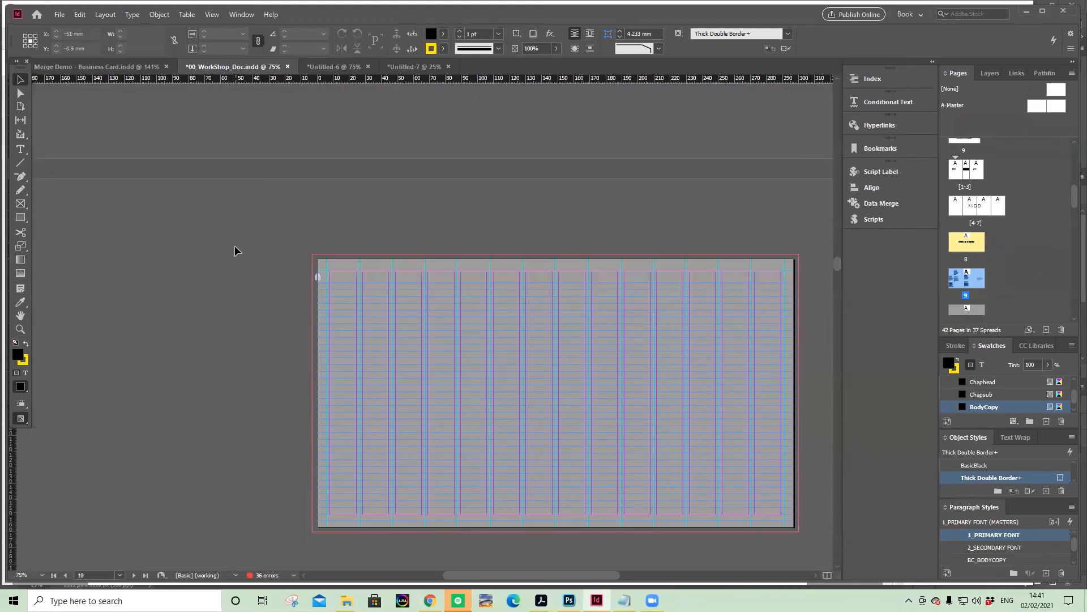
pyautogui.moveTo(578, 576); pyautogui.dragTo(608, 575)
pyautogui.scroll(-1, 738, 258)
pyautogui.scroll(-1, 739, 278)
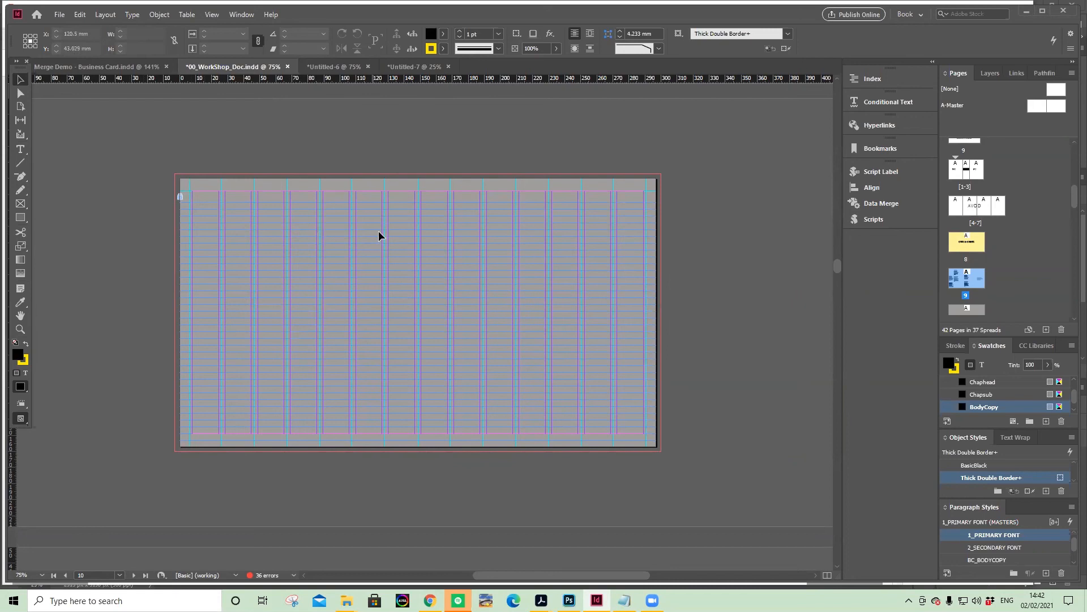
# Look through the grey and green column division examples on pages 11 to 13 of the workshop document.
pyautogui.scroll(-5, 424, 210)
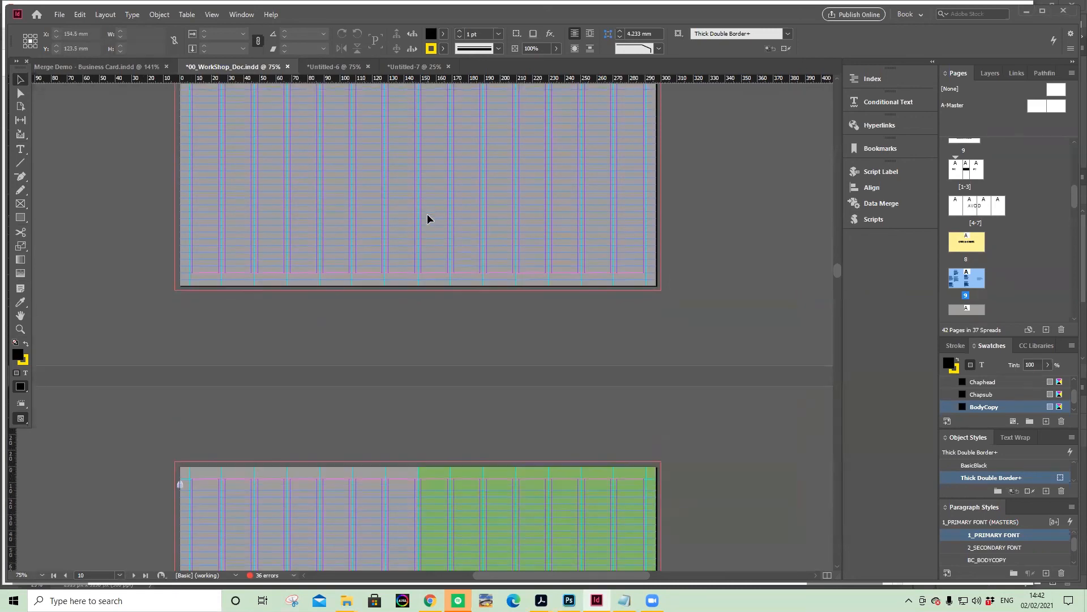
pyautogui.scroll(-4, 351, 227)
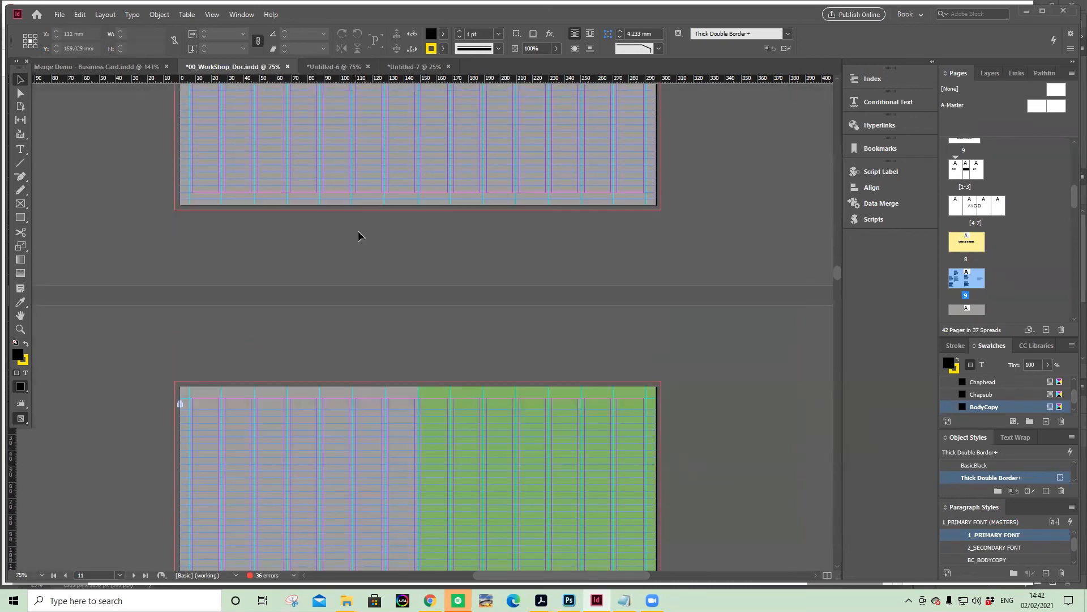
pyautogui.scroll(-3, 456, 399)
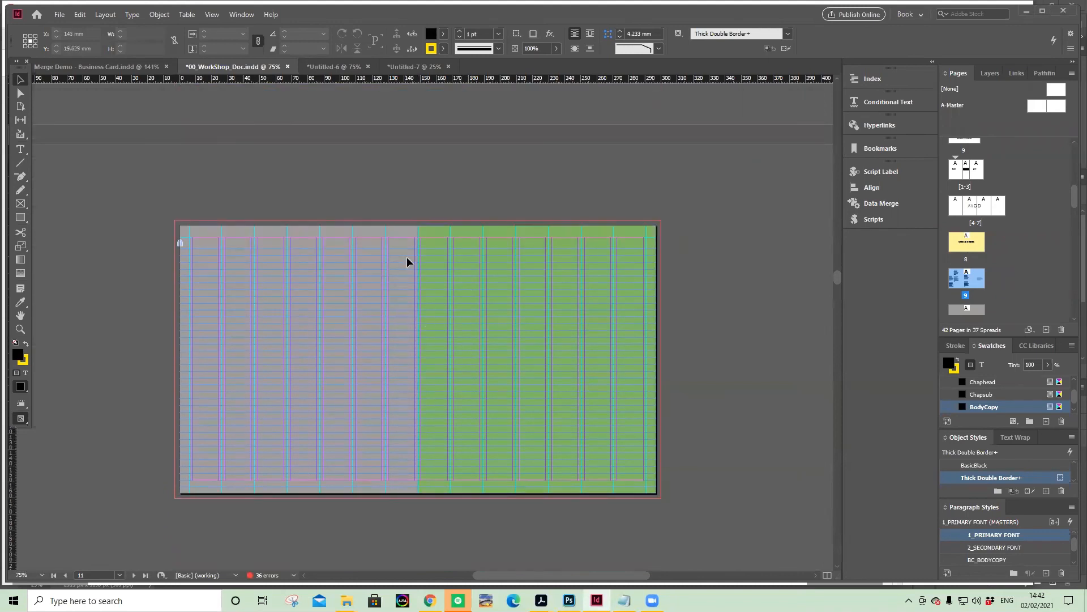
pyautogui.scroll(-6, 436, 271)
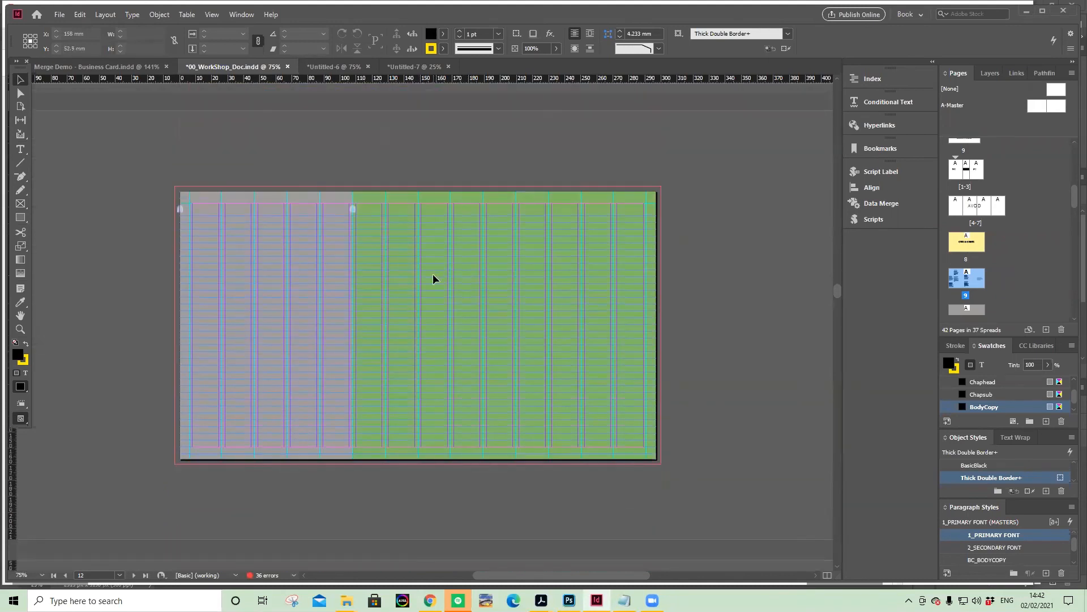
pyautogui.scroll(-3, 433, 274)
pyautogui.scroll(-5, 432, 273)
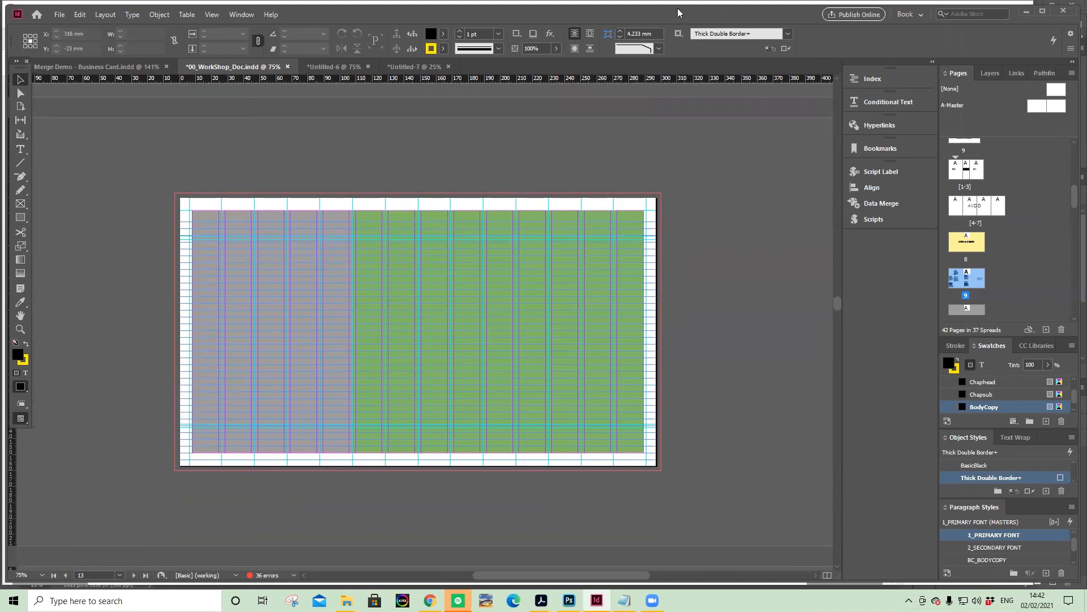
# Go to page 14, hide the grids and guides in preview mode, and show the block layout on page 15.
pyautogui.scroll(-5, 480, 257)
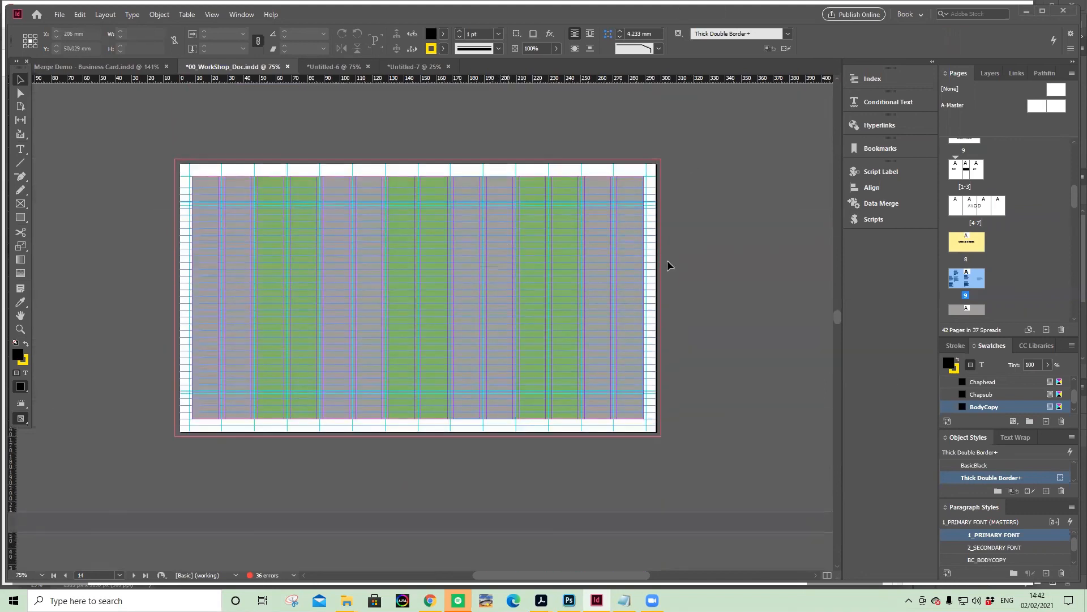
pyautogui.press('w')
pyautogui.scroll(-5, 589, 245)
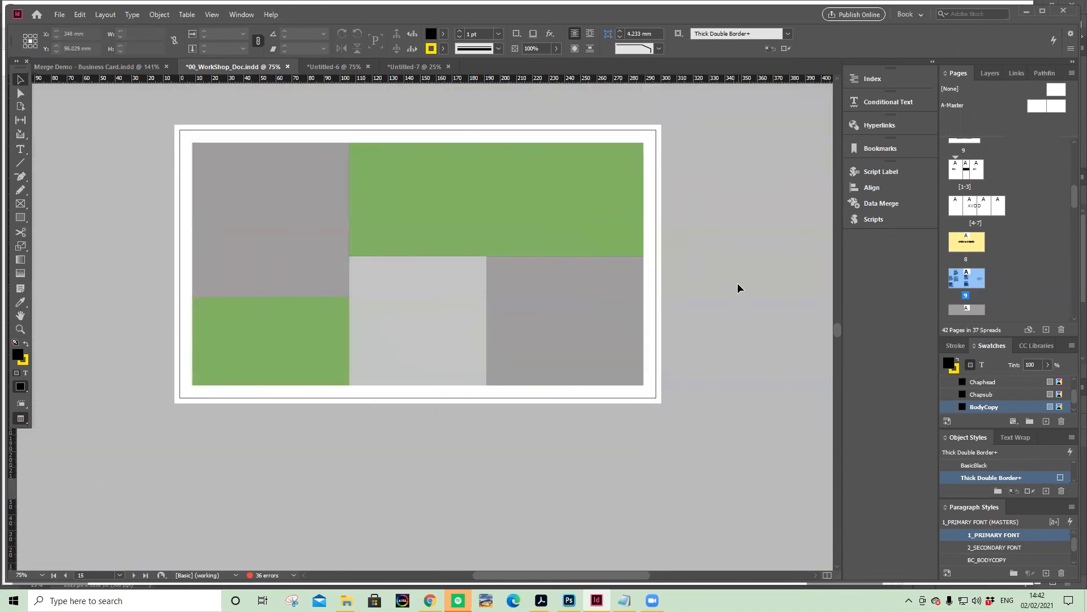
# Look over the grey and green block layout on page 16 and bring the Exercise 2 brief on page 17 into view.
pyautogui.scroll(-1, 743, 286)
pyautogui.scroll(-5, 747, 284)
pyautogui.scroll(-9, 748, 277)
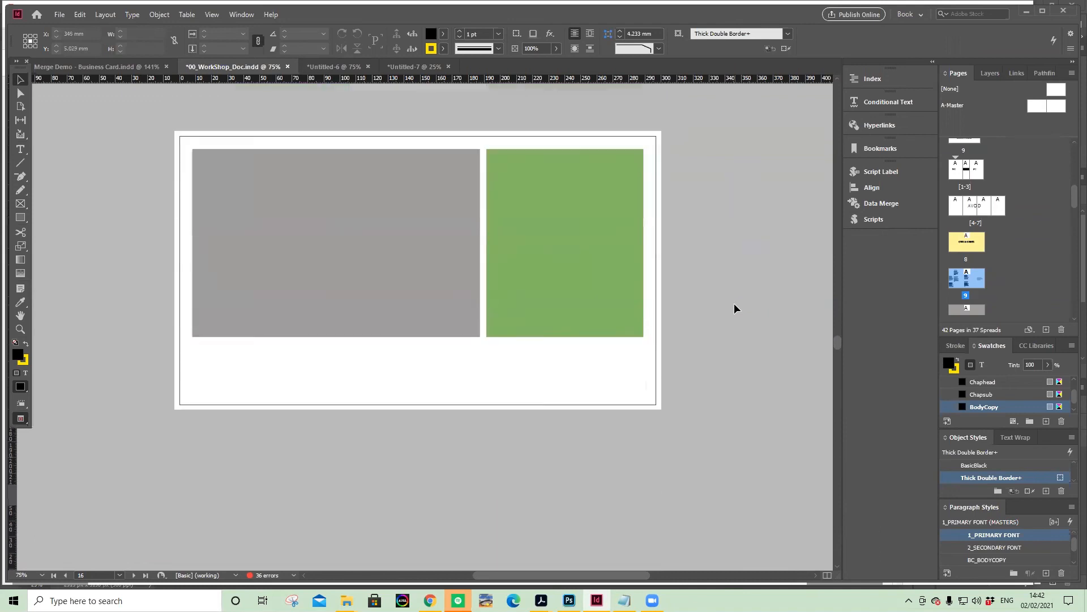
pyautogui.press('w')
pyautogui.scroll(-7, 710, 273)
pyautogui.press('w')
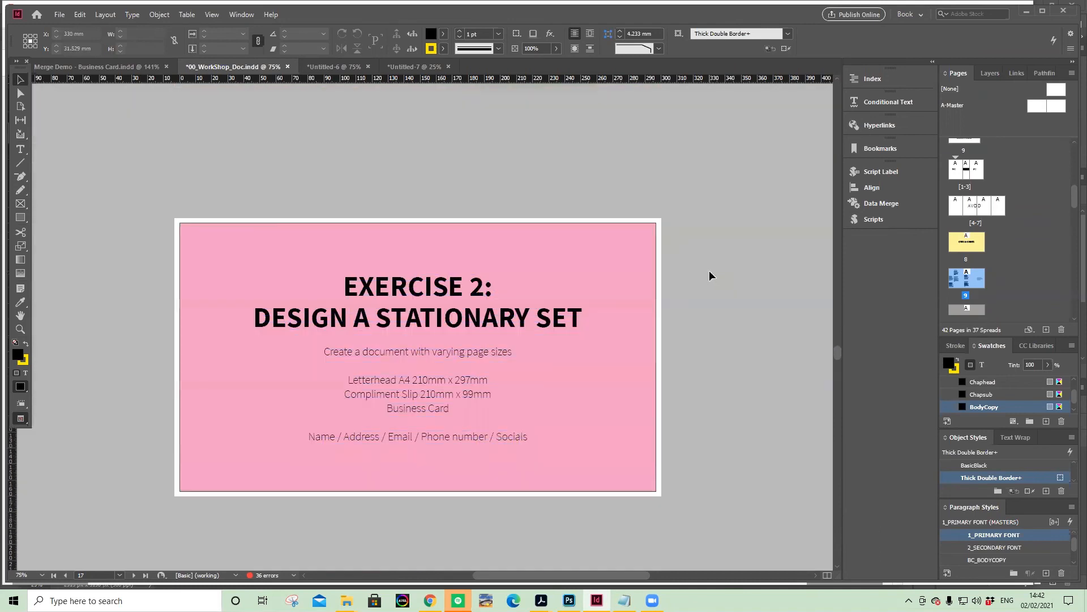
pyautogui.scroll(1, 711, 275)
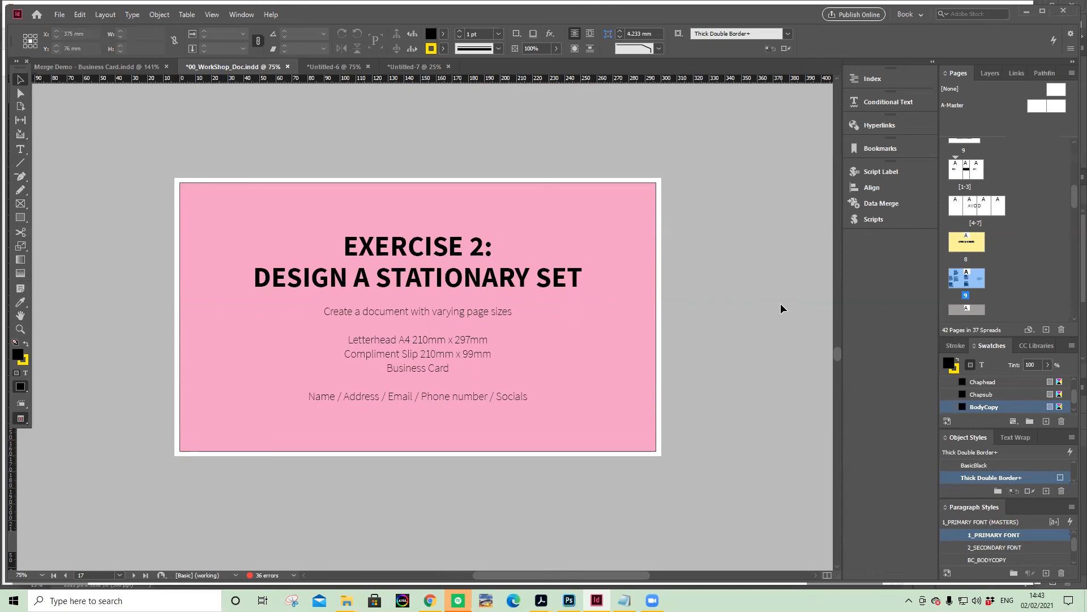
# Add the size "85mm x 55mm" after "Business Card" in the Exercise 2 text and deselect the text frame.
pyautogui.click(457, 376)
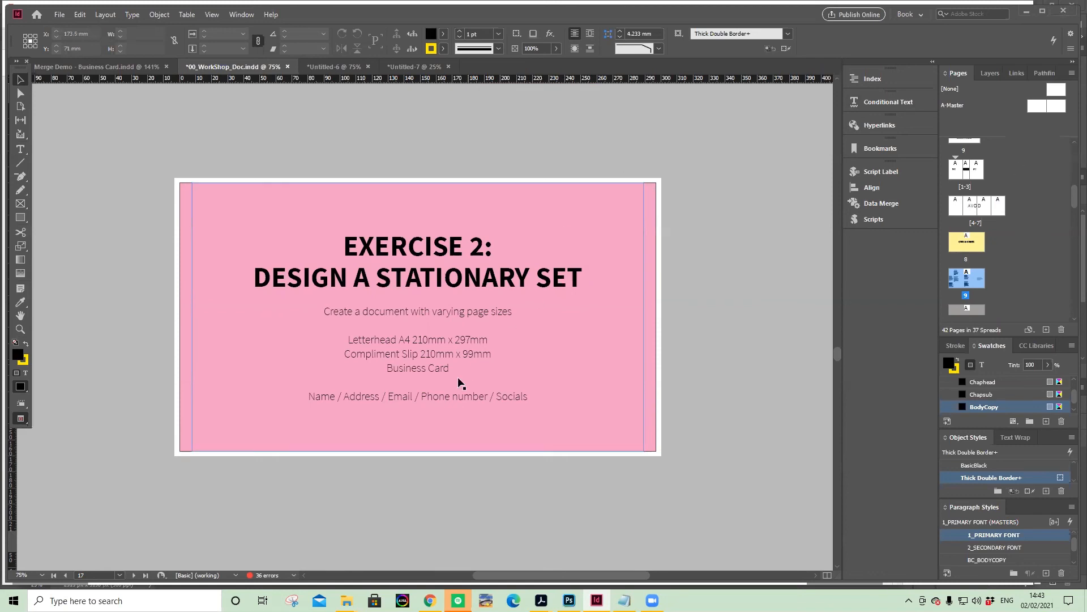
pyautogui.doubleClick(456, 368)
pyautogui.write('85 x')
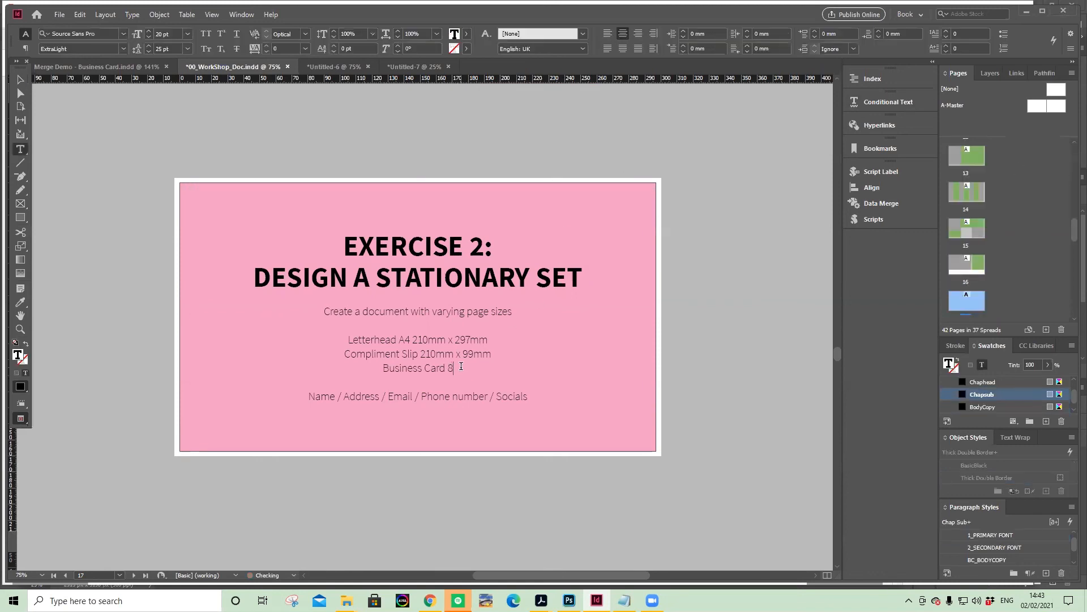
pyautogui.press('BackSpace')
pyautogui.write('mm x 55mm')
pyautogui.click(20, 79)
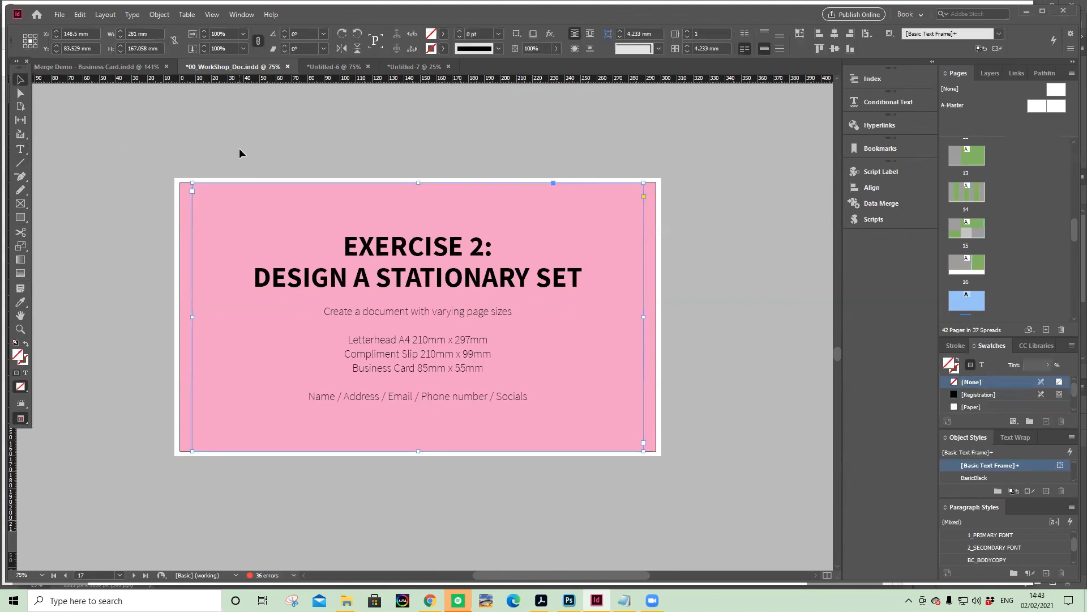
pyautogui.click(239, 149)
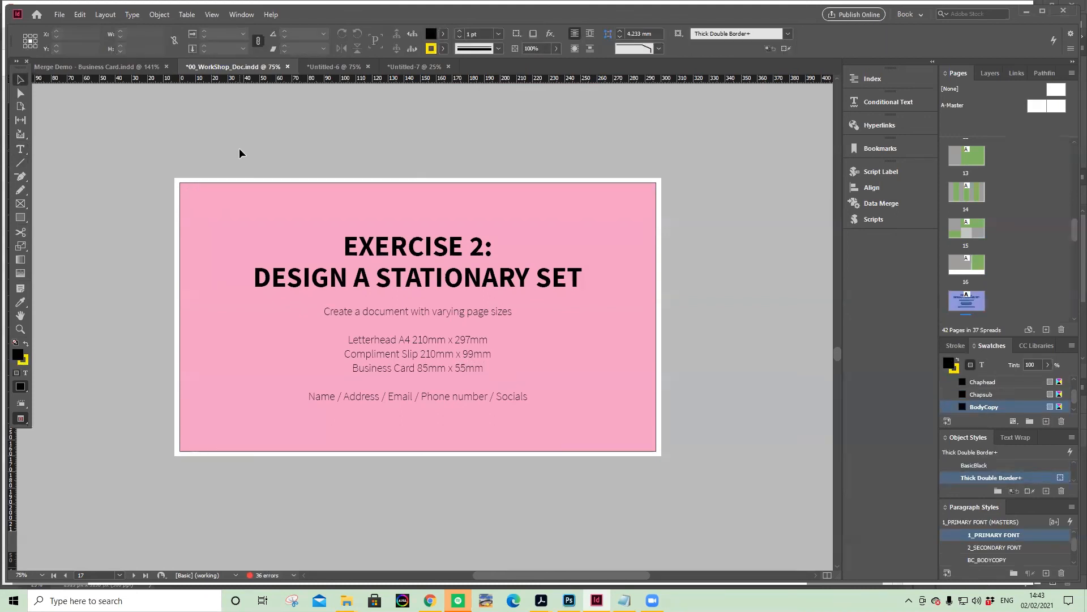